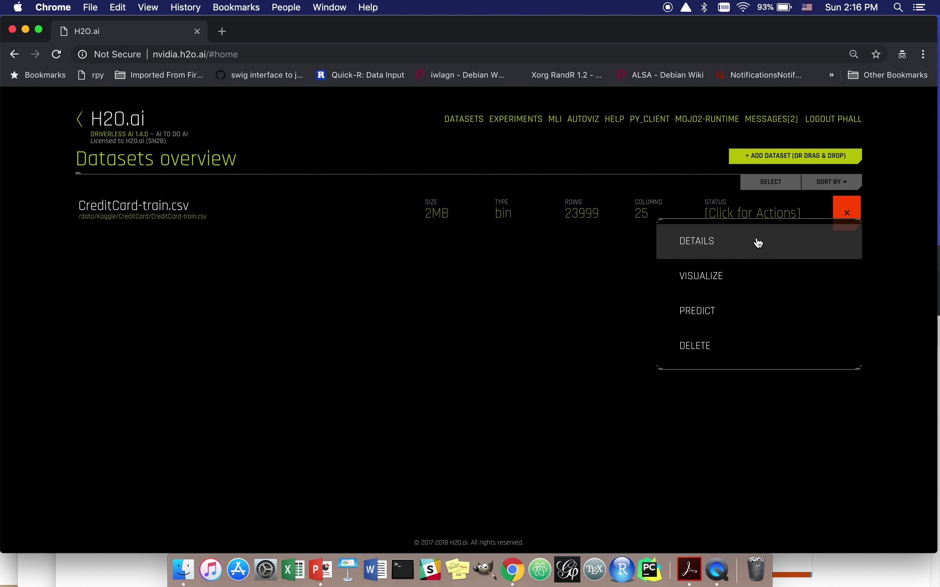
Open the details of CreditCard-train.csv and examine the sample values of the ID, LIMIT_BAL, SEX, EDUCATION, MARRIAGE and AGE columns
{"action": "left_click", "coordinate": [757, 241]}
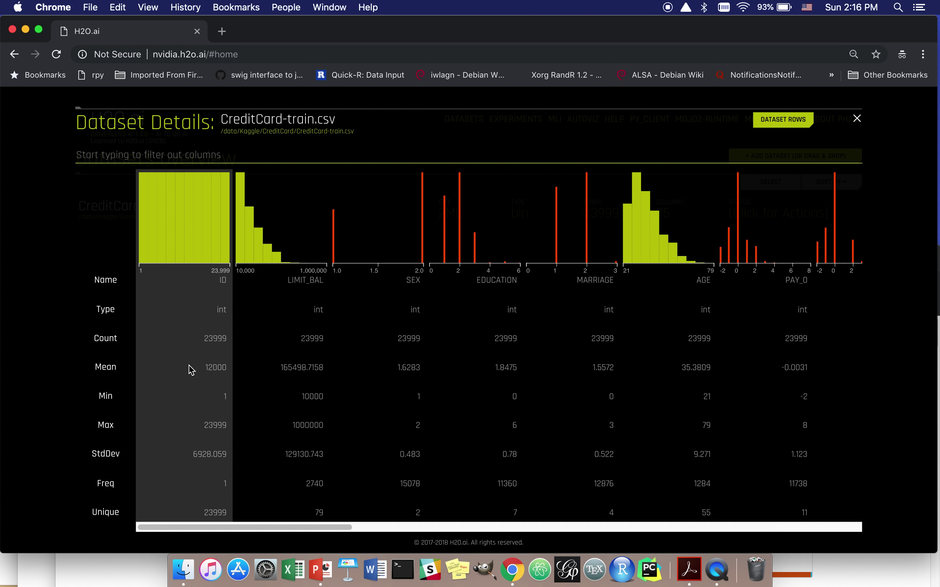
{"action": "mouse_move", "coordinate": [190, 369]}
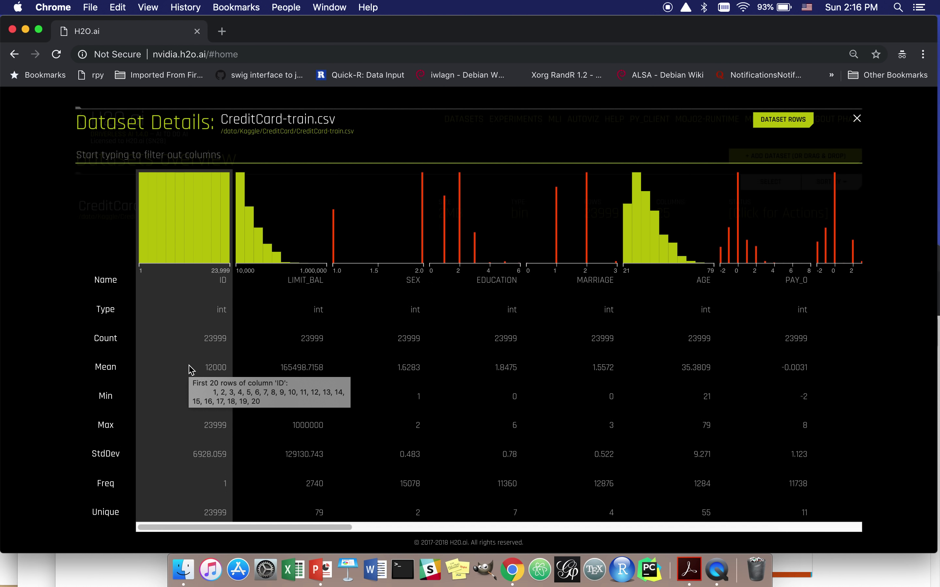
{"action": "mouse_move", "coordinate": [273, 363]}
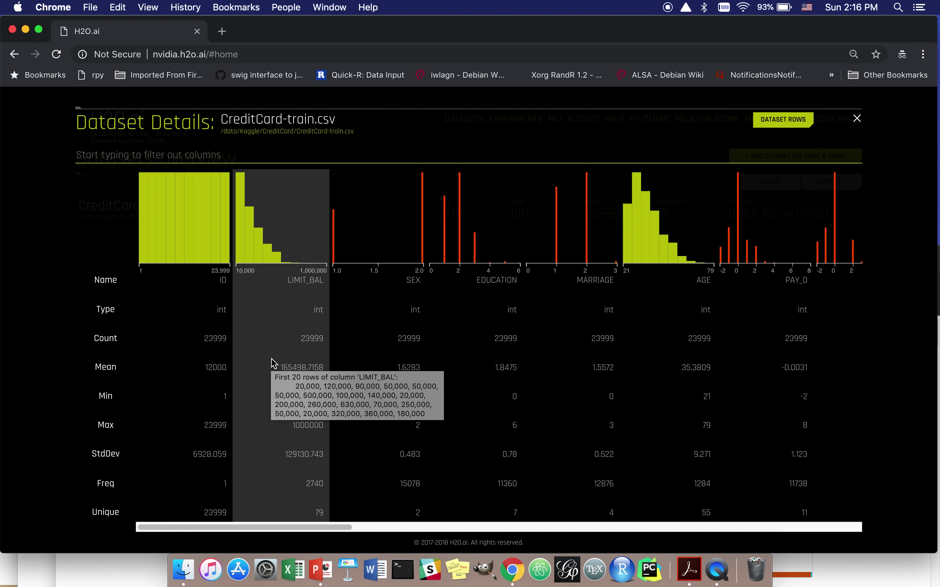
{"action": "mouse_move", "coordinate": [384, 358]}
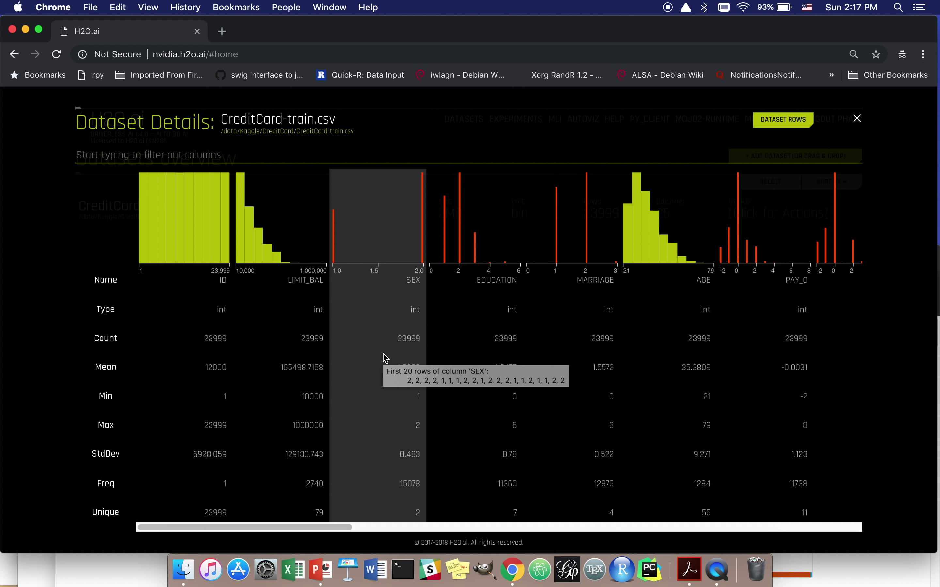
{"action": "mouse_move", "coordinate": [466, 353]}
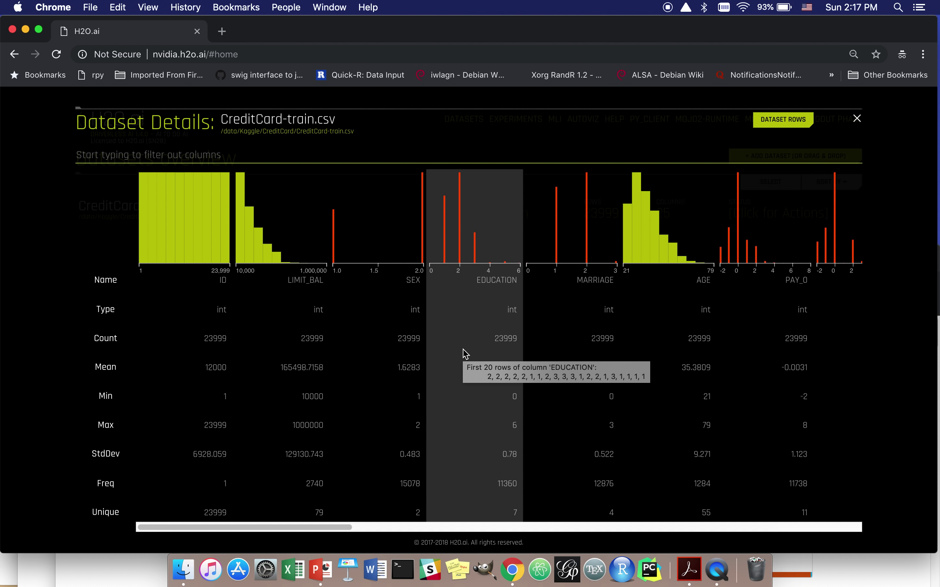
{"action": "mouse_move", "coordinate": [546, 359]}
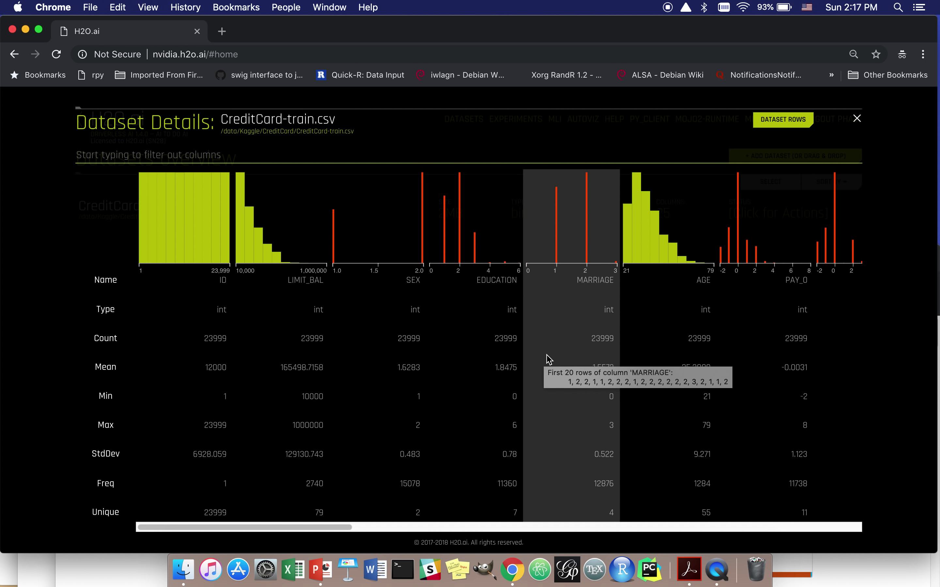
{"action": "mouse_move", "coordinate": [647, 371]}
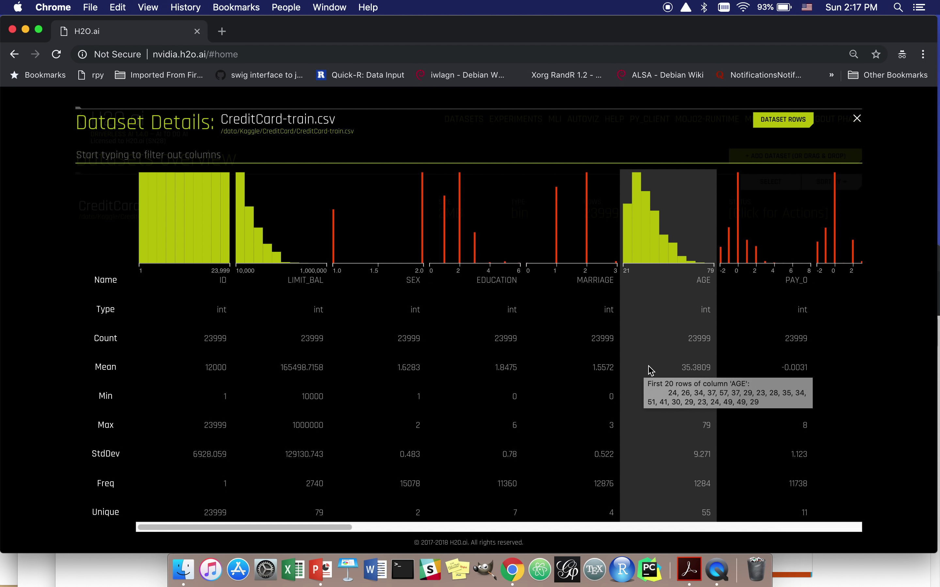
{"action": "mouse_move", "coordinate": [740, 379]}
Examine the PAY, BILL_AMT, PAY_AMT and default payment next month columns, then close the dataset details
{"action": "scroll", "coordinate": [740, 378], "scroll_direction": "right", "scroll_amount": 10}
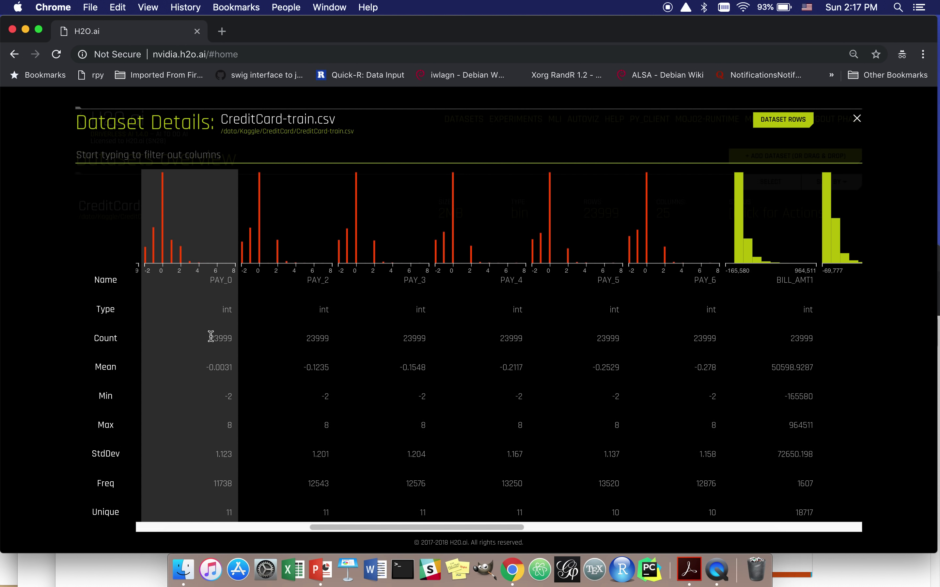
{"action": "scroll", "coordinate": [761, 528], "scroll_direction": "right", "scroll_amount": 15}
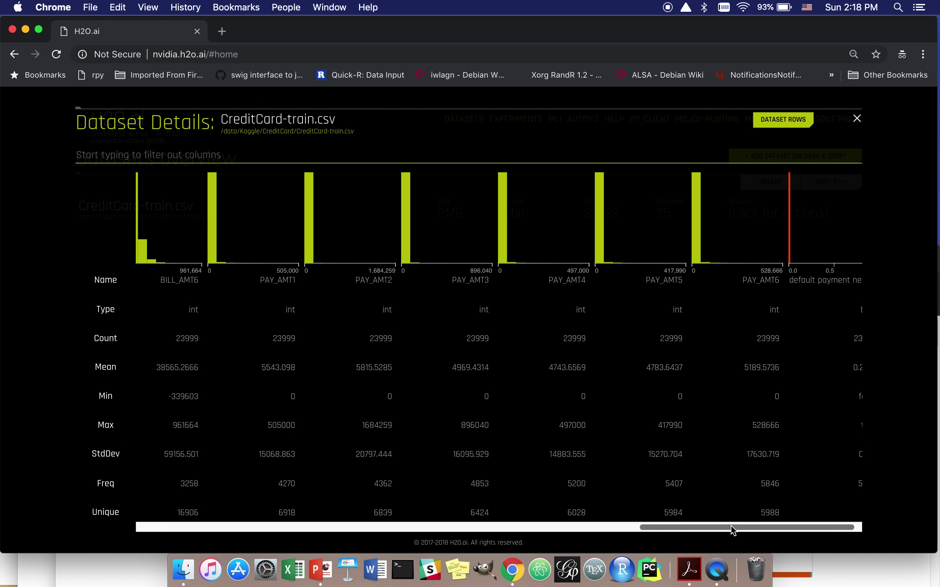
{"action": "left_click_drag", "start_coordinate": [732, 529], "coordinate": [767, 528]}
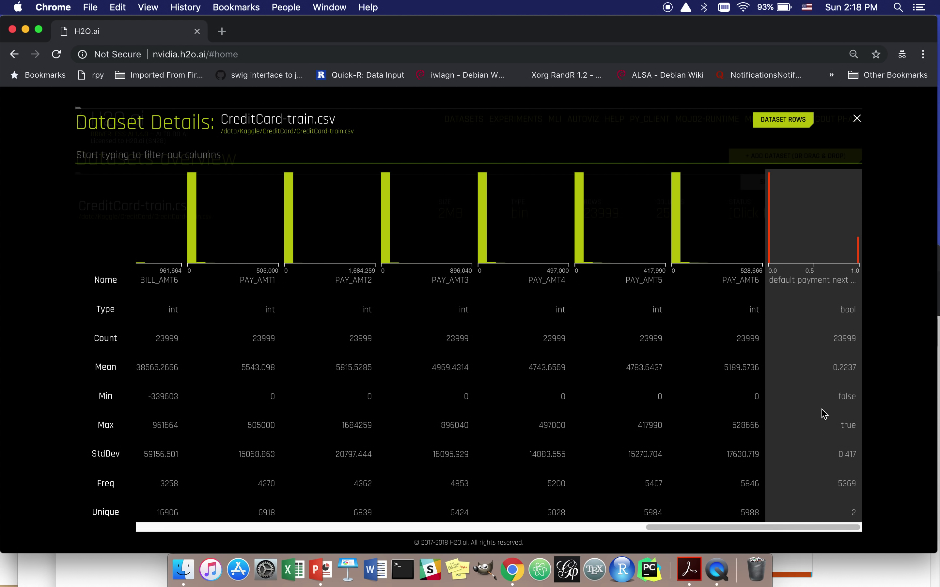
{"action": "mouse_move", "coordinate": [823, 414]}
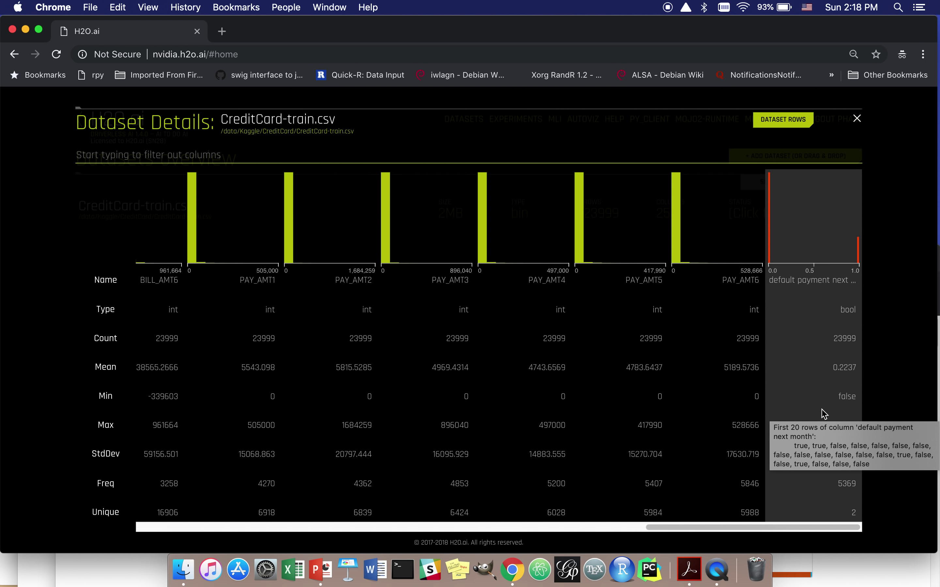
{"action": "left_click", "coordinate": [855, 121]}
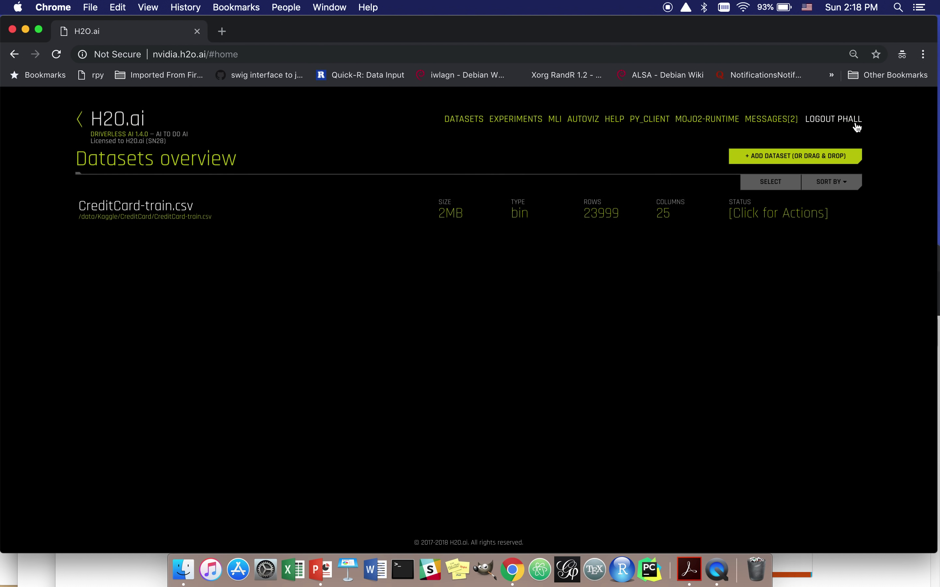
Start a prediction experiment on the CreditCard-train.csv dataset and skip the introductory tour for now
{"action": "left_click", "coordinate": [755, 225]}
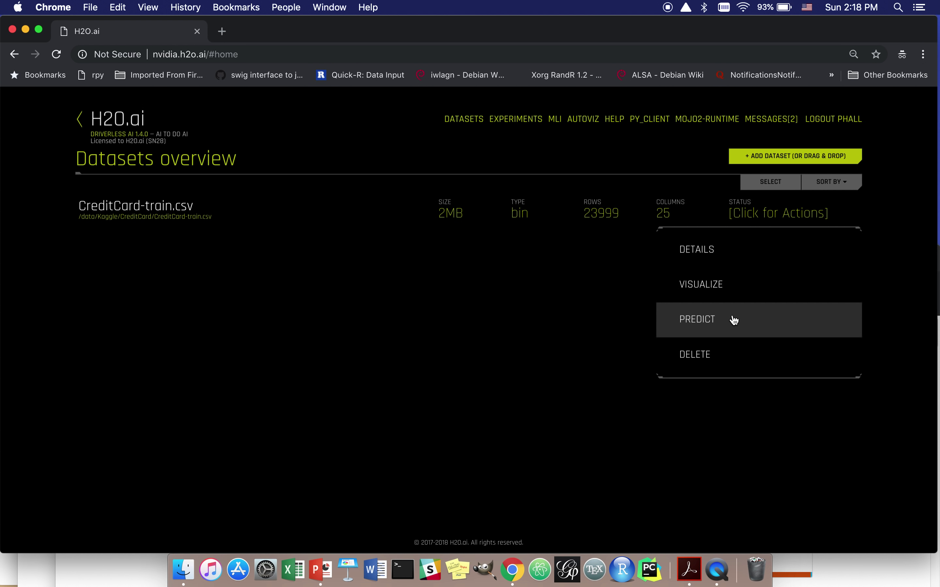
{"action": "left_click", "coordinate": [734, 320]}
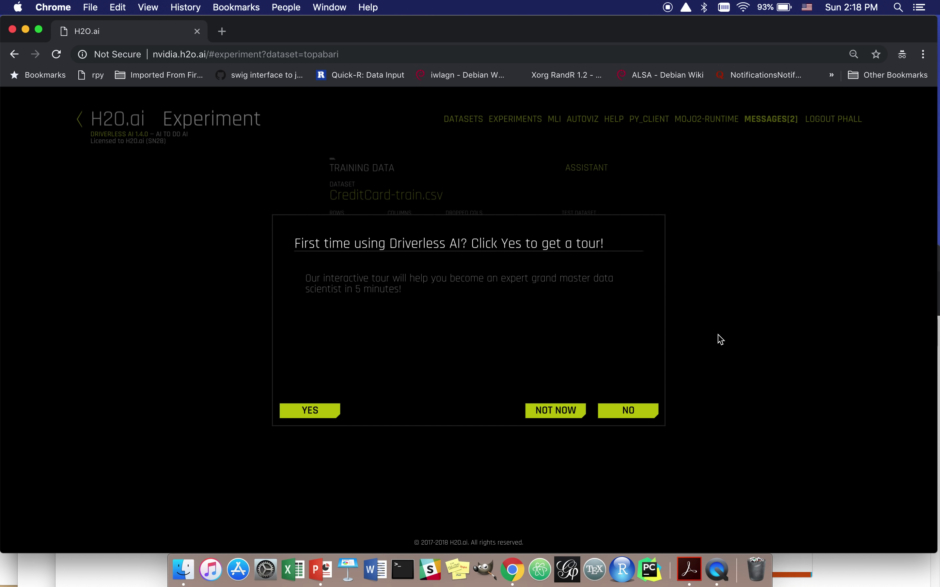
{"action": "left_click", "coordinate": [561, 416]}
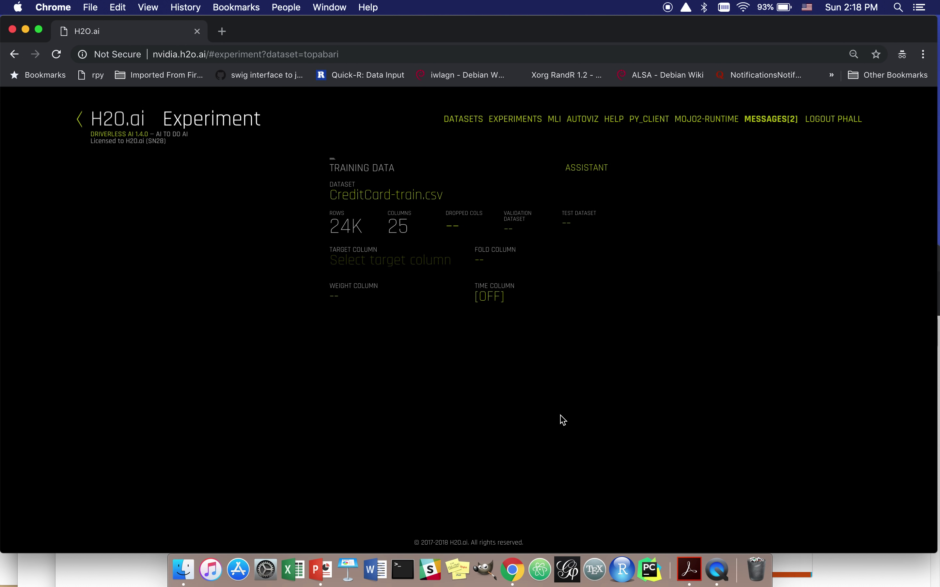
Set default payment next month as the target column, launch the experiment and dismiss its notification
{"action": "left_click", "coordinate": [403, 267]}
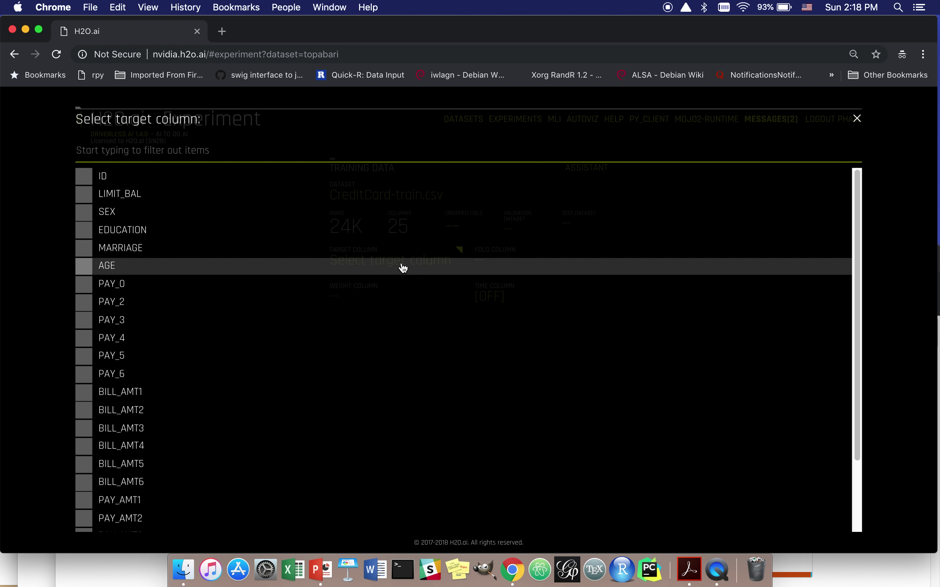
{"action": "scroll", "coordinate": [402, 267], "scroll_direction": "down", "scroll_amount": 5}
{"action": "left_click", "coordinate": [393, 521]}
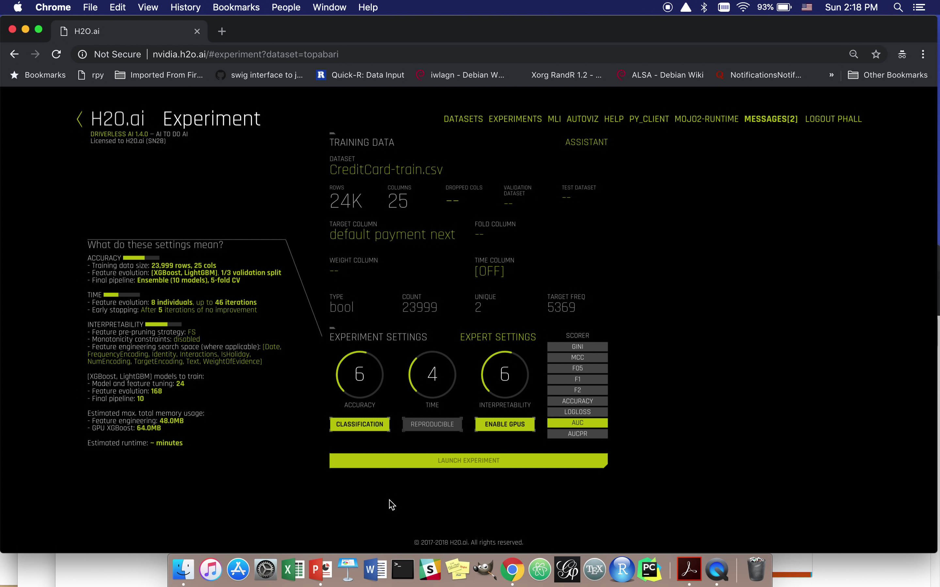
{"action": "left_click", "coordinate": [460, 463]}
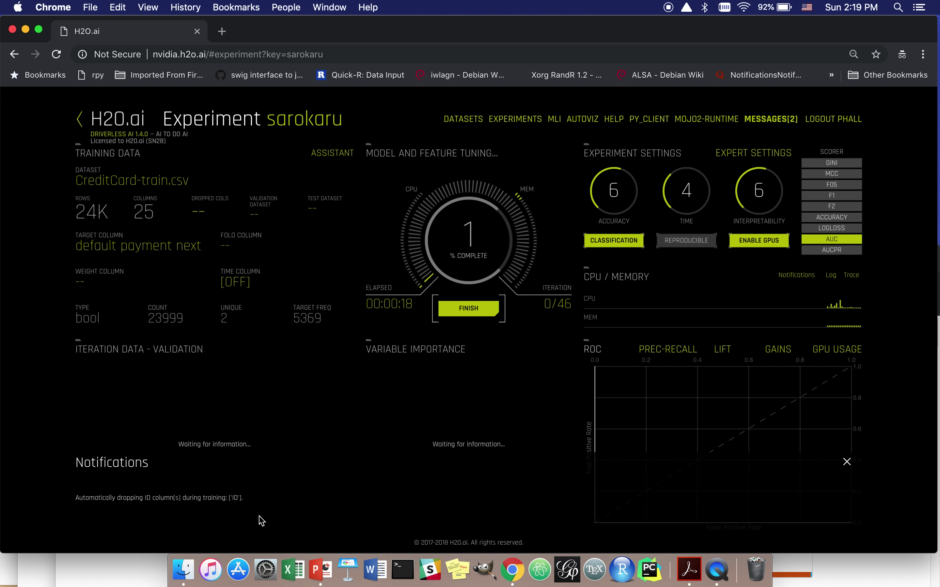
{"action": "left_click", "coordinate": [847, 463]}
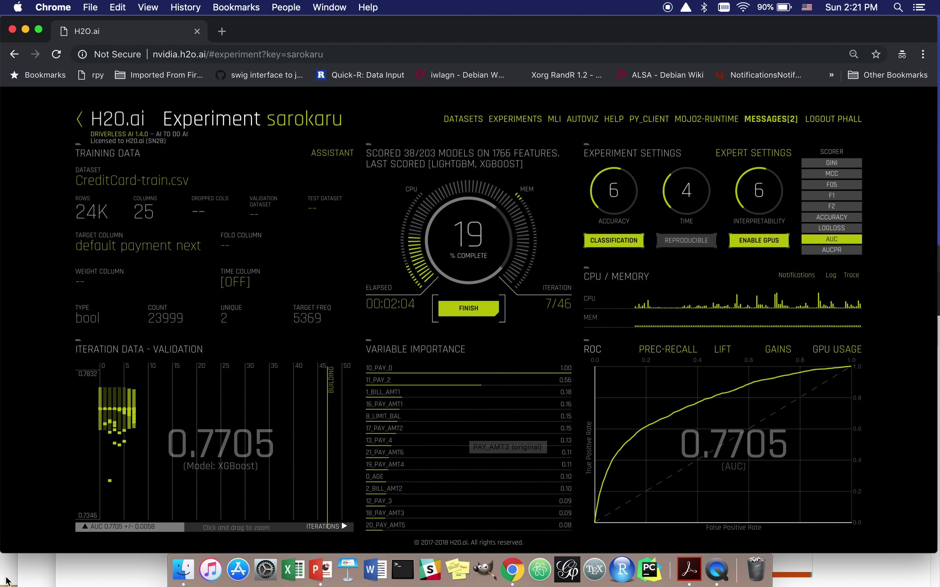
Switch to the O'Reilly window for An Introduction to Machine Learning Interpretability, move it up and enlarge it
{"action": "mouse_move", "coordinate": [1, 586]}
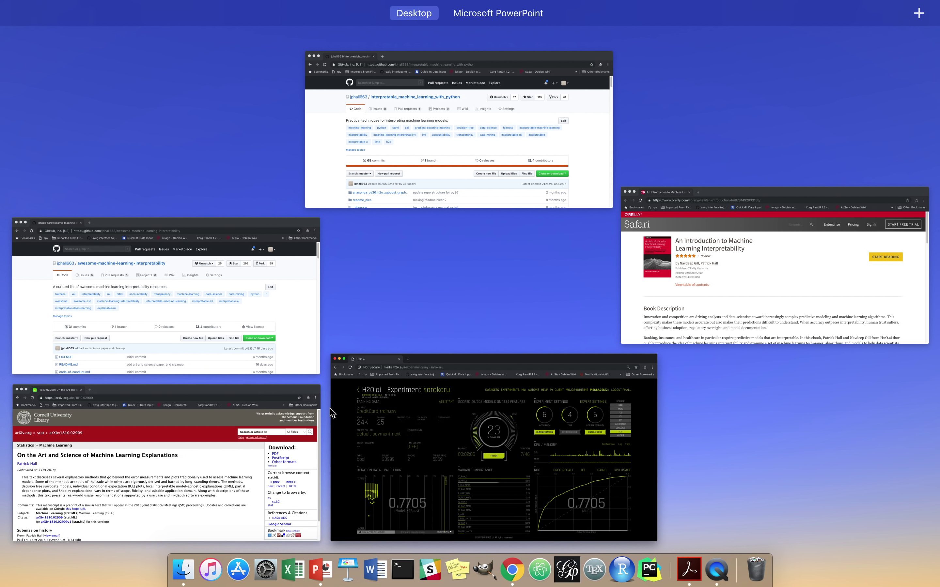
{"action": "left_click", "coordinate": [783, 254]}
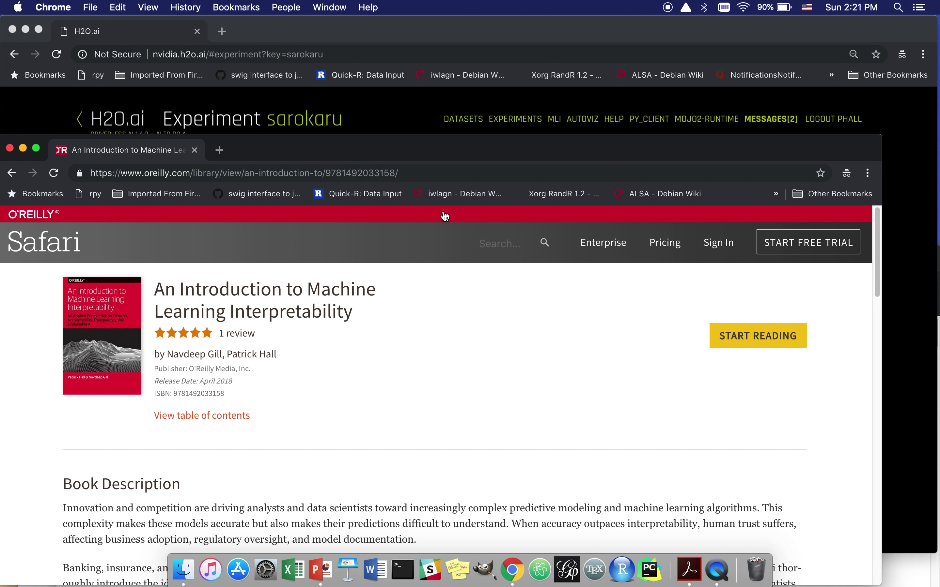
{"action": "left_click_drag", "start_coordinate": [425, 153], "coordinate": [436, 42]}
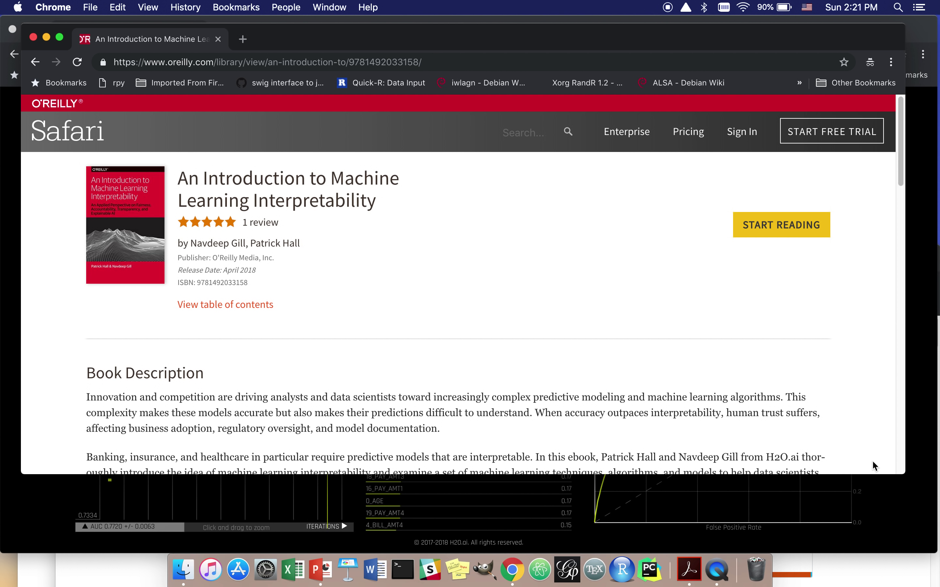
{"action": "left_click_drag", "start_coordinate": [901, 481], "coordinate": [921, 531]}
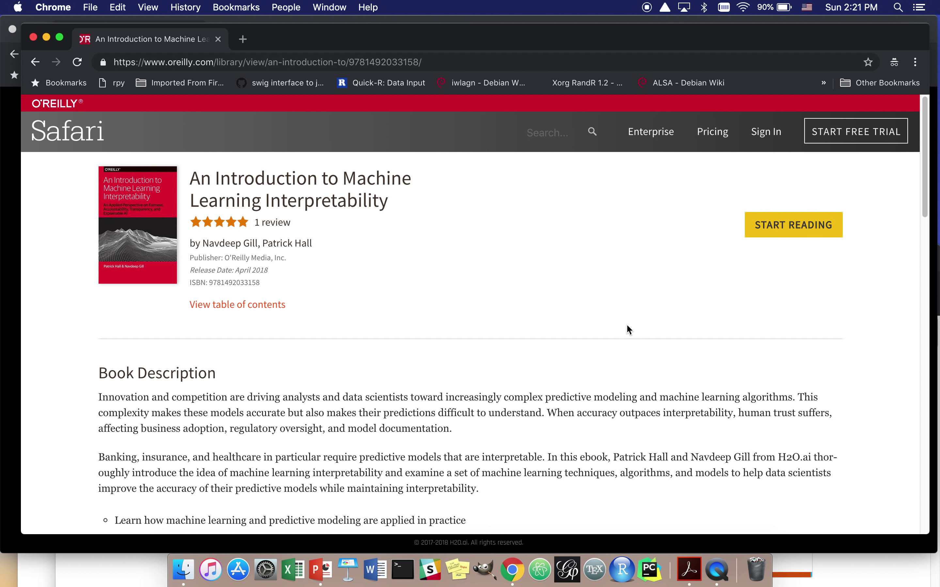
Switch to the arXiv window for On the Art and Science of Machine Learning Explanations and enlarge it
{"action": "key", "text": "ctrl+Up"}
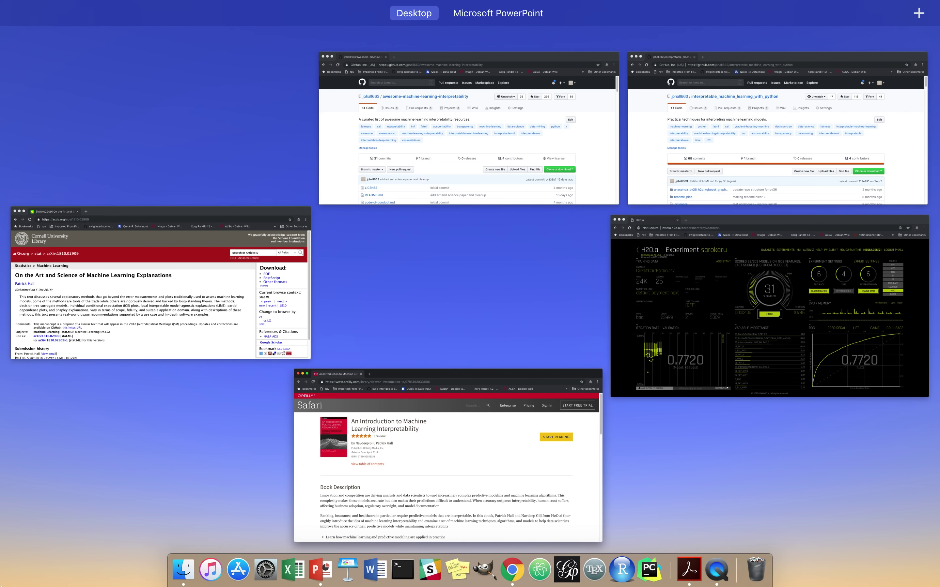
{"action": "left_click", "coordinate": [157, 309]}
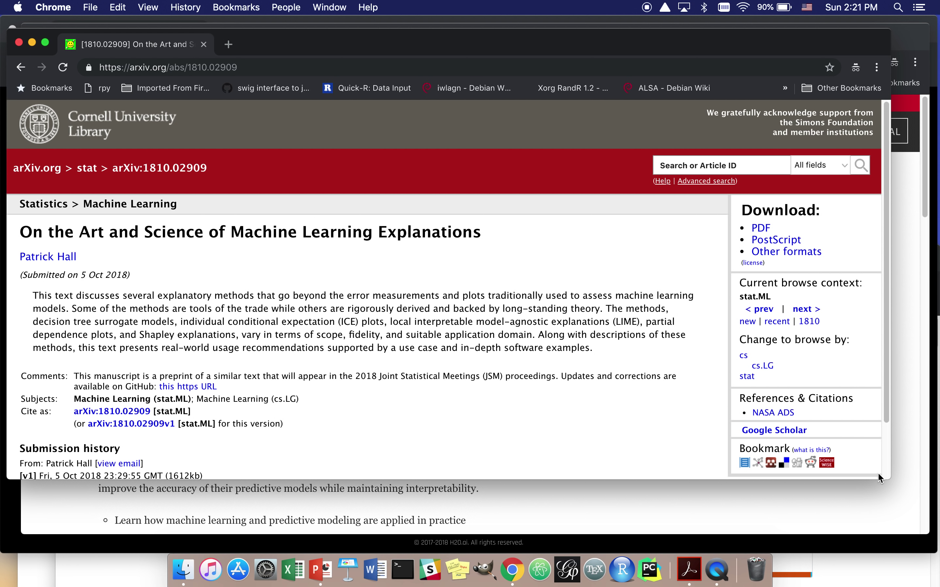
{"action": "left_click_drag", "start_coordinate": [889, 477], "coordinate": [926, 528]}
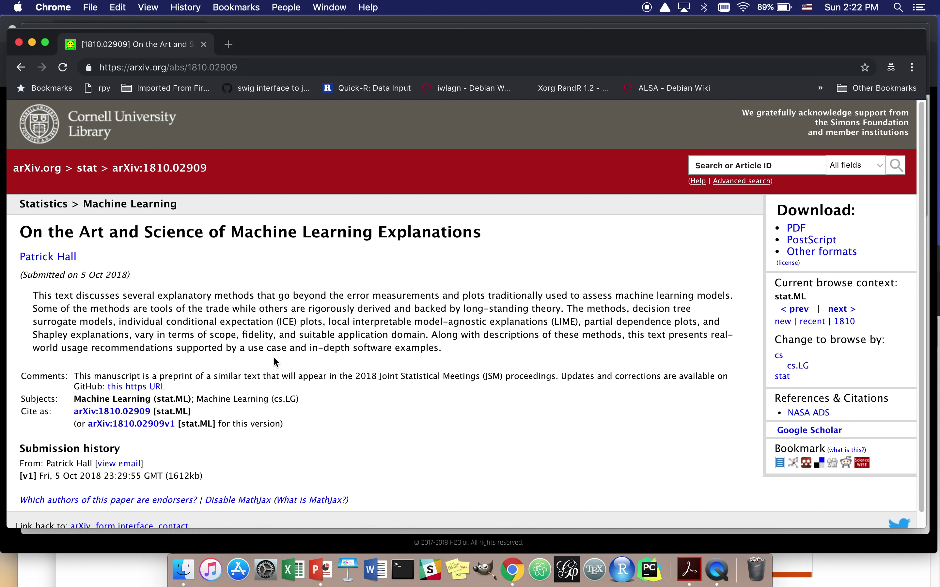
Switch to the interpretable_machine_learning_with_python GitHub window, move it up and enlarge it to show more of the repository
{"action": "mouse_move", "coordinate": [1, 586]}
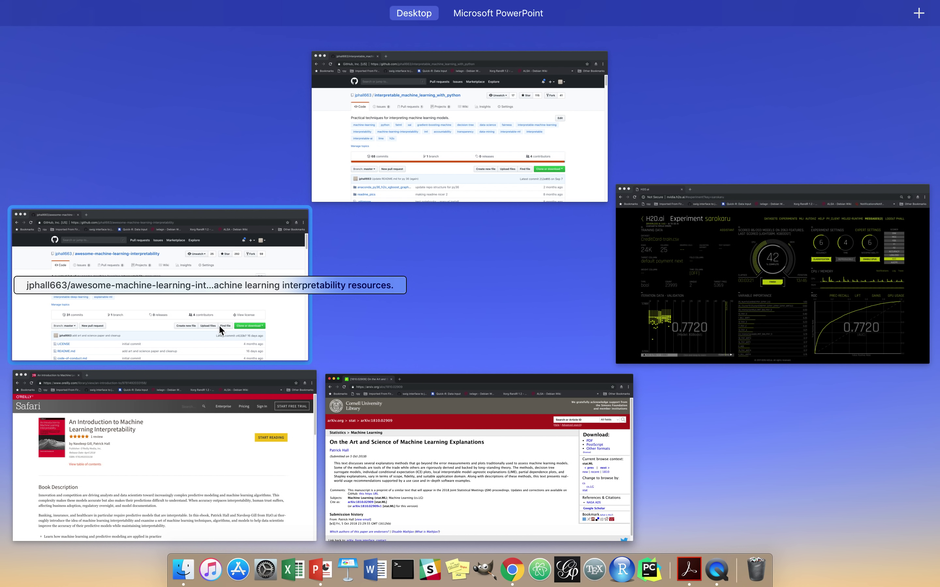
{"action": "left_click", "coordinate": [381, 156]}
{"action": "left_click_drag", "start_coordinate": [354, 259], "coordinate": [313, 41]}
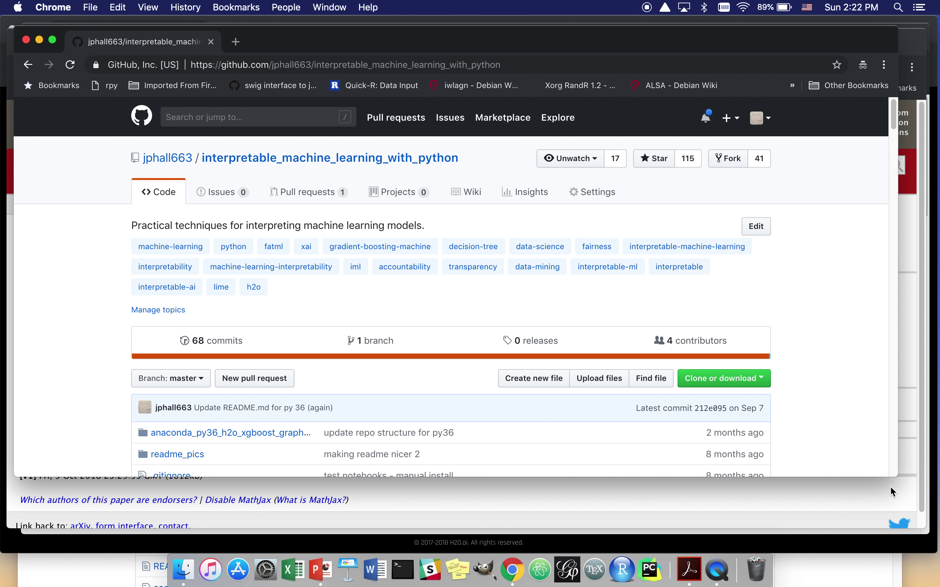
{"action": "left_click_drag", "start_coordinate": [897, 477], "coordinate": [920, 541]}
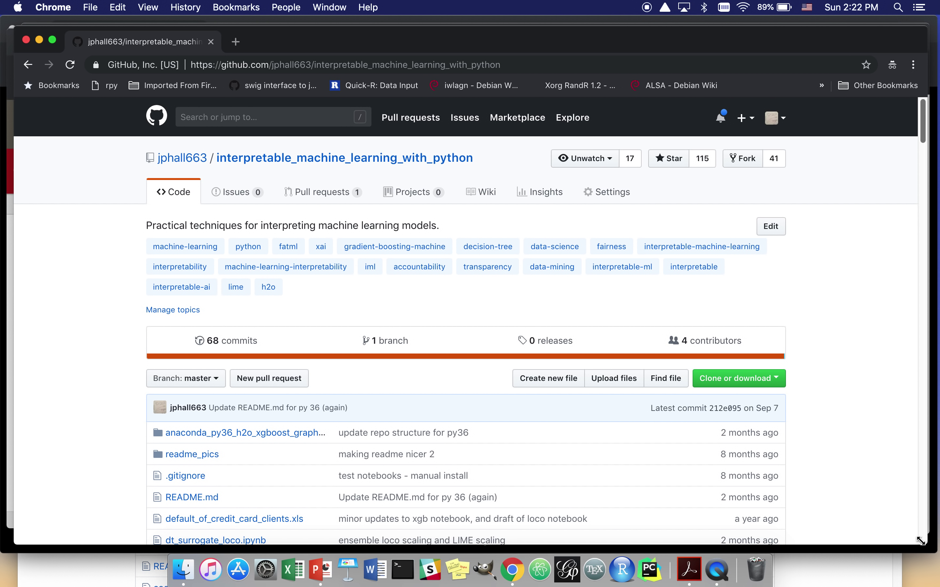
{"action": "mouse_move", "coordinate": [922, 119]}
{"action": "left_mouse_down"}
{"action": "mouse_move", "coordinate": [922, 143]}
{"action": "mouse_move", "coordinate": [916, 105]}
{"action": "mouse_move", "coordinate": [912, 150]}
{"action": "mouse_move", "coordinate": [914, 115]}
{"action": "left_mouse_up"}
{"action": "mouse_move", "coordinate": [920, 125]}
{"action": "left_mouse_down"}
{"action": "mouse_move", "coordinate": [917, 134]}
{"action": "mouse_move", "coordinate": [922, 125]}
{"action": "left_mouse_up"}
Switch to the awesome-machine-learning-interpretability GitHub window, move it up and extend its height
{"action": "mouse_move", "coordinate": [2, 585]}
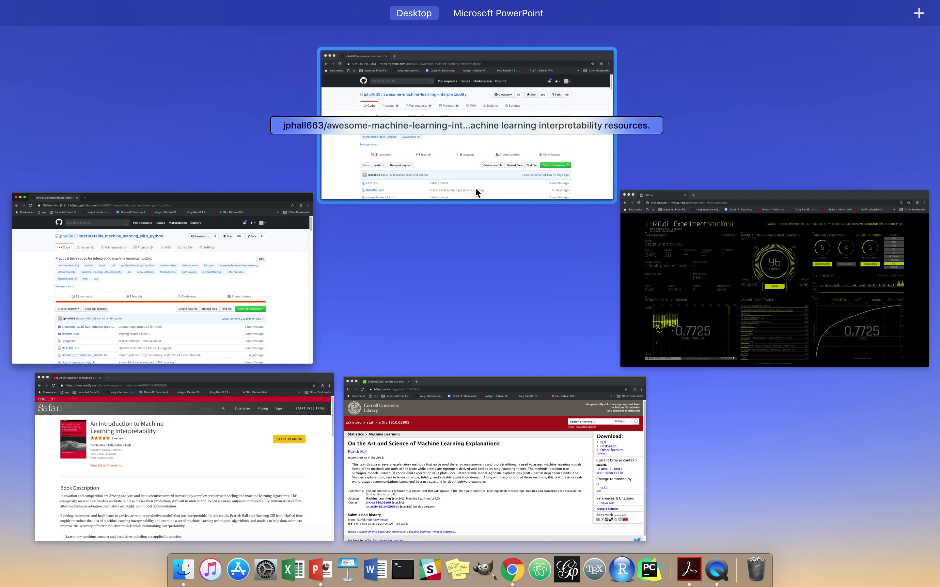
{"action": "left_click", "coordinate": [470, 170]}
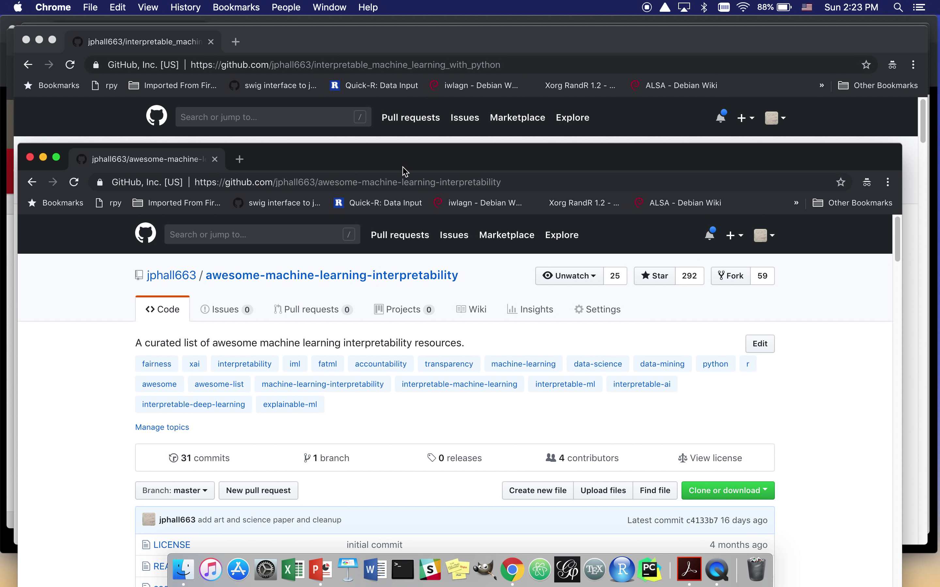
{"action": "left_click", "coordinate": [402, 167]}
{"action": "left_click_drag", "start_coordinate": [403, 167], "coordinate": [402, 63]}
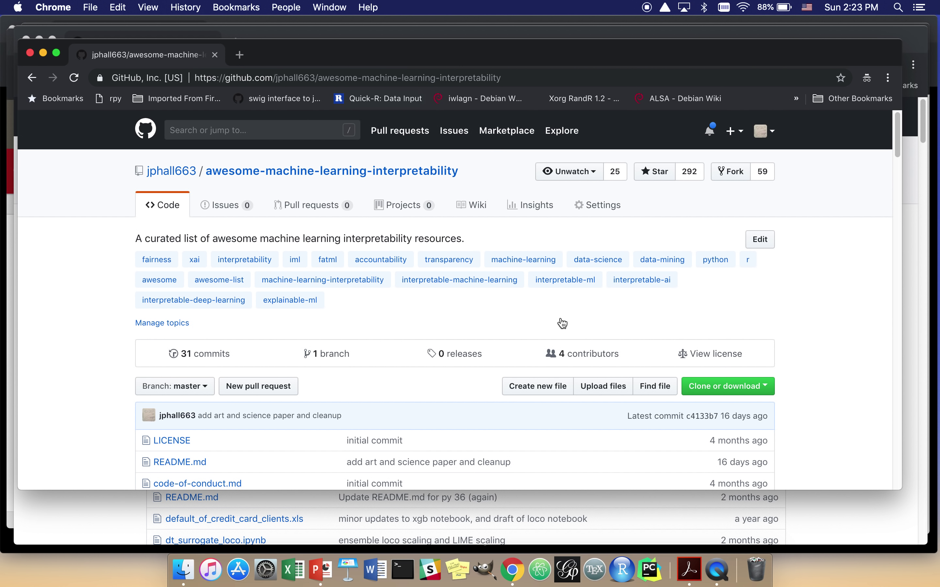
{"action": "left_click_drag", "start_coordinate": [812, 489], "coordinate": [811, 542]}
Open the repository's README.md and look through its table of contents
{"action": "left_click", "coordinate": [190, 462]}
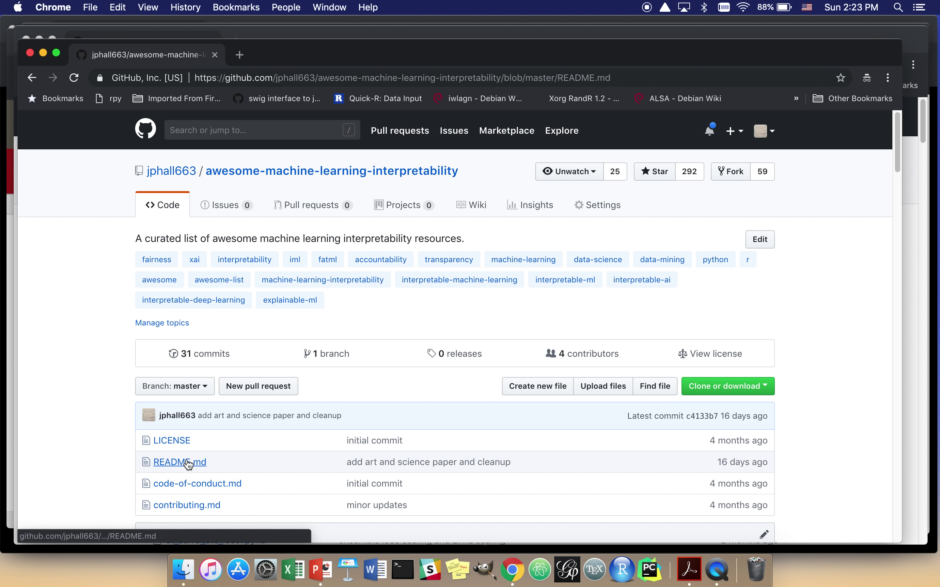
{"action": "scroll", "coordinate": [383, 401], "scroll_direction": "down", "scroll_amount": 2}
{"action": "scroll", "coordinate": [383, 401], "scroll_direction": "down", "scroll_amount": 5}
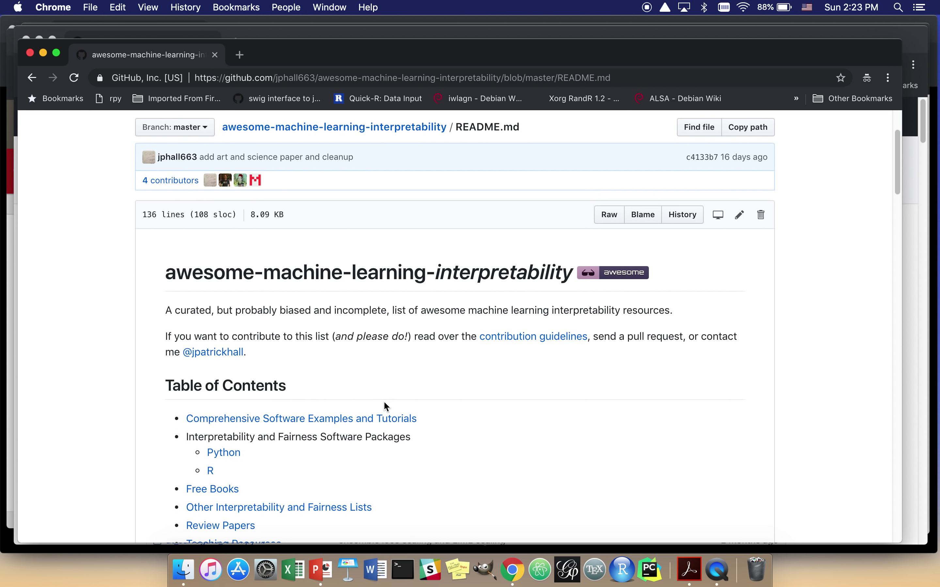
{"action": "scroll", "coordinate": [385, 404], "scroll_direction": "down", "scroll_amount": 12}
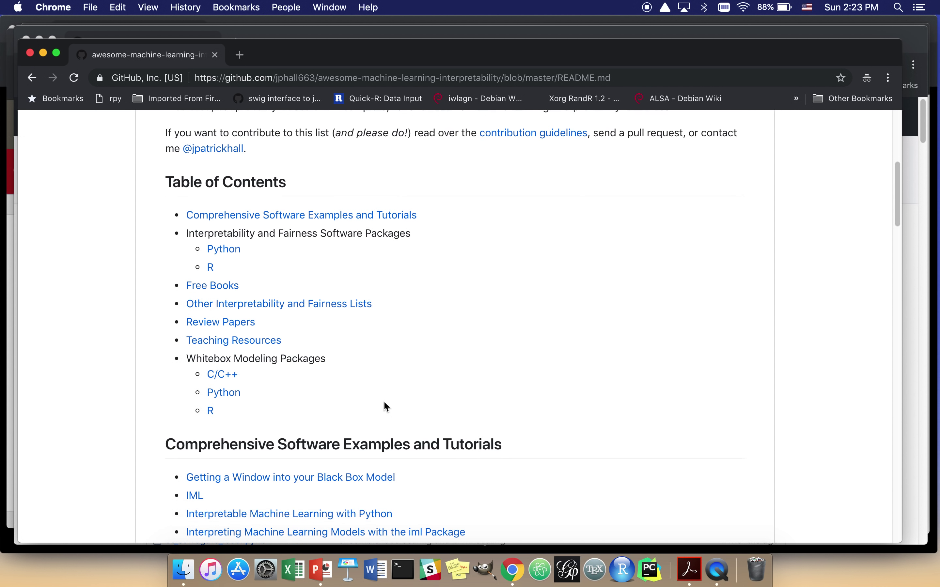
Look through the README's sections on software packages, free books, review papers, teaching resources and whitebox modeling packages, and return to its beginning
{"action": "scroll", "coordinate": [385, 406], "scroll_direction": "down", "scroll_amount": 12}
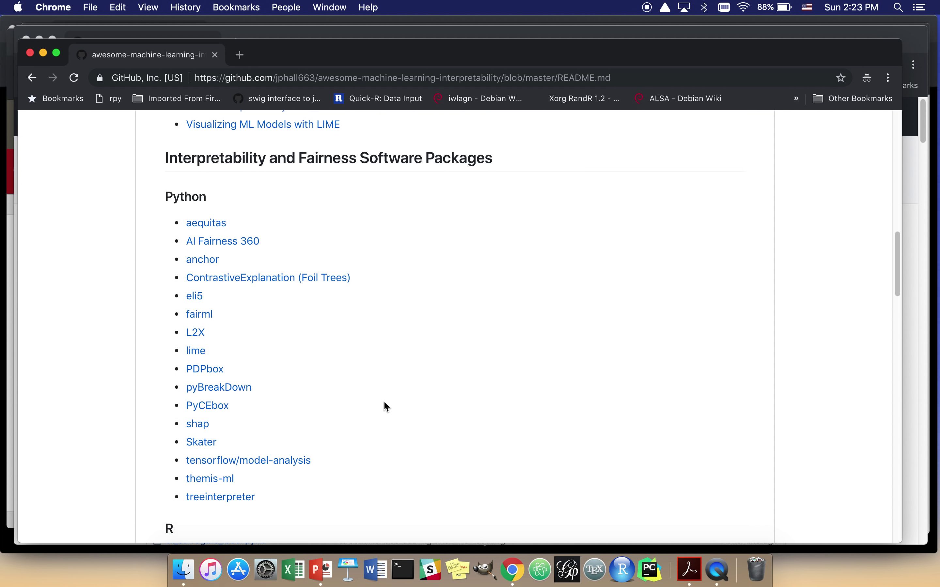
{"action": "scroll", "coordinate": [386, 406], "scroll_direction": "down", "scroll_amount": 9}
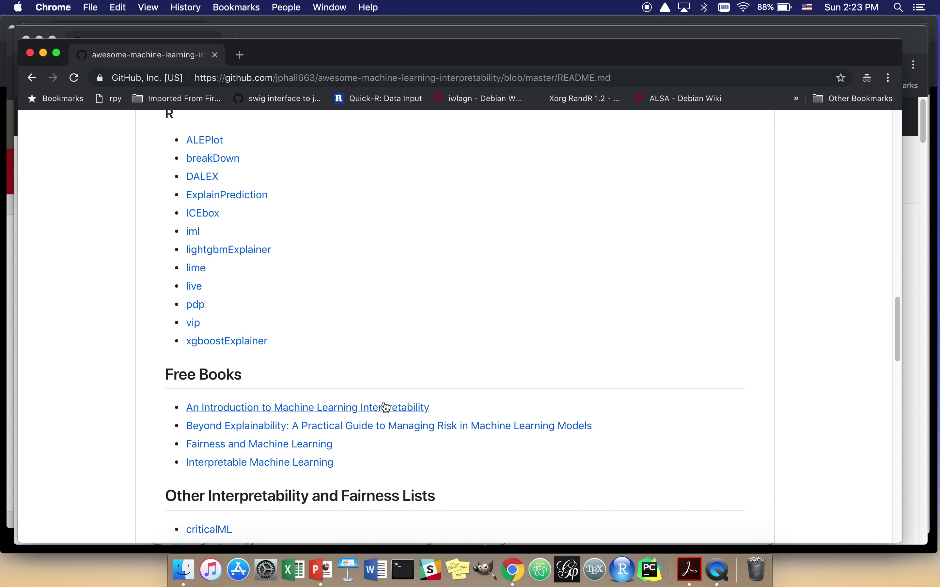
{"action": "scroll", "coordinate": [386, 406], "scroll_direction": "down", "scroll_amount": 9}
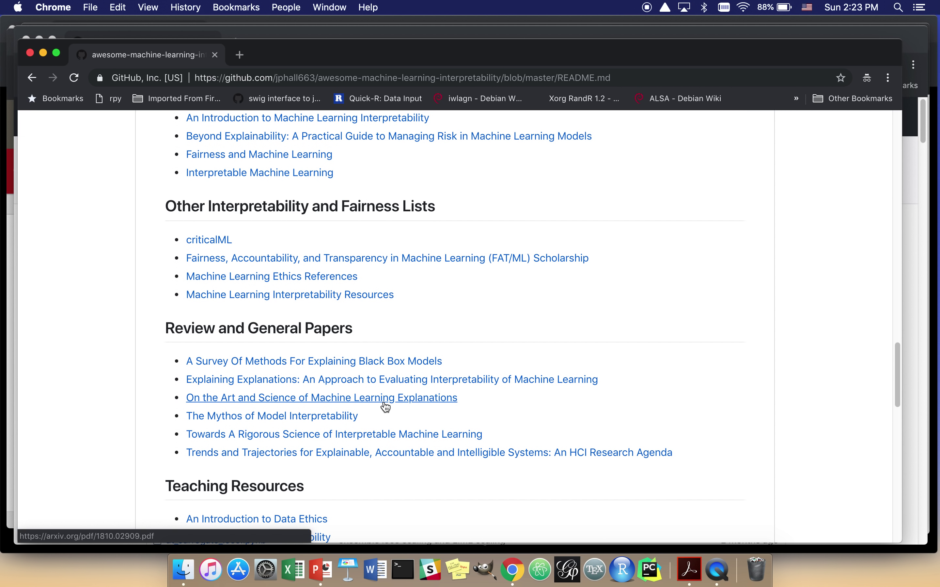
{"action": "scroll", "coordinate": [384, 404], "scroll_direction": "down", "scroll_amount": 11}
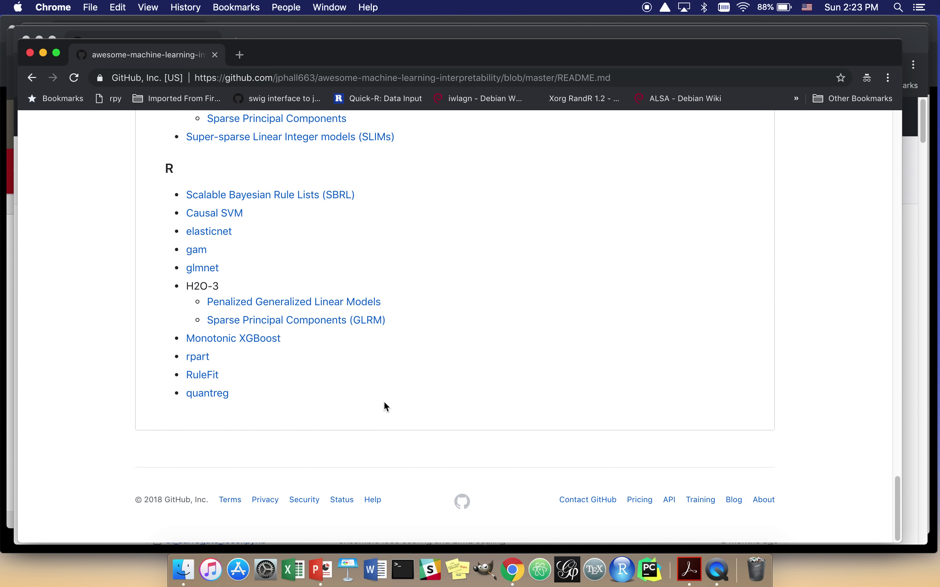
{"action": "scroll", "coordinate": [386, 406], "scroll_direction": "up", "scroll_amount": 5}
{"action": "scroll", "coordinate": [387, 407], "scroll_direction": "up", "scroll_amount": 10}
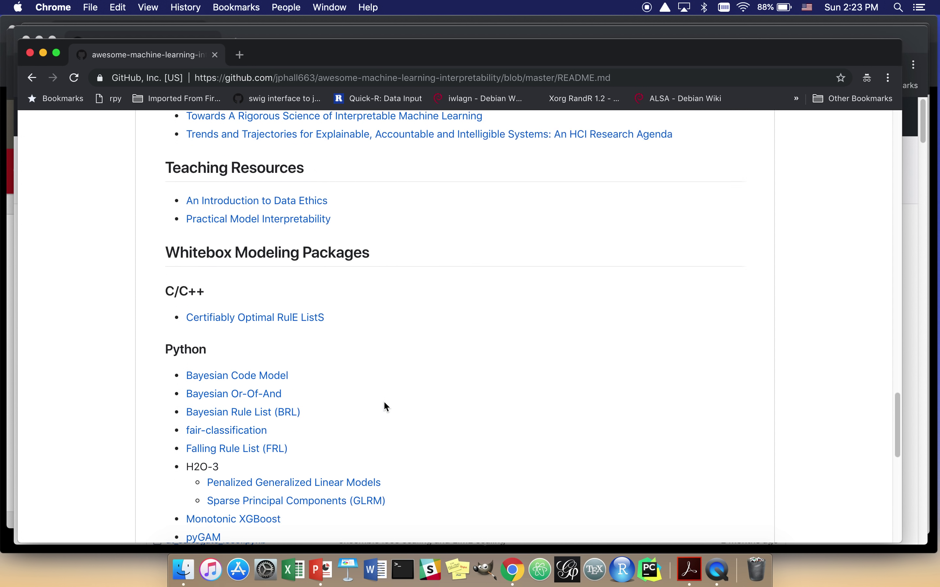
{"action": "scroll", "coordinate": [386, 406], "scroll_direction": "up", "scroll_amount": 10}
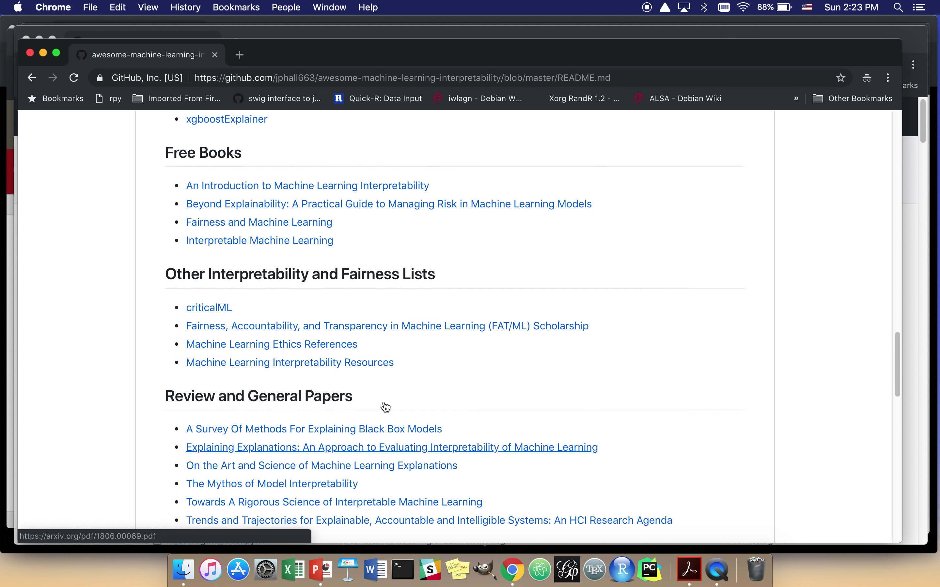
{"action": "scroll", "coordinate": [386, 407], "scroll_direction": "up", "scroll_amount": 10}
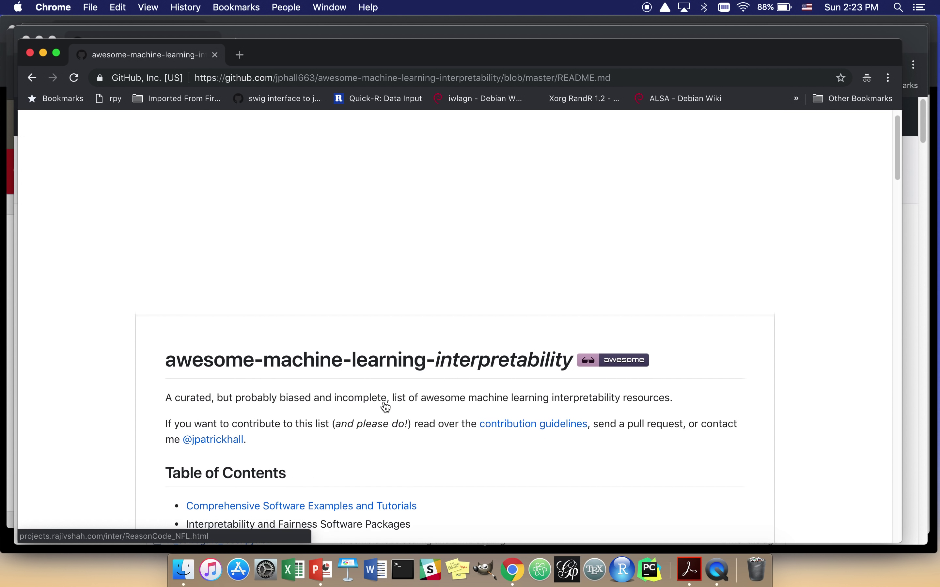
{"action": "scroll", "coordinate": [386, 406], "scroll_direction": "up", "scroll_amount": 3}
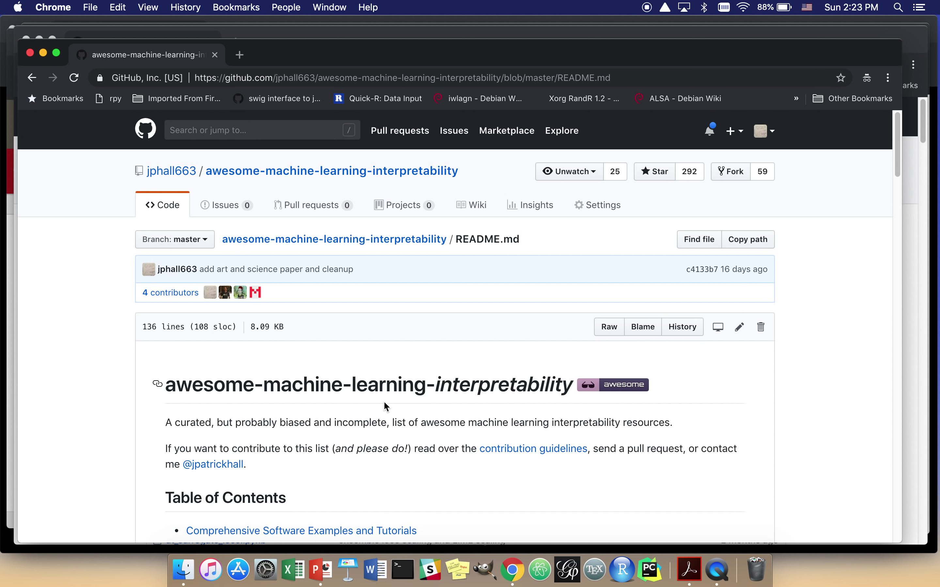
{"action": "scroll", "coordinate": [385, 404], "scroll_direction": "down", "scroll_amount": 1}
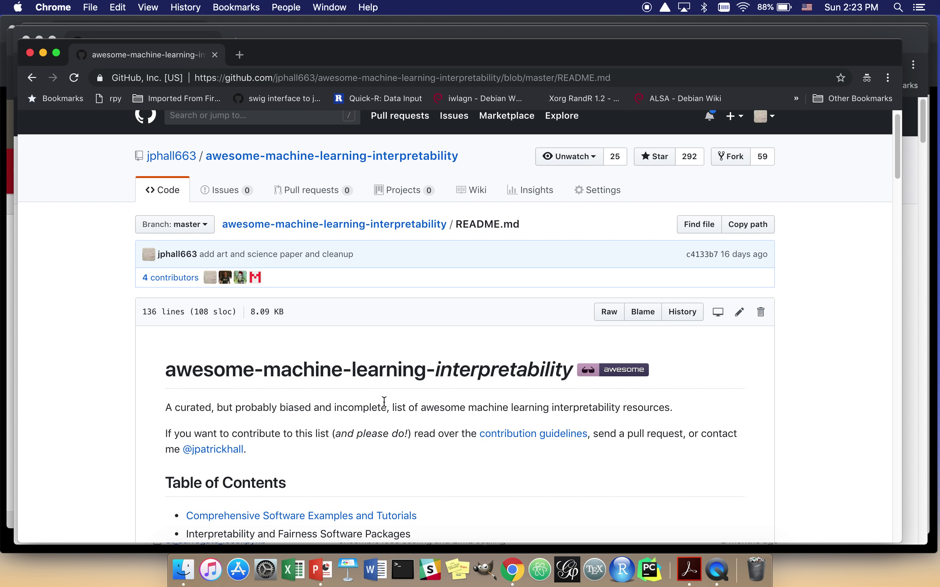
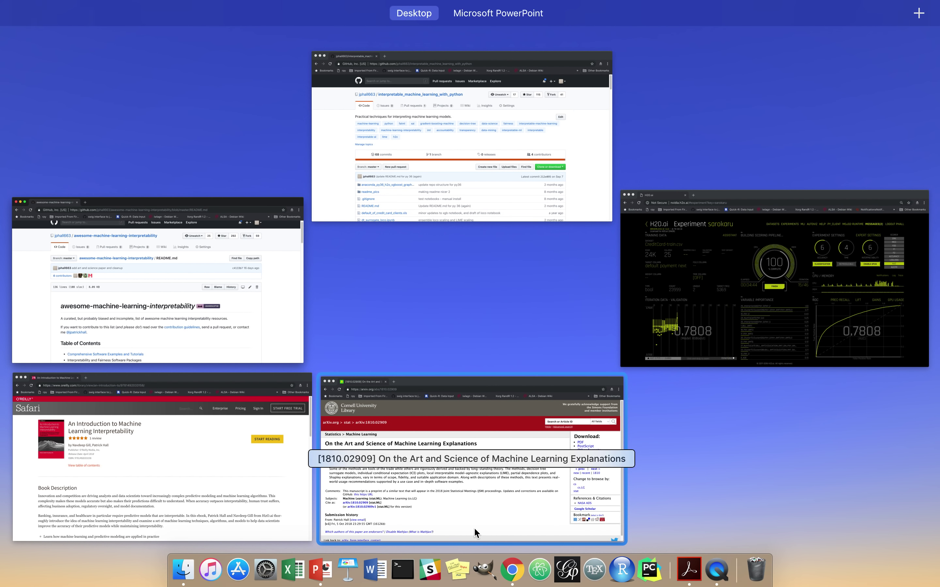
Switch to the H2O.ai experiment window, run the interpretation of the completed credit card model and open its MLI page
{"action": "left_click", "coordinate": [781, 309]}
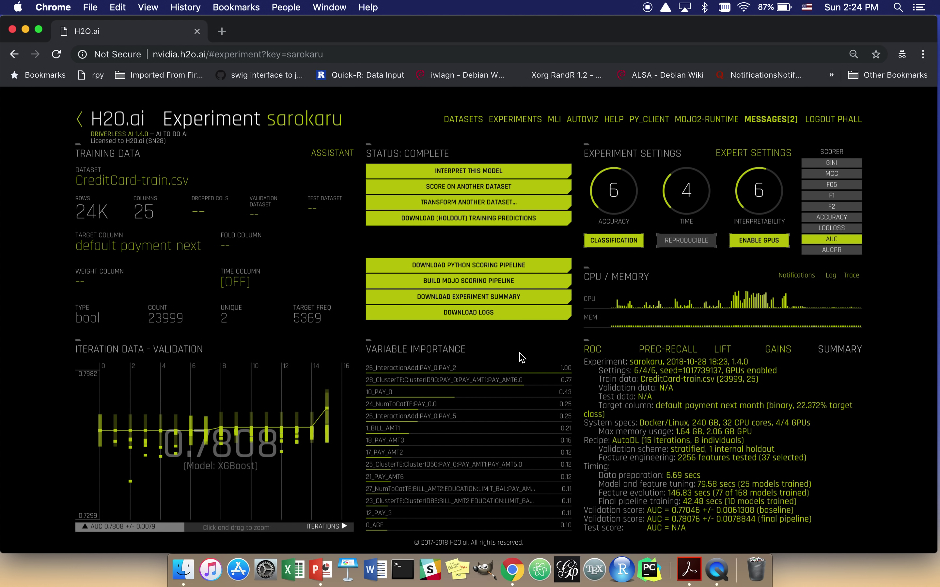
{"action": "mouse_move", "coordinate": [522, 358]}
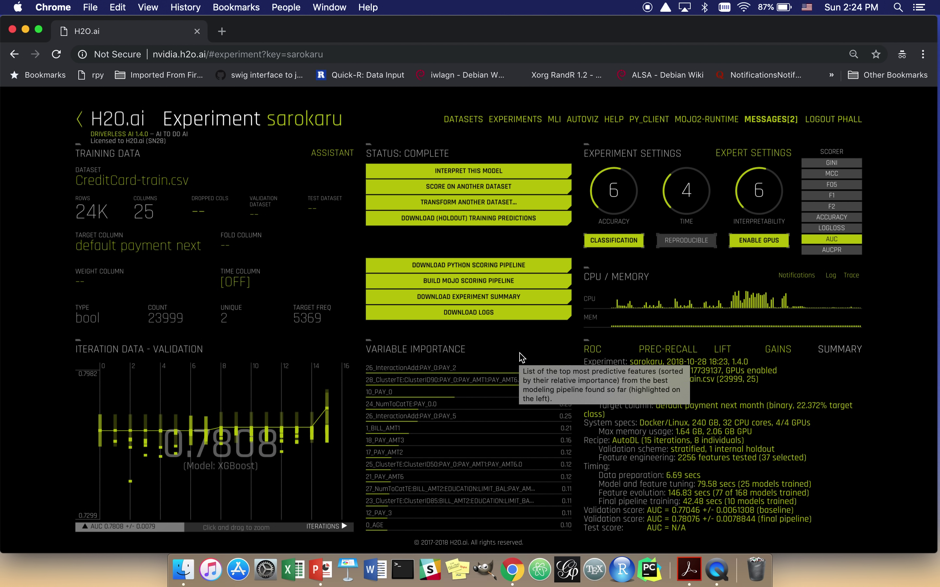
{"action": "left_click", "coordinate": [482, 172]}
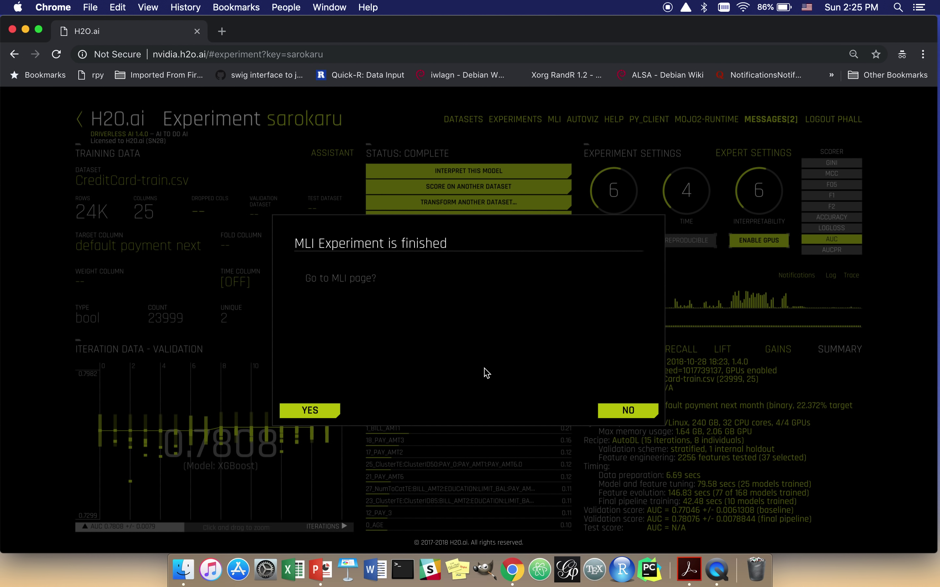
{"action": "left_click", "coordinate": [307, 411]}
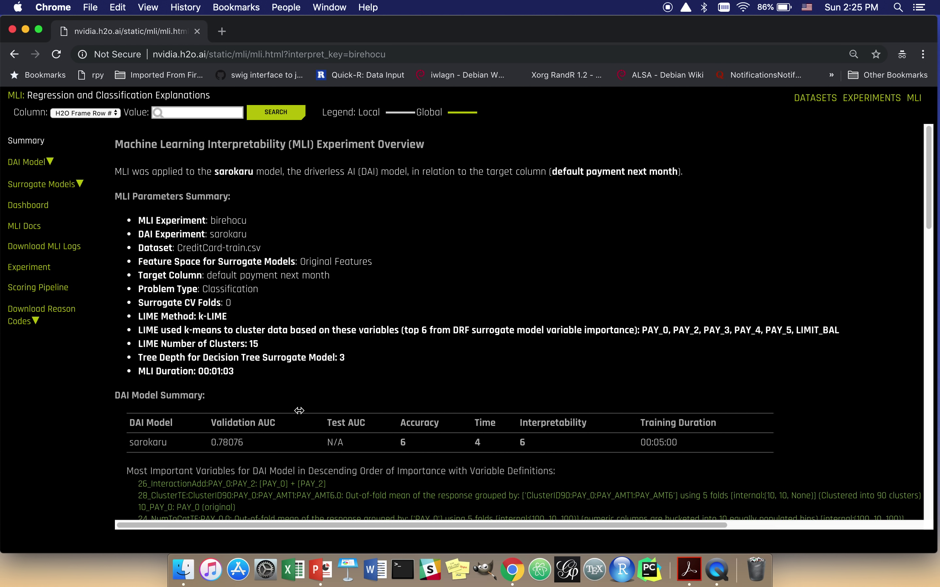
Examine the MLI experiment overview, from the parameters and DAI model summary down to the surrogate random forest variables
{"action": "scroll", "coordinate": [431, 297], "scroll_direction": "down", "scroll_amount": 2}
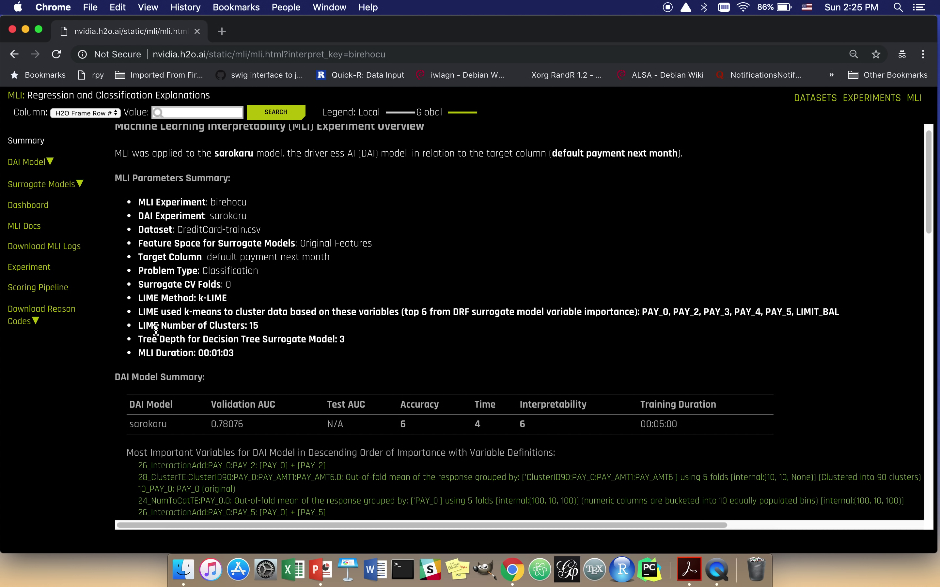
{"action": "scroll", "coordinate": [237, 346], "scroll_direction": "down", "scroll_amount": 8}
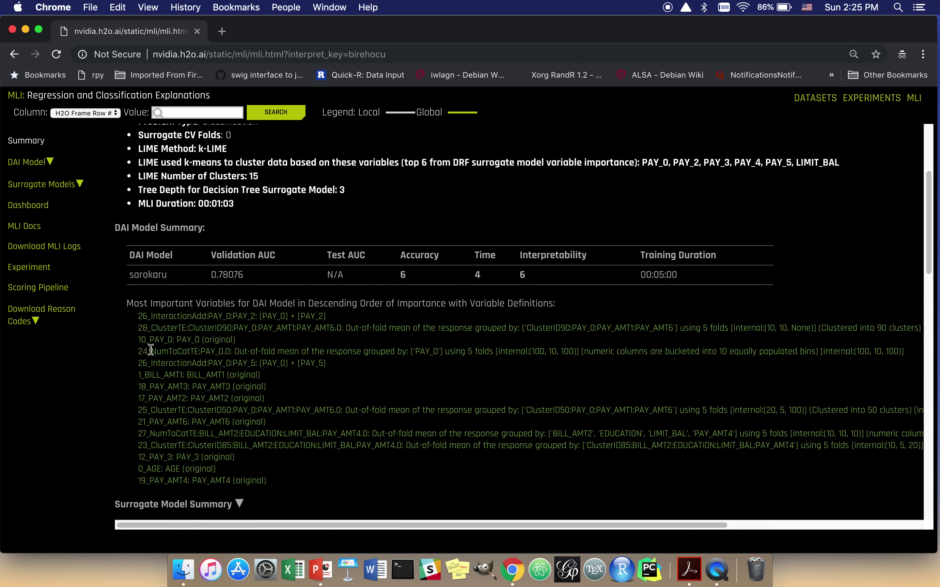
{"action": "scroll", "coordinate": [189, 431], "scroll_direction": "down", "scroll_amount": 20}
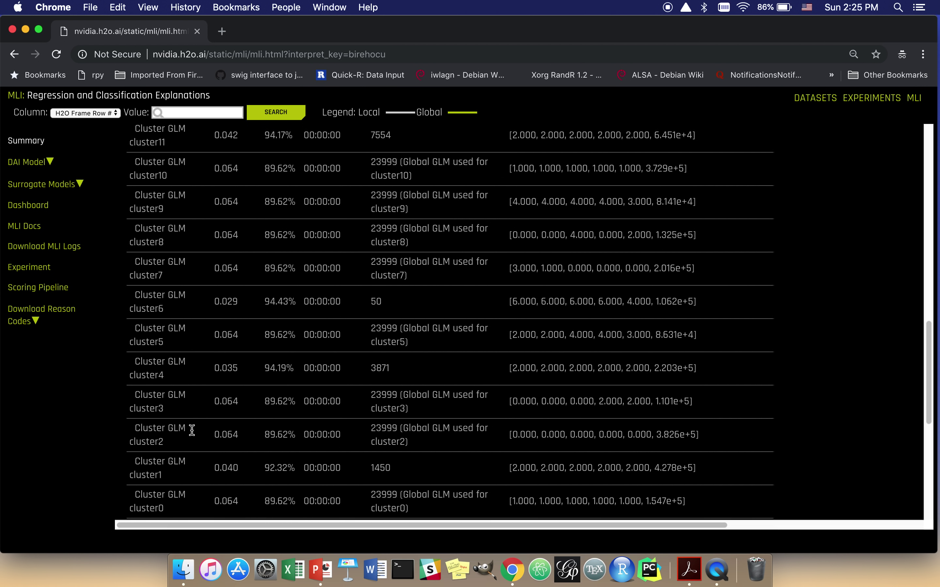
{"action": "scroll", "coordinate": [192, 430], "scroll_direction": "up", "scroll_amount": 20}
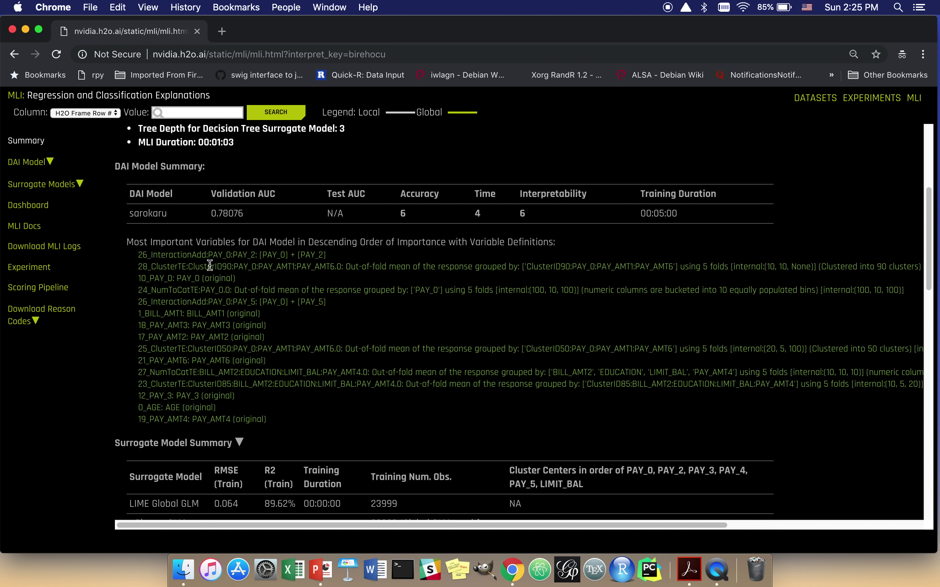
{"action": "scroll", "coordinate": [210, 265], "scroll_direction": "down", "scroll_amount": 20}
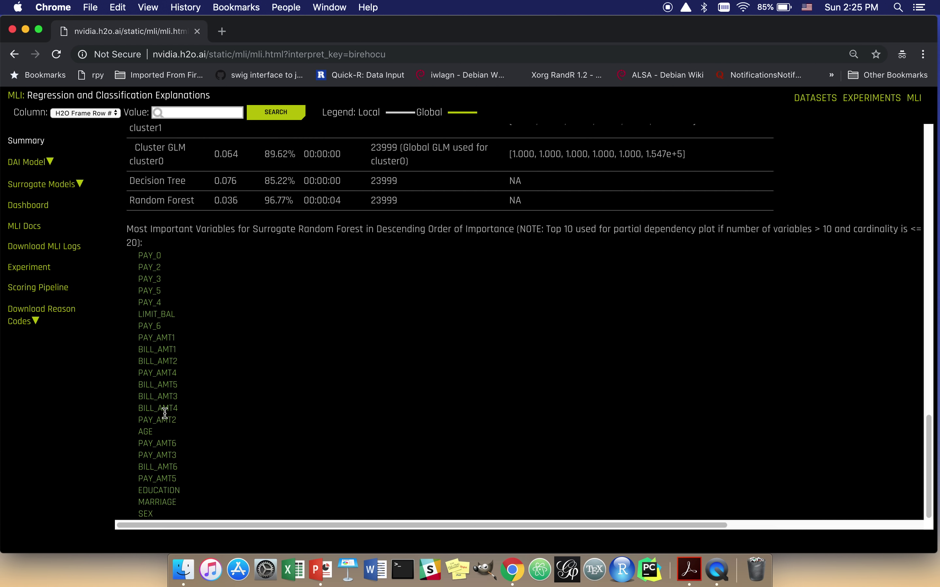
{"action": "scroll", "coordinate": [165, 413], "scroll_direction": "up", "scroll_amount": 20}
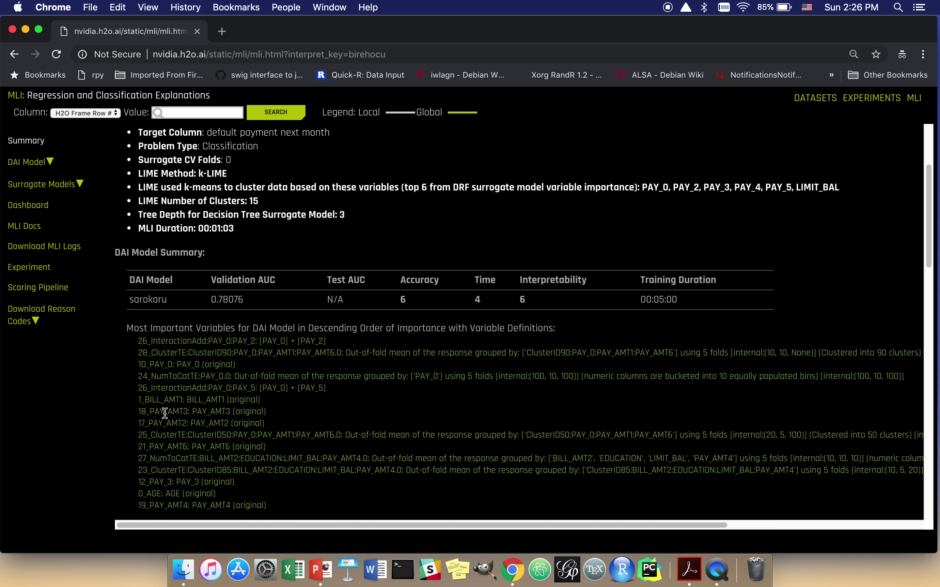
{"action": "scroll", "coordinate": [219, 387], "scroll_direction": "down", "scroll_amount": 20}
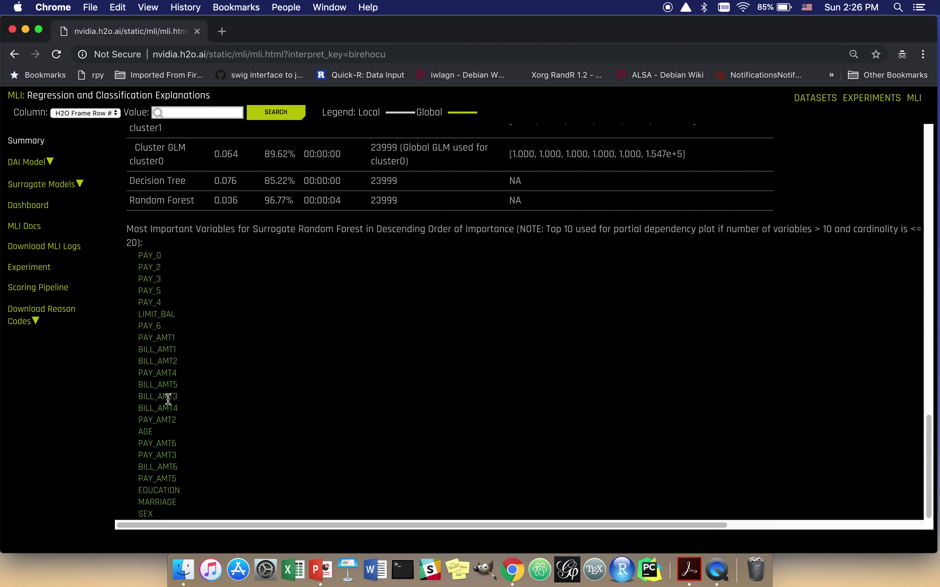
Examine the Surrogate Model Summary table, checking RMSE, R2 and training observations for the LIME cluster GLMs, decision tree and random forest
{"action": "scroll", "coordinate": [168, 399], "scroll_direction": "up", "scroll_amount": 6}
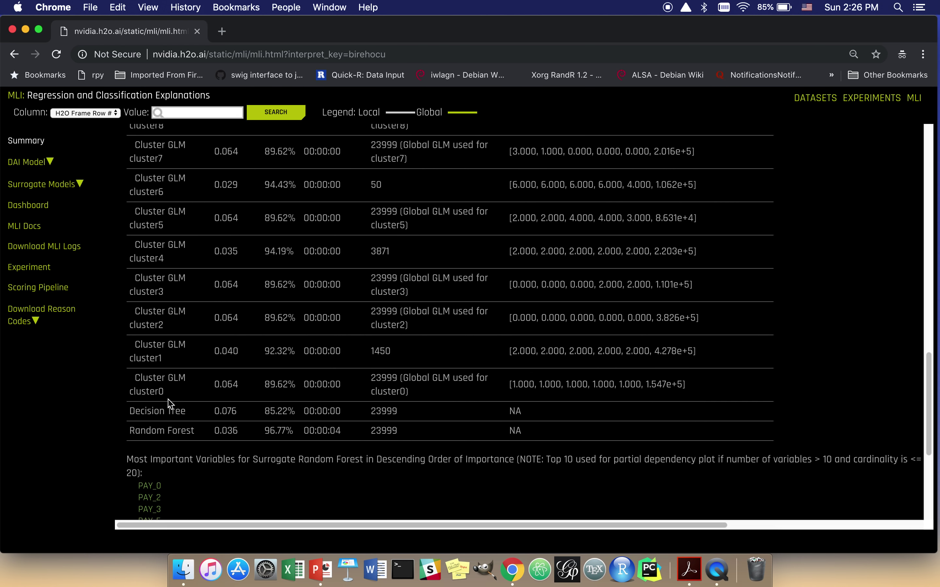
{"action": "scroll", "coordinate": [168, 403], "scroll_direction": "up", "scroll_amount": 11}
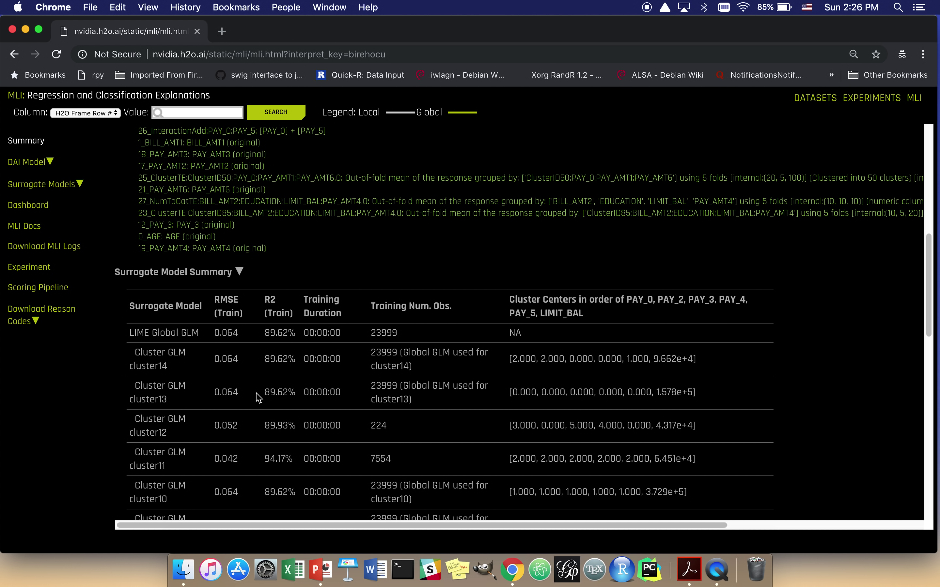
{"action": "scroll", "coordinate": [257, 397], "scroll_direction": "down", "scroll_amount": 10}
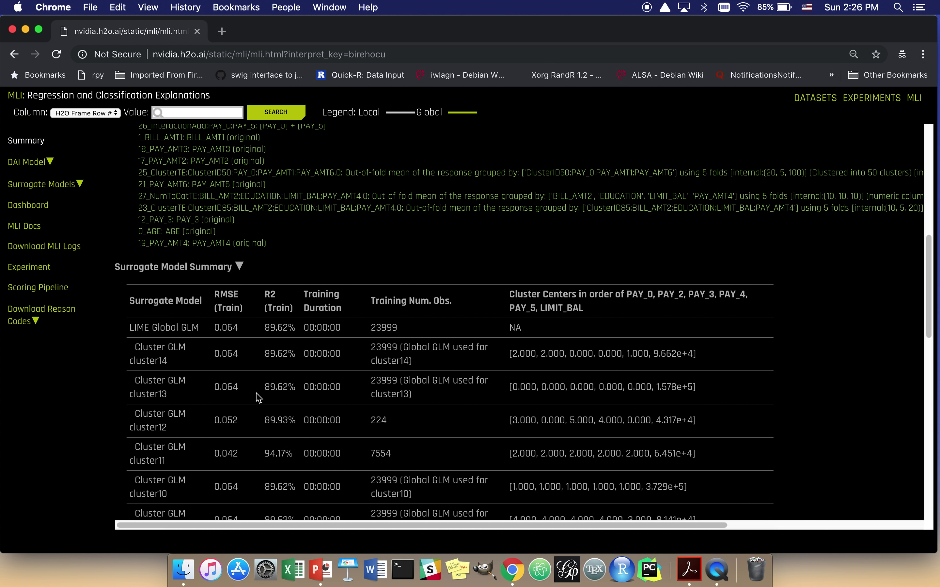
{"action": "scroll", "coordinate": [257, 397], "scroll_direction": "down", "scroll_amount": 13}
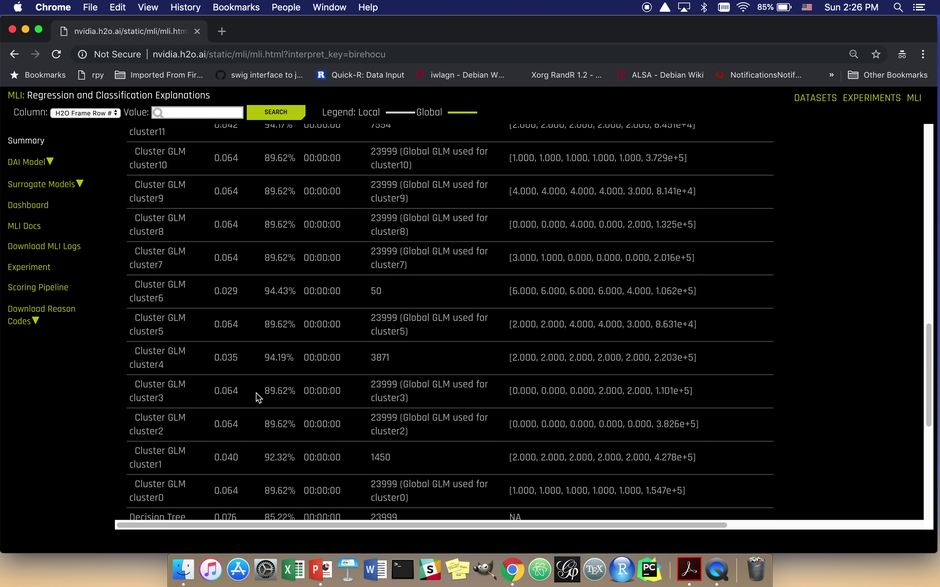
{"action": "scroll", "coordinate": [257, 397], "scroll_direction": "down", "scroll_amount": 3}
Compare the DAI model's most important variables and their definitions with the surrogate random forest's most important variables
{"action": "scroll", "coordinate": [256, 394], "scroll_direction": "up", "scroll_amount": 20}
{"action": "scroll", "coordinate": [256, 394], "scroll_direction": "up", "scroll_amount": 3}
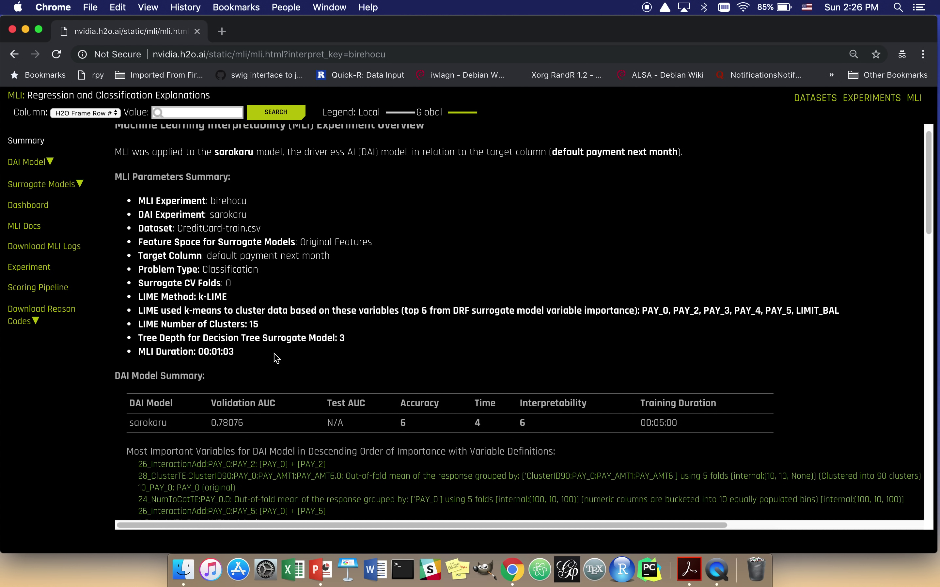
{"action": "scroll", "coordinate": [275, 358], "scroll_direction": "down", "scroll_amount": 5}
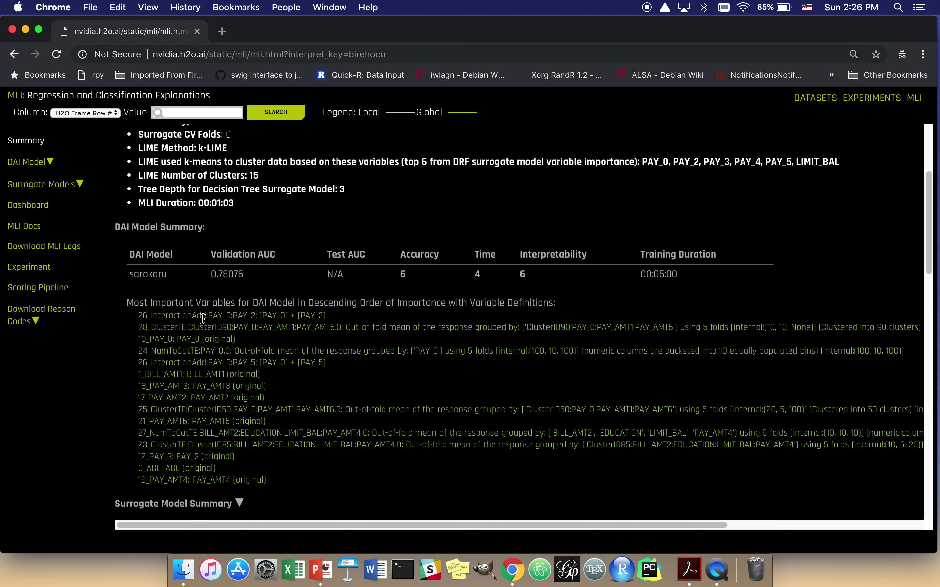
{"action": "scroll", "coordinate": [210, 400], "scroll_direction": "down", "scroll_amount": 20}
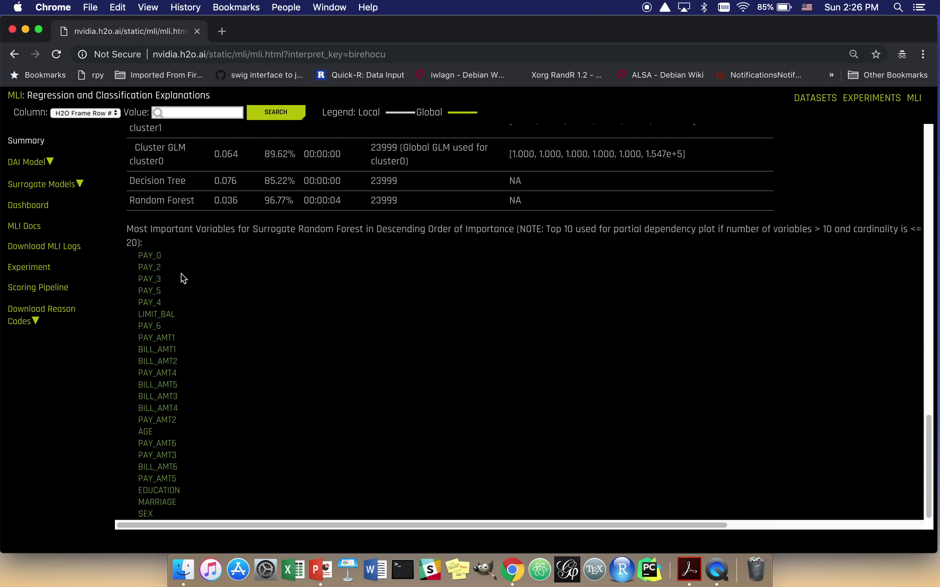
{"action": "scroll", "coordinate": [159, 355], "scroll_direction": "up", "scroll_amount": 3}
{"action": "scroll", "coordinate": [162, 338], "scroll_direction": "down", "scroll_amount": 2}
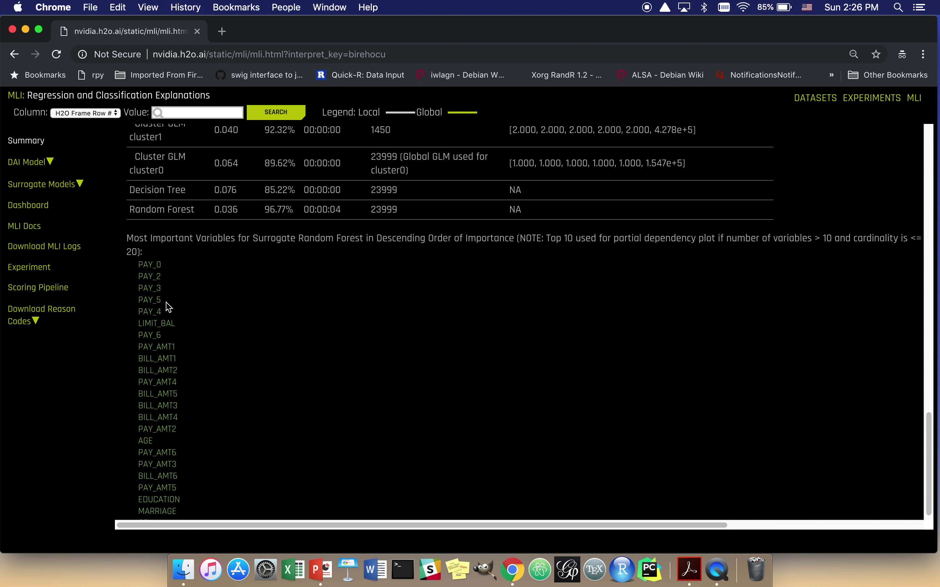
{"action": "scroll", "coordinate": [201, 345], "scroll_direction": "up", "scroll_amount": 15}
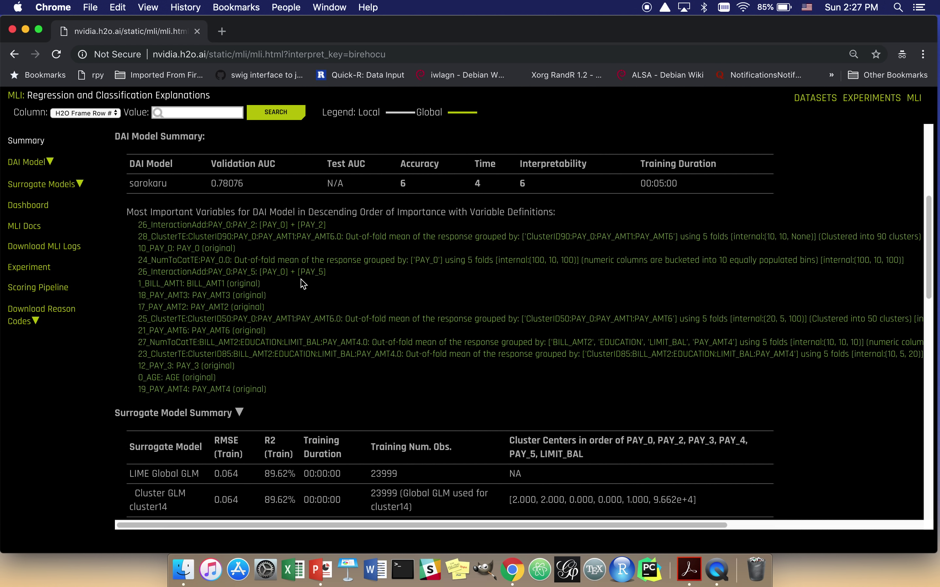
{"action": "scroll", "coordinate": [303, 283], "scroll_direction": "up", "scroll_amount": 2}
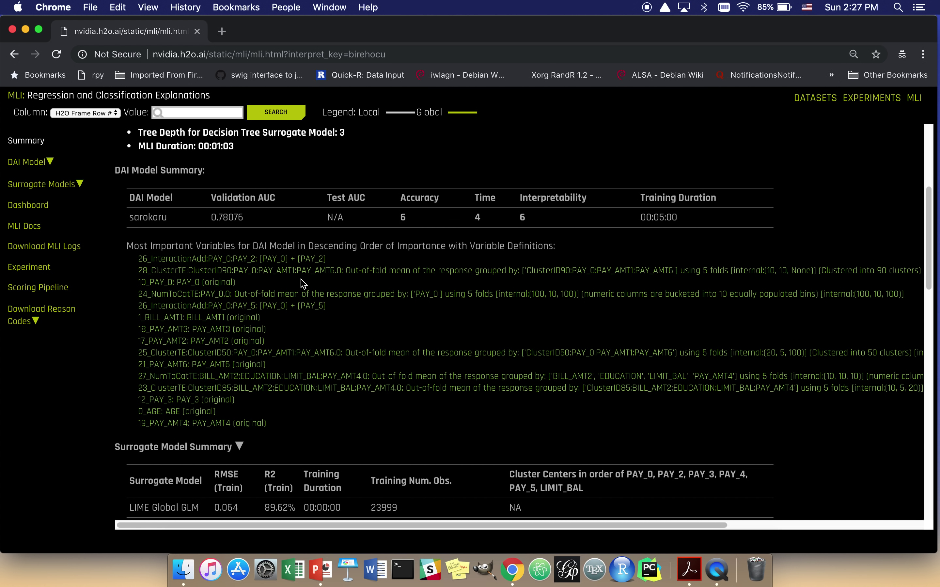
{"action": "scroll", "coordinate": [303, 284], "scroll_direction": "down", "scroll_amount": 15}
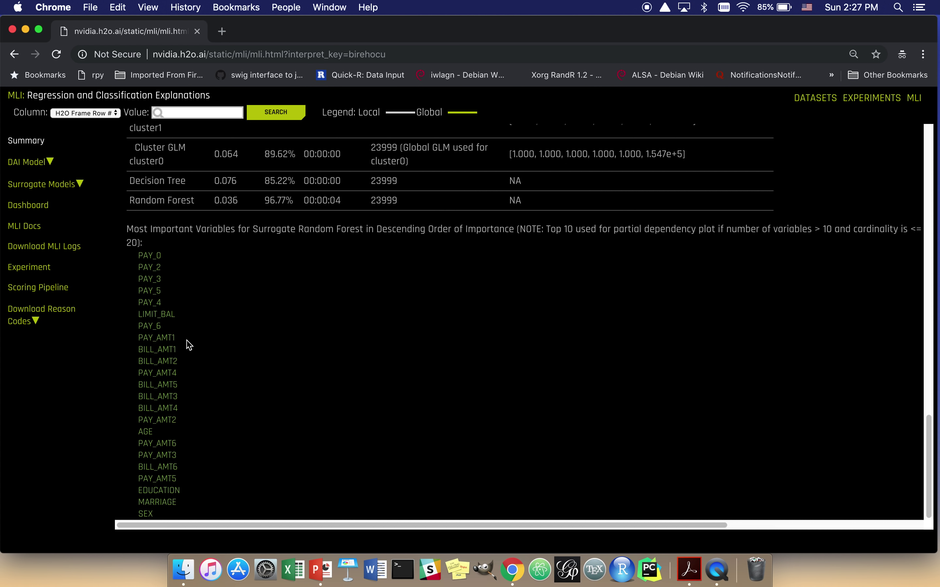
{"action": "scroll", "coordinate": [189, 344], "scroll_direction": "up", "scroll_amount": 15}
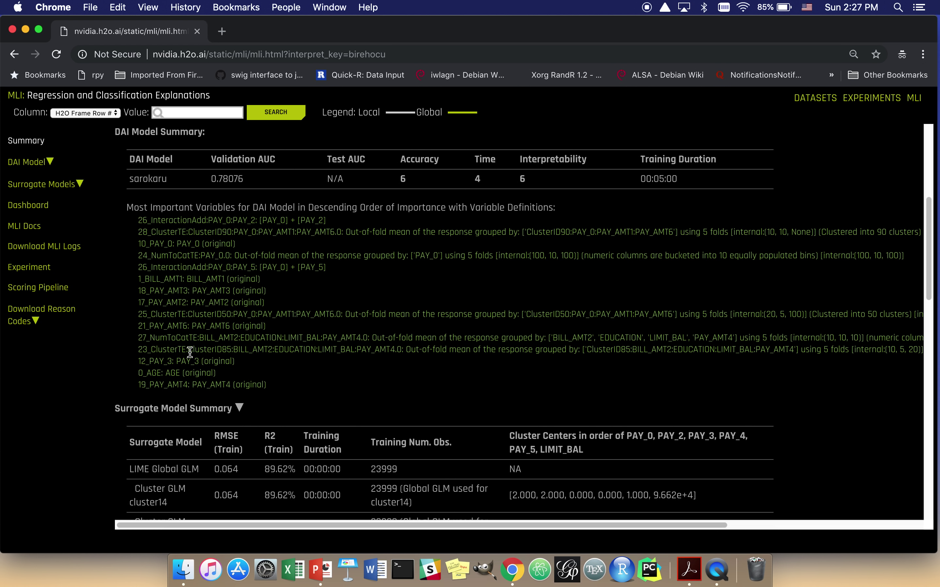
{"action": "scroll", "coordinate": [190, 353], "scroll_direction": "down", "scroll_amount": 5}
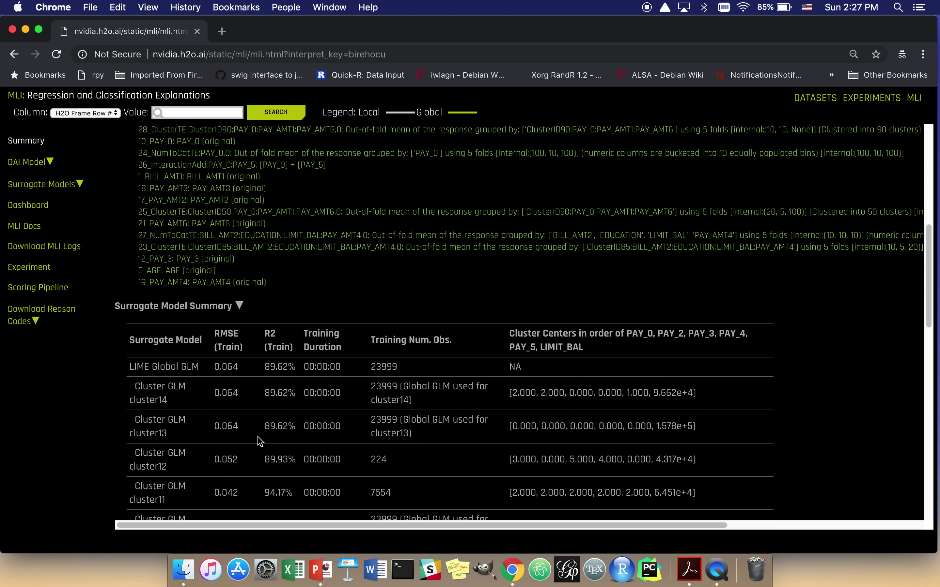
{"action": "scroll", "coordinate": [260, 441], "scroll_direction": "up", "scroll_amount": 12}
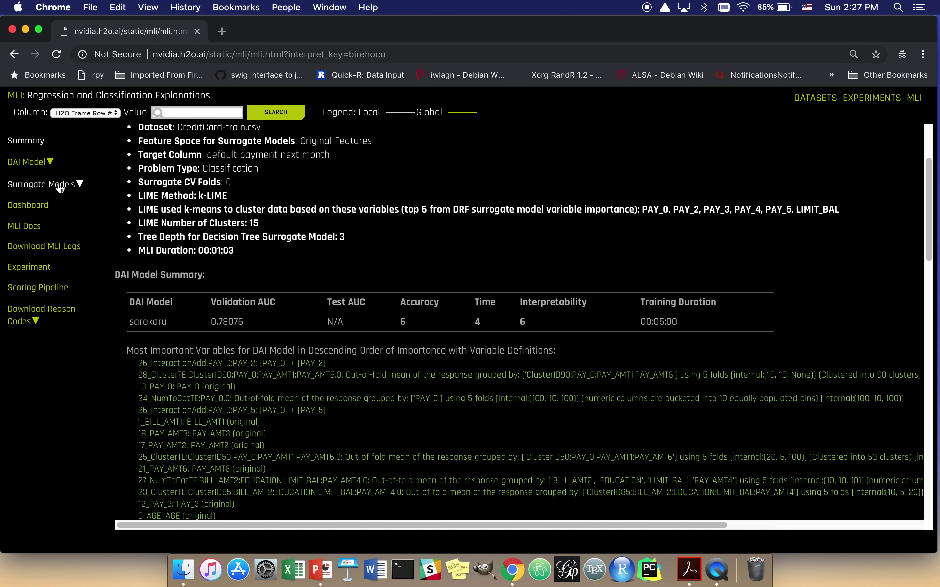
Open the DAI model's Shapley plot and examine the global contributions of its features, including the 27_NumToCatTE variable
{"action": "left_click", "coordinate": [38, 170]}
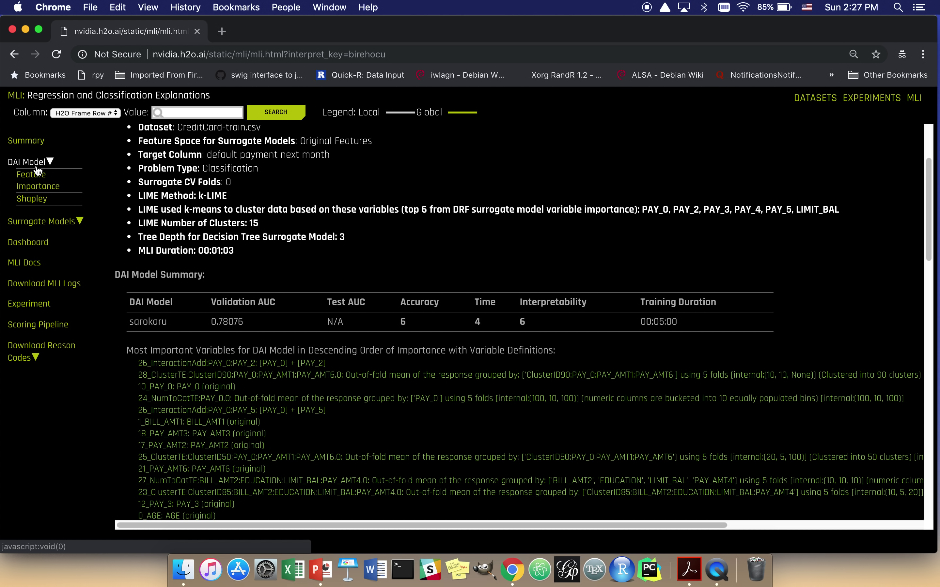
{"action": "left_click", "coordinate": [32, 200]}
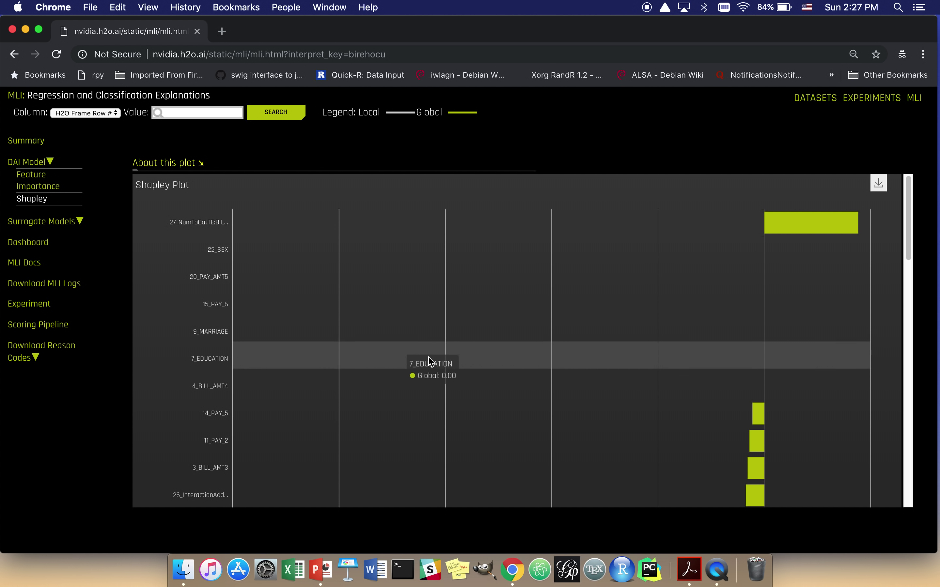
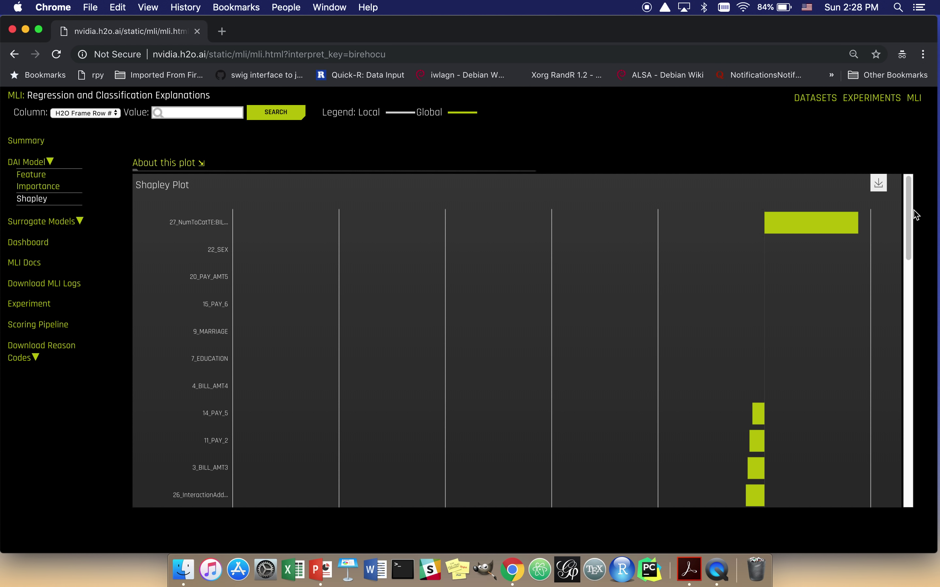
{"action": "left_click_drag", "start_coordinate": [911, 213], "coordinate": [906, 192]}
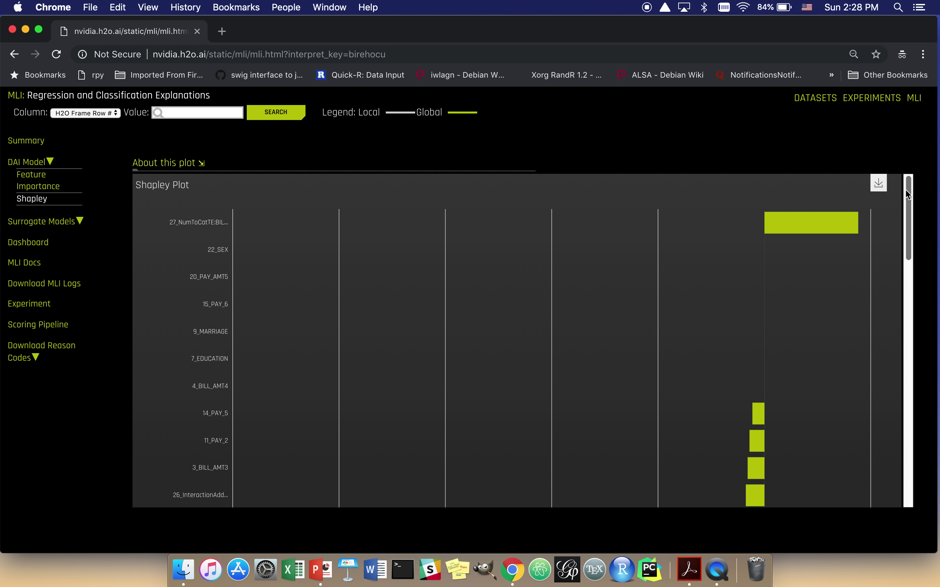
{"action": "left_click_drag", "start_coordinate": [909, 196], "coordinate": [905, 141]}
{"action": "mouse_move", "coordinate": [818, 218]}
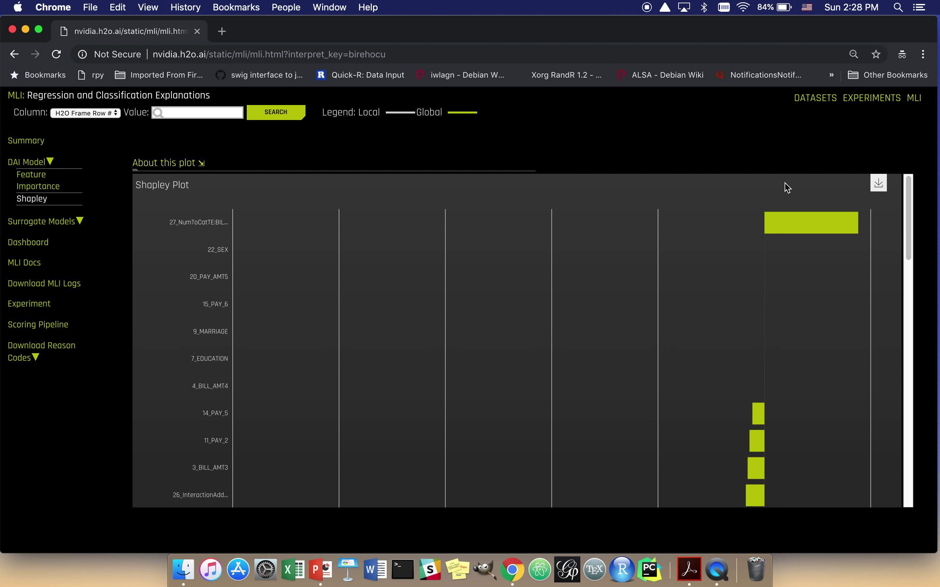
{"action": "left_click_drag", "start_coordinate": [909, 206], "coordinate": [897, 189]}
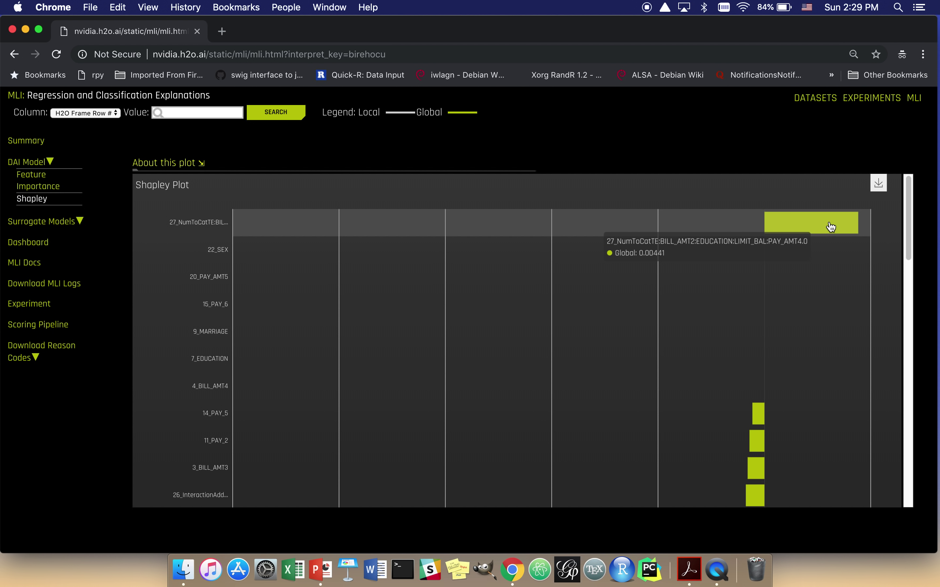
{"action": "left_click_drag", "start_coordinate": [907, 216], "coordinate": [908, 177]}
{"action": "mouse_move", "coordinate": [753, 230]}
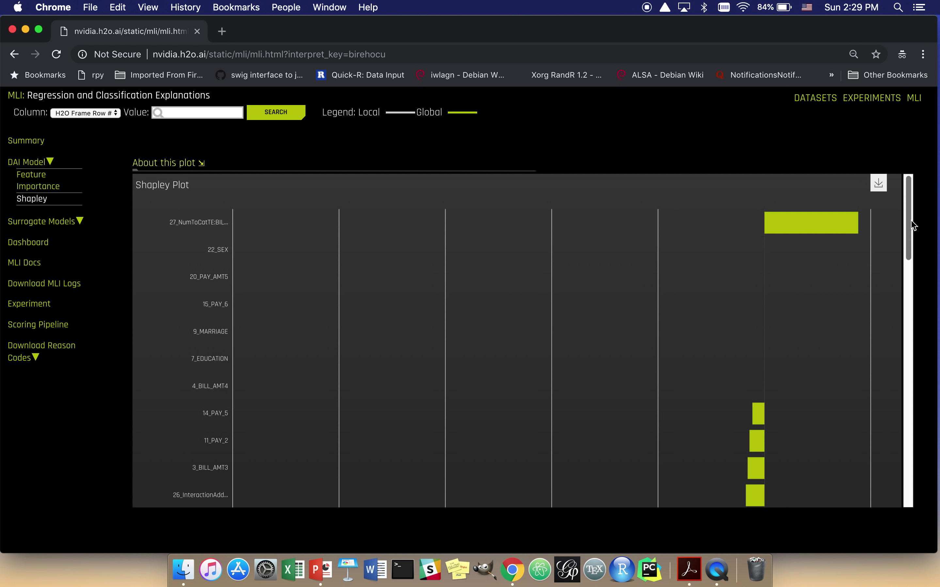
{"action": "left_click_drag", "start_coordinate": [911, 222], "coordinate": [900, 194]}
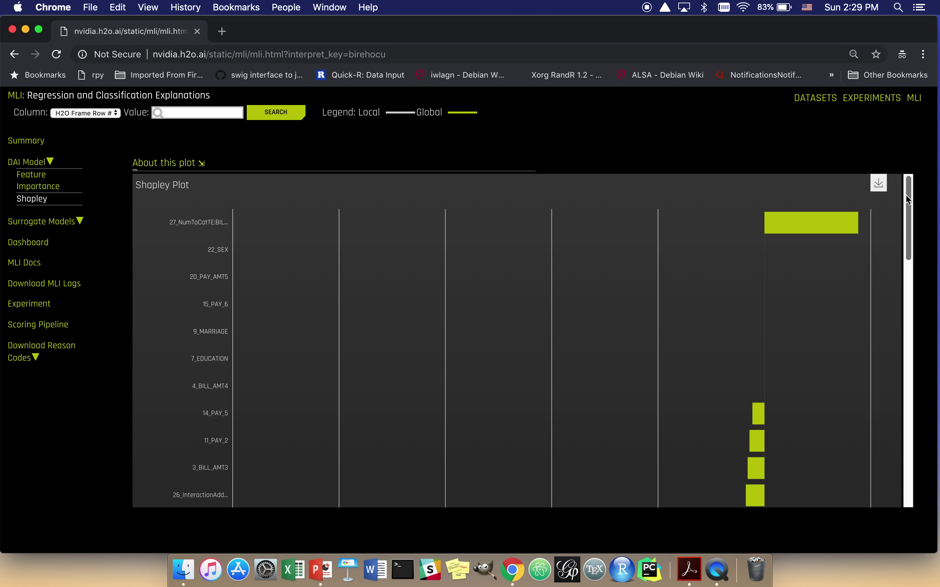
Open the surrogate random forest's Feature Importance plot and compare the global importance of the PAY variables and LIMIT_BAL
{"action": "left_click", "coordinate": [47, 230]}
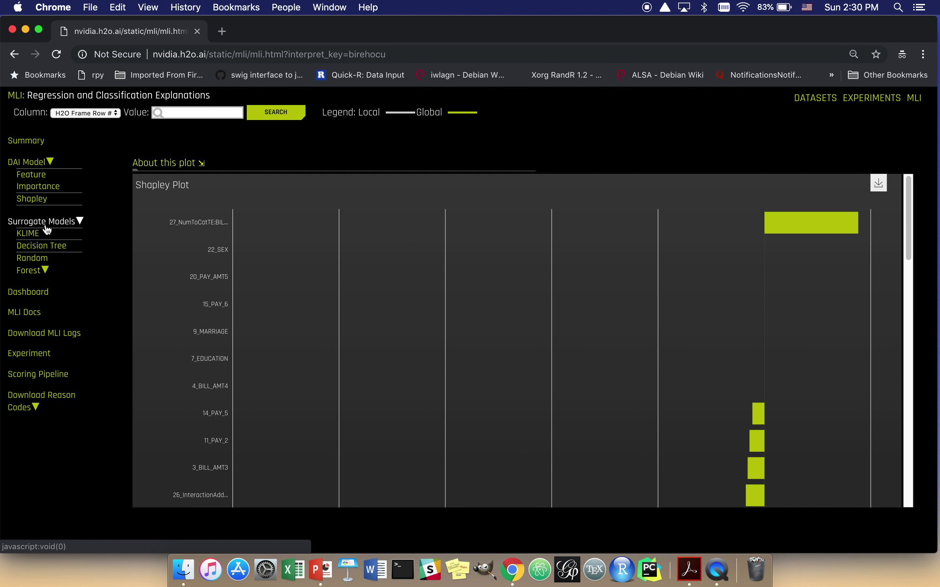
{"action": "left_click", "coordinate": [27, 270]}
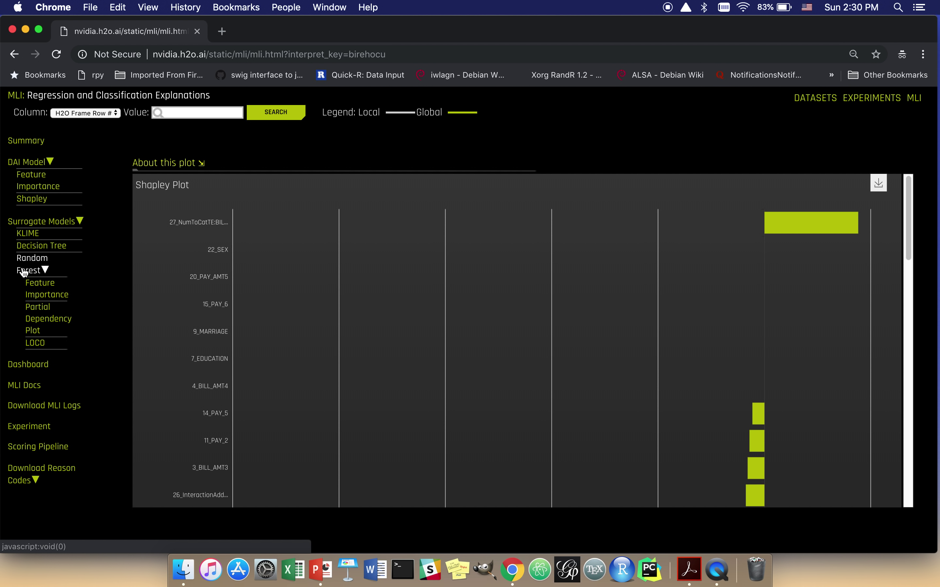
{"action": "left_click", "coordinate": [29, 296]}
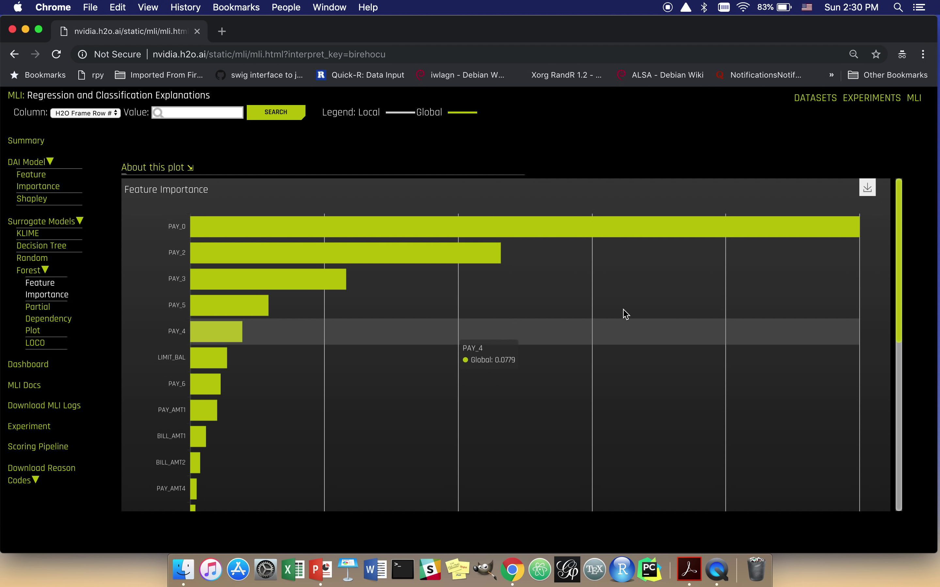
{"action": "mouse_move", "coordinate": [539, 256]}
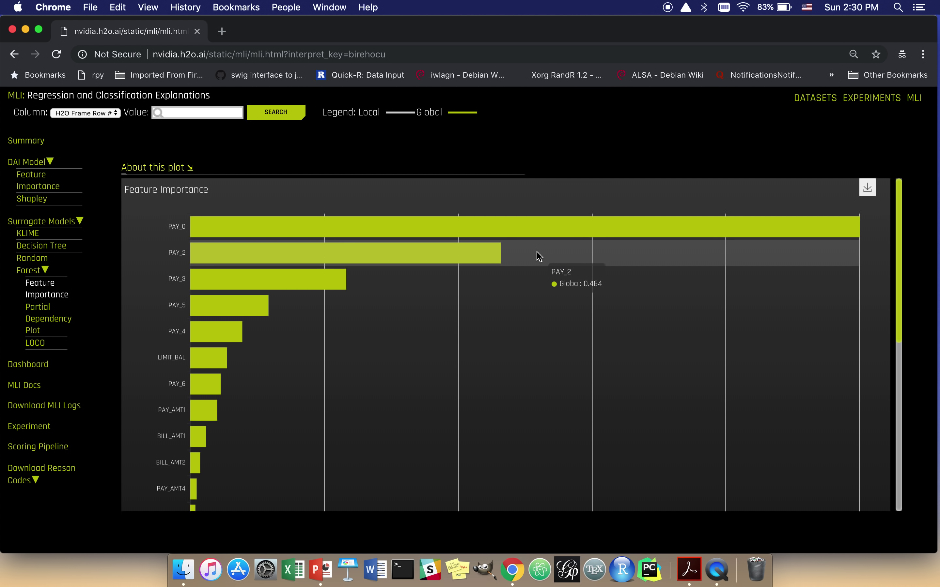
{"action": "mouse_move", "coordinate": [369, 304]}
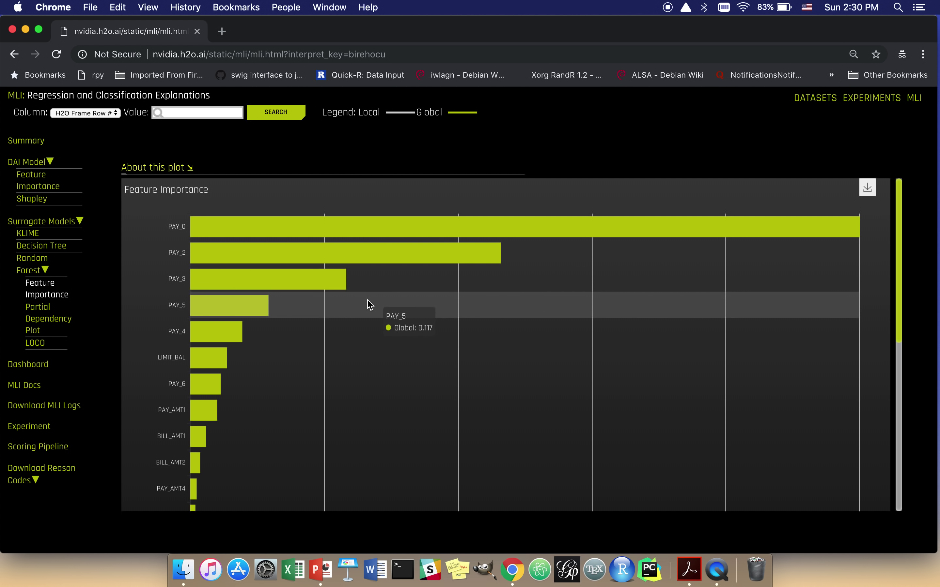
{"action": "mouse_move", "coordinate": [340, 367]}
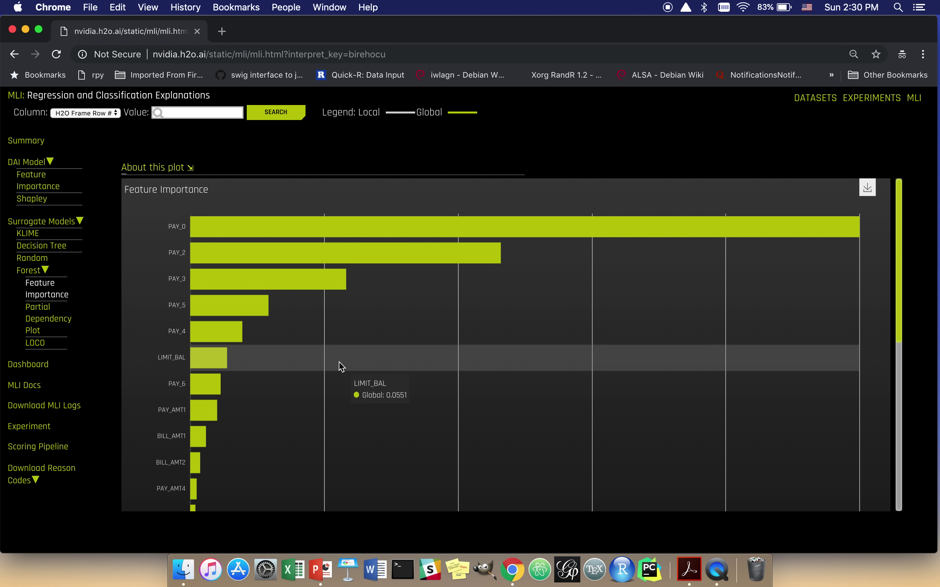
{"action": "scroll", "coordinate": [340, 367], "scroll_direction": "down", "scroll_amount": 3}
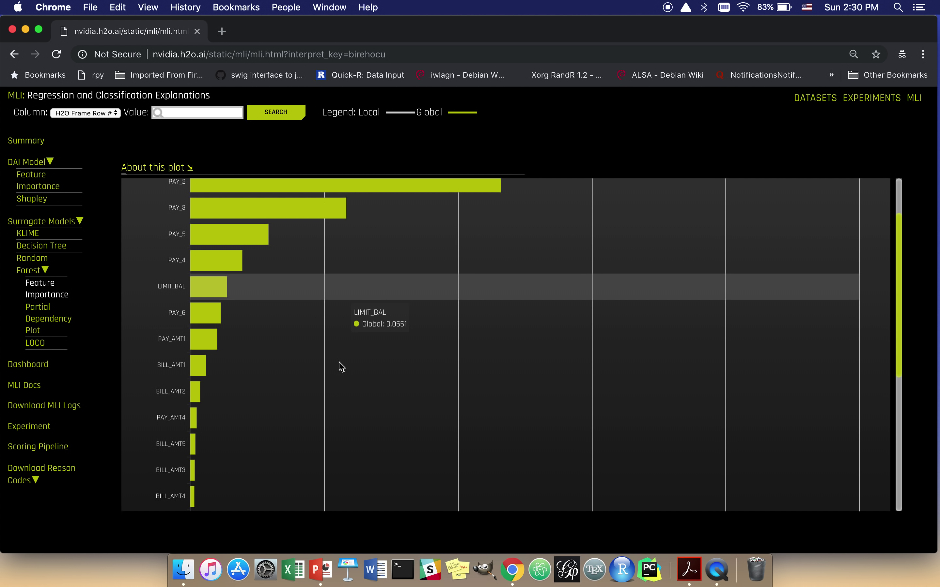
{"action": "scroll", "coordinate": [341, 367], "scroll_direction": "up", "scroll_amount": 3}
{"action": "mouse_move", "coordinate": [307, 227]}
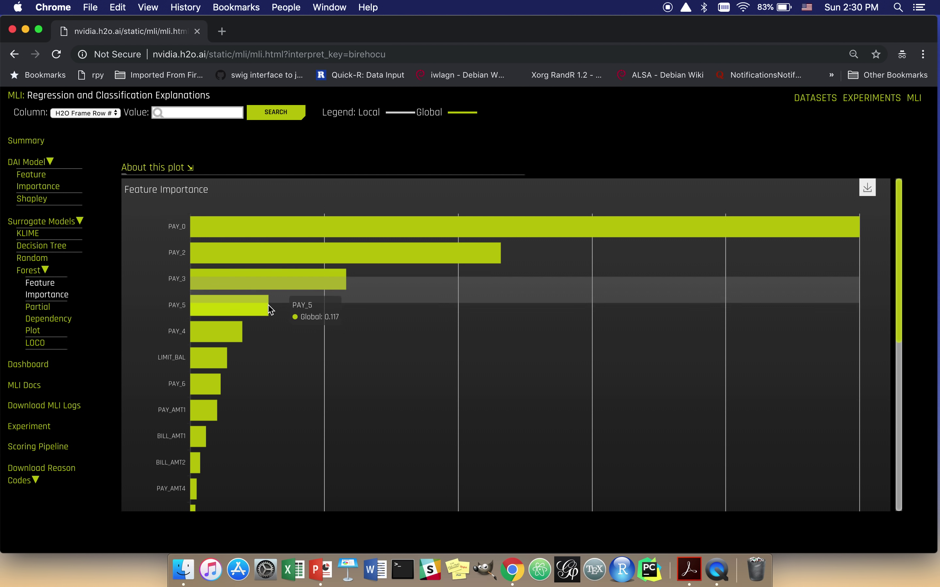
{"action": "mouse_move", "coordinate": [256, 335]}
{"action": "mouse_move", "coordinate": [222, 392]}
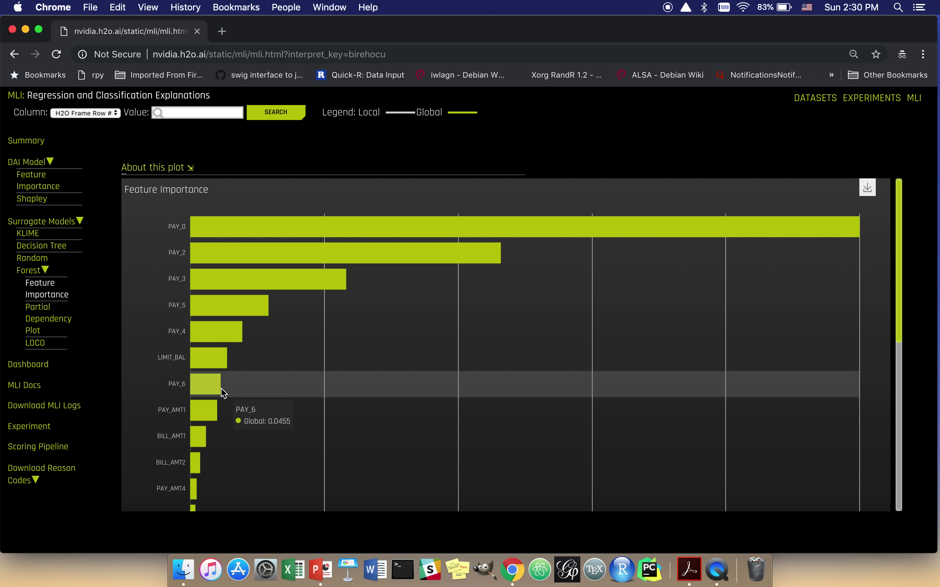
Return to the MLI summary and check the Random Forest row's RMSE and R2 in the surrogate model table
{"action": "left_click", "coordinate": [33, 146]}
{"action": "scroll", "coordinate": [247, 306], "scroll_direction": "down", "scroll_amount": 10}
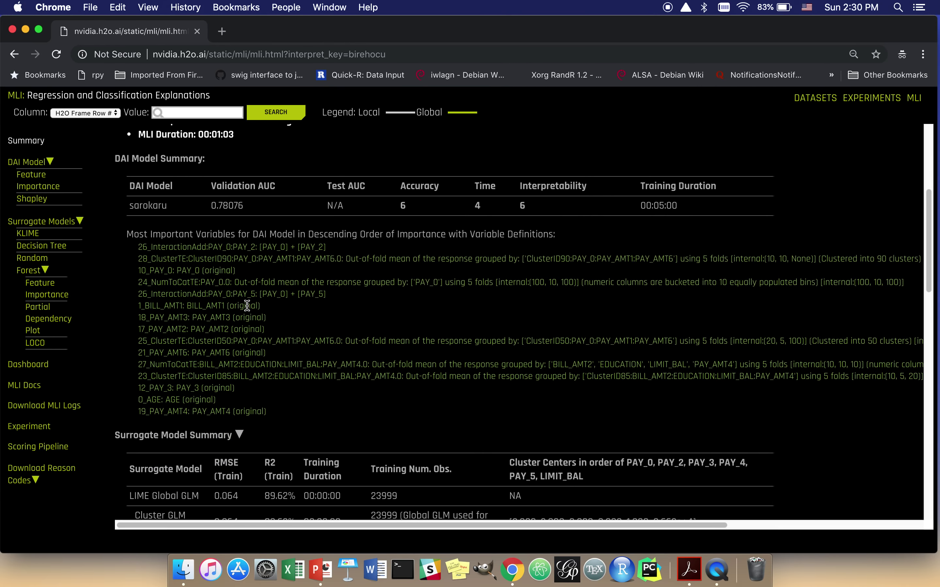
{"action": "scroll", "coordinate": [247, 306], "scroll_direction": "down", "scroll_amount": 10}
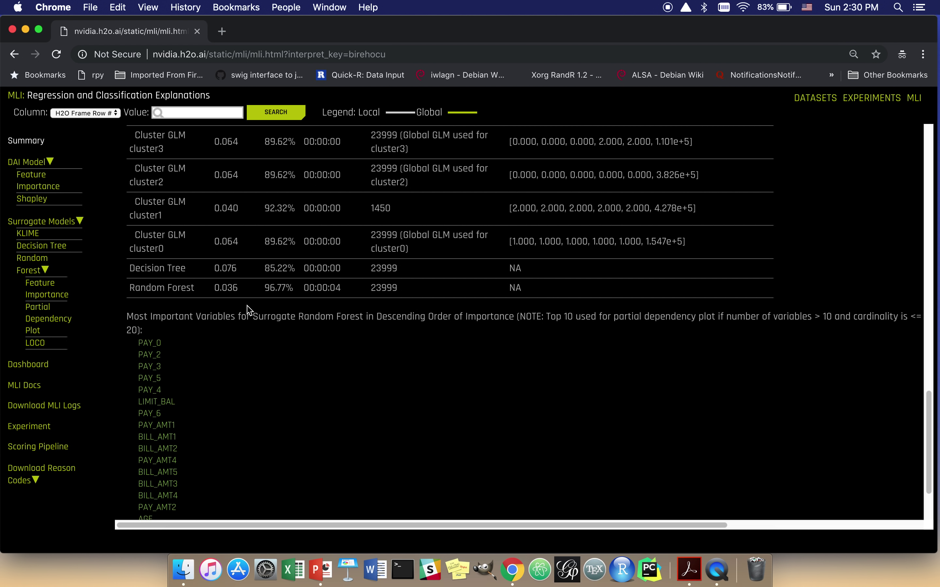
{"action": "left_click_drag", "start_coordinate": [130, 288], "coordinate": [531, 294]}
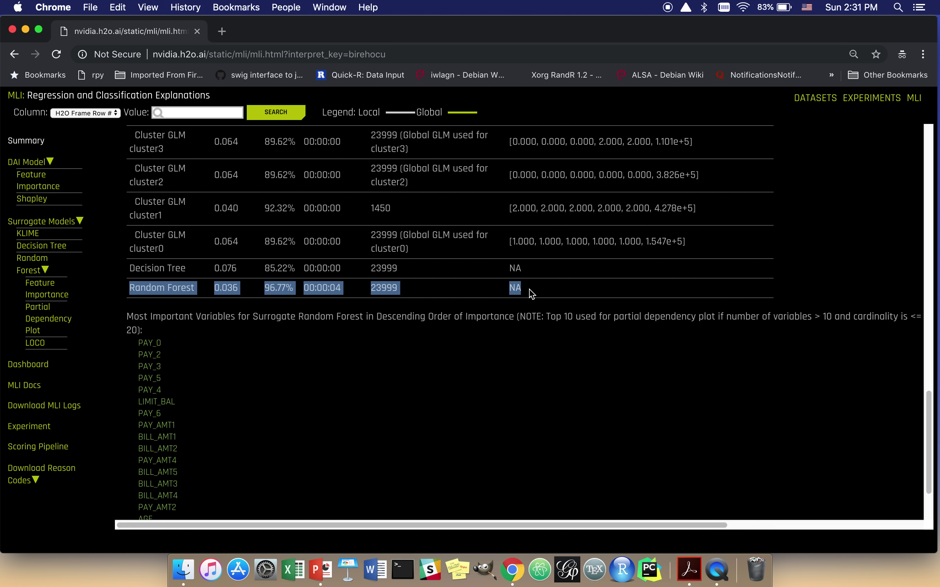
{"action": "left_click", "coordinate": [395, 360]}
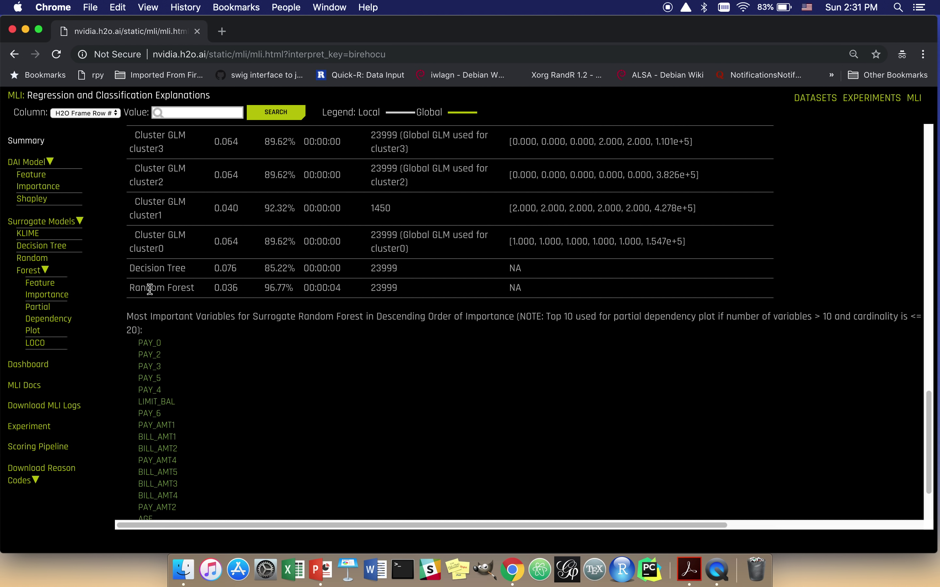
{"action": "left_click", "coordinate": [208, 292]}
{"action": "left_click_drag", "start_coordinate": [208, 292], "coordinate": [292, 289]}
Reopen the random forest Feature Importance plot and review the variables from PAY_0 through the least important ones
{"action": "left_click", "coordinate": [37, 288]}
{"action": "mouse_move", "coordinate": [266, 224]}
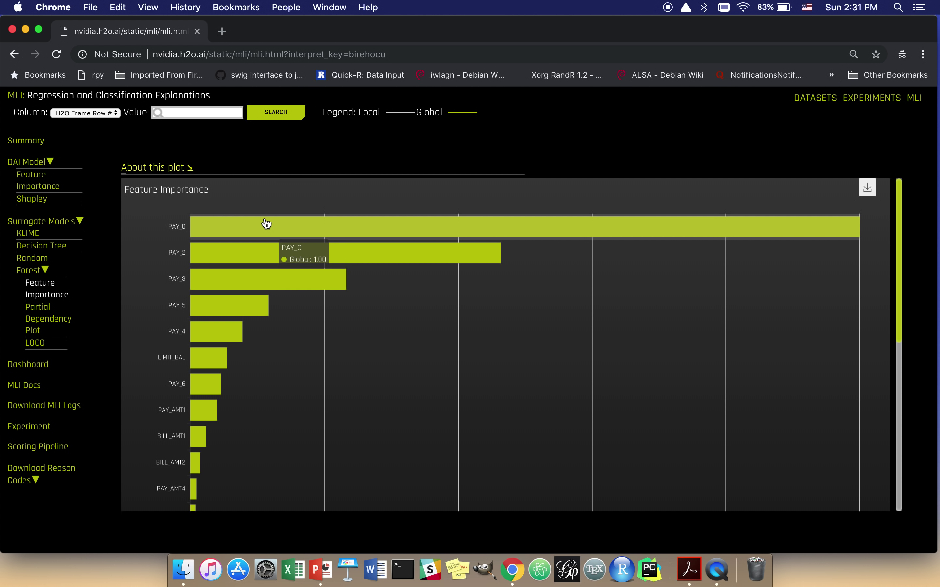
{"action": "scroll", "coordinate": [262, 257], "scroll_direction": "down", "scroll_amount": 2}
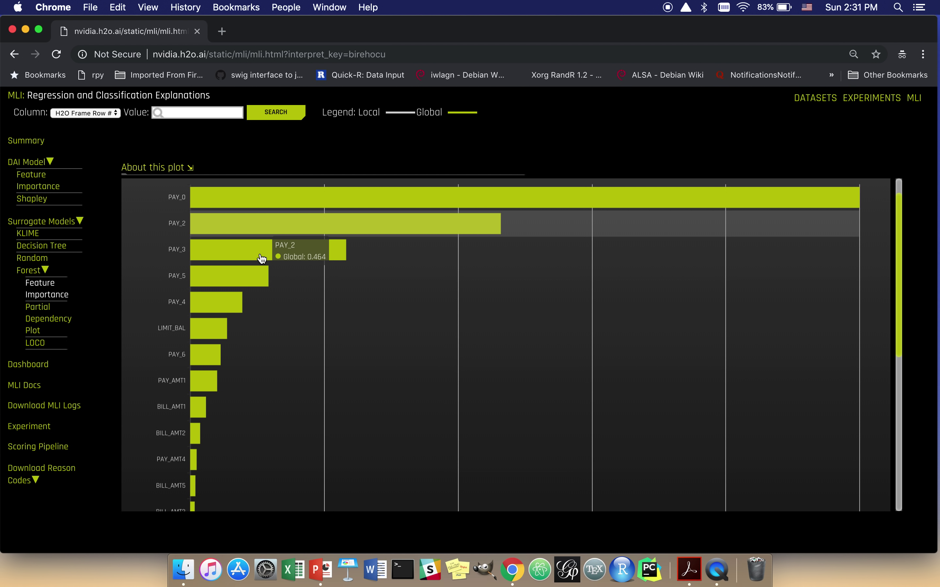
{"action": "scroll", "coordinate": [240, 272], "scroll_direction": "down", "scroll_amount": 1}
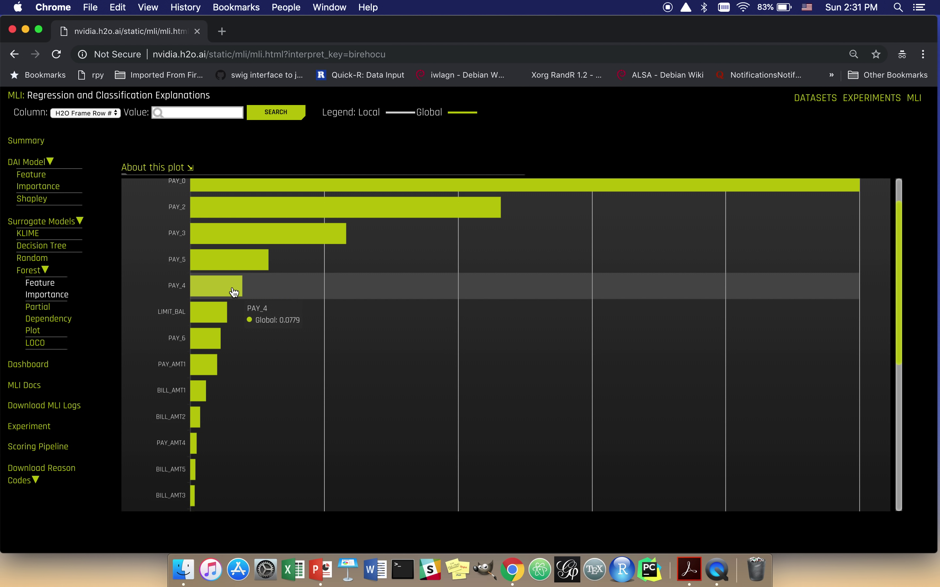
{"action": "scroll", "coordinate": [210, 327], "scroll_direction": "down", "scroll_amount": 3}
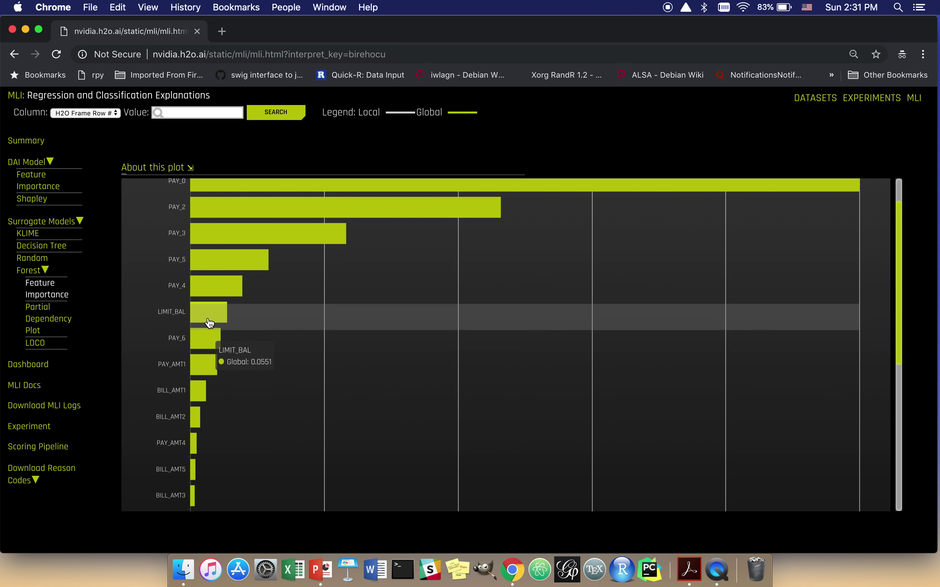
{"action": "scroll", "coordinate": [210, 320], "scroll_direction": "down", "scroll_amount": 12}
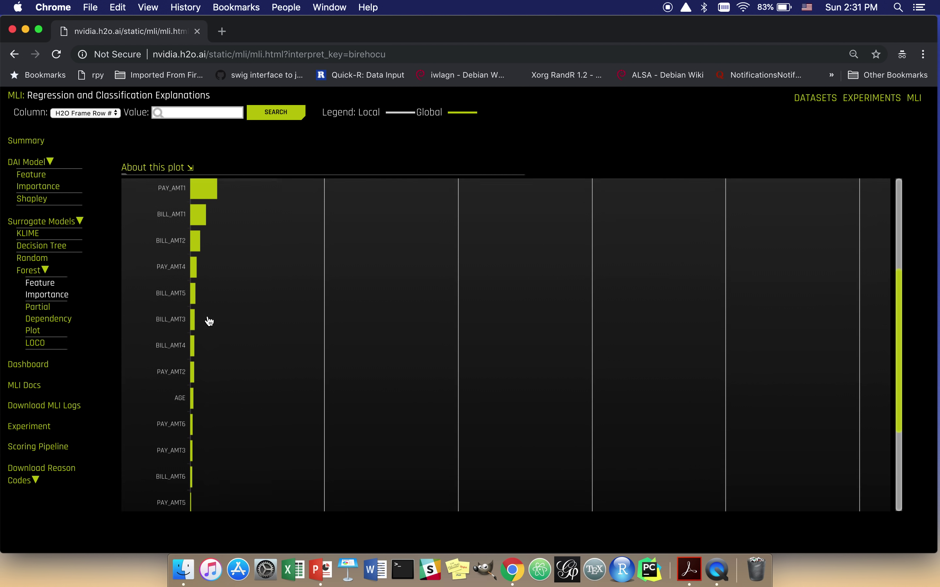
{"action": "scroll", "coordinate": [209, 321], "scroll_direction": "up", "scroll_amount": 15}
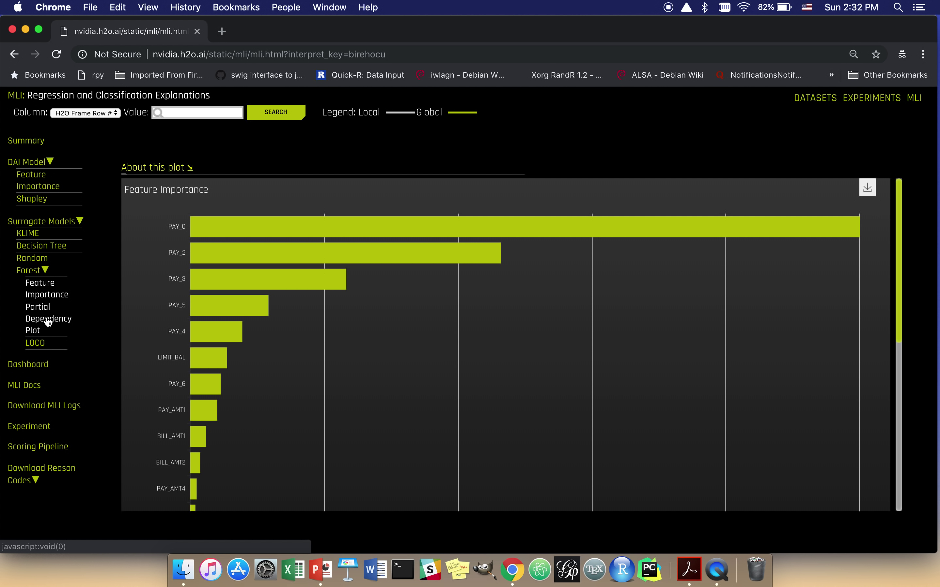
{"action": "mouse_move", "coordinate": [219, 228]}
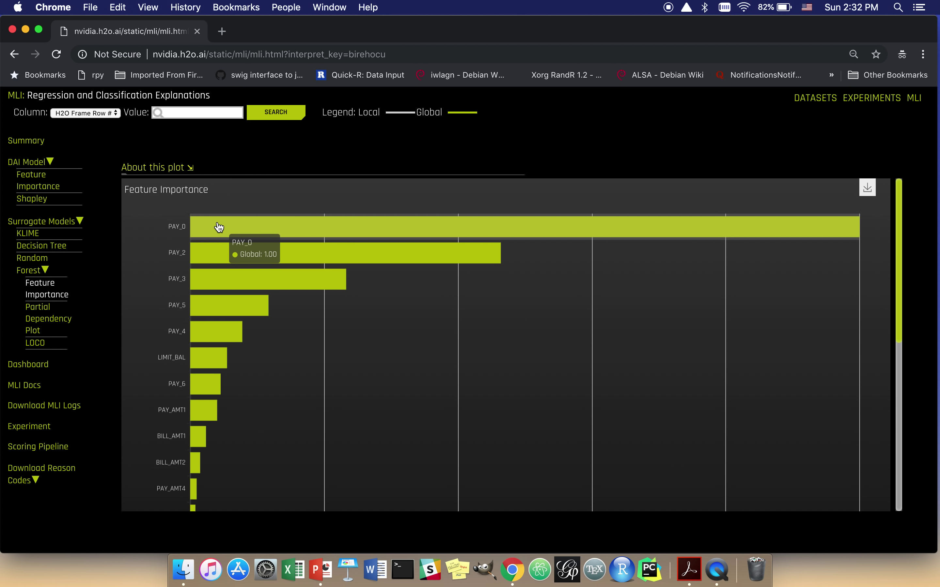
{"action": "mouse_move", "coordinate": [214, 259]}
{"action": "mouse_move", "coordinate": [209, 370]}
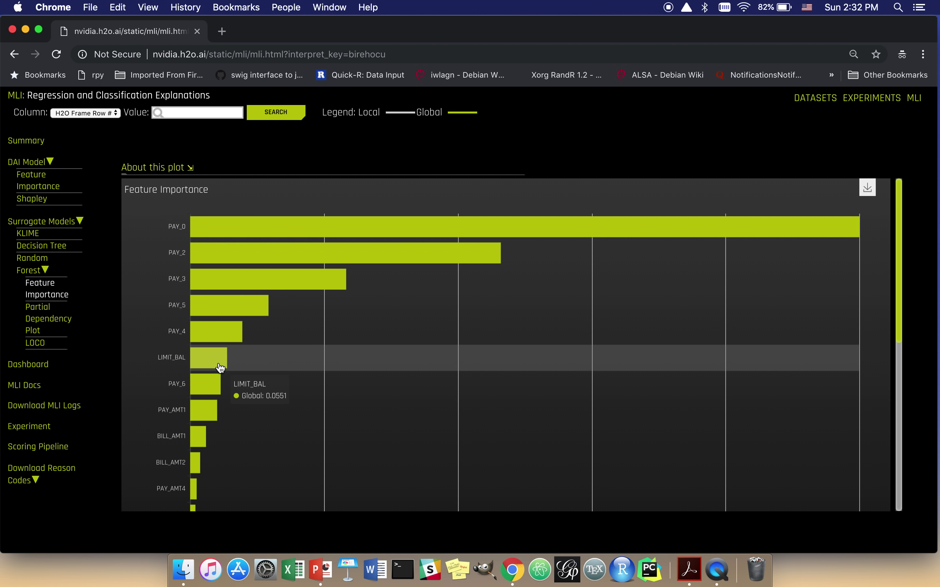
Go back to the Shapley plot and examine the features with the largest negative global contributions, from 26_InteractionAdd:PAY_0:PAY_2 to 12_PAY_3
{"action": "left_click", "coordinate": [30, 204]}
{"action": "scroll", "coordinate": [314, 258], "scroll_direction": "down", "scroll_amount": 5}
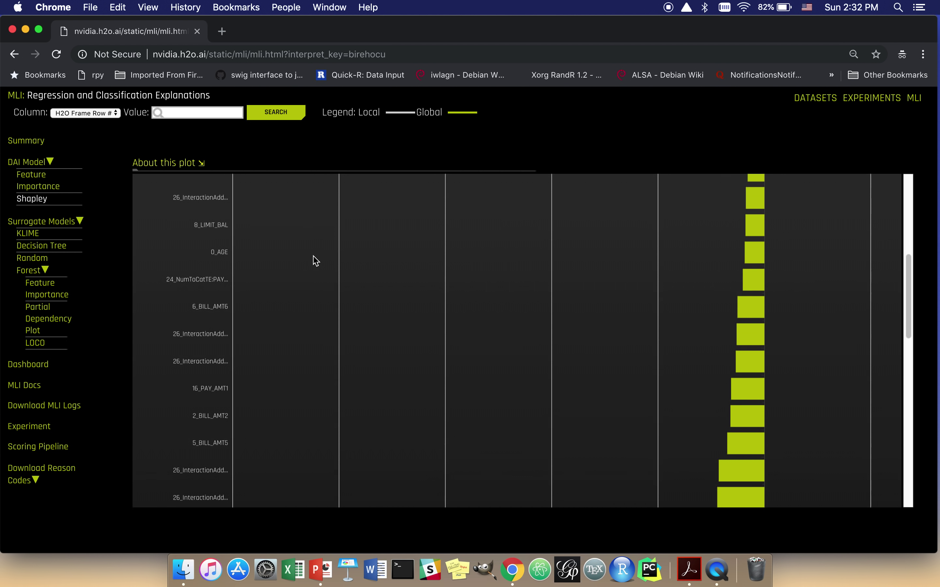
{"action": "scroll", "coordinate": [315, 260], "scroll_direction": "down", "scroll_amount": 5}
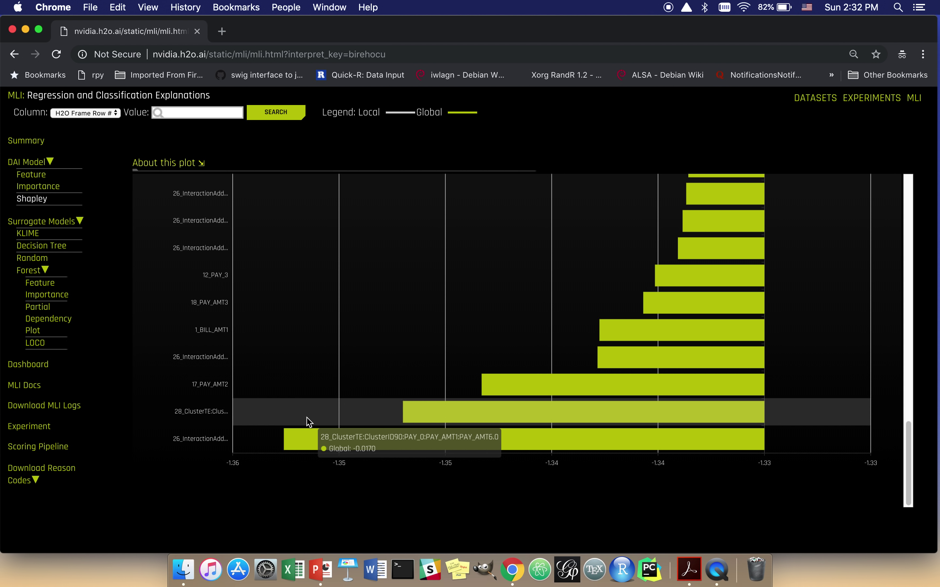
{"action": "mouse_move", "coordinate": [305, 439]}
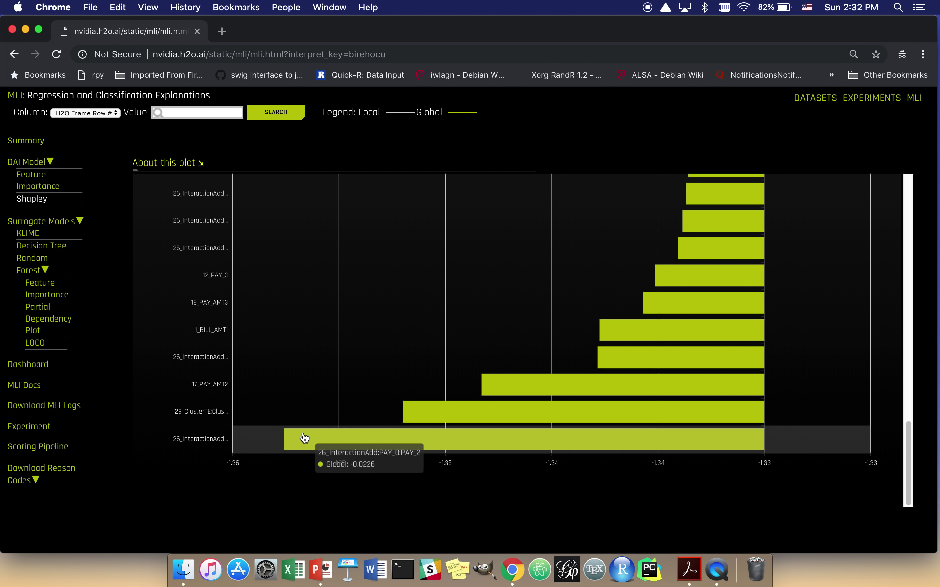
{"action": "mouse_move", "coordinate": [301, 412]}
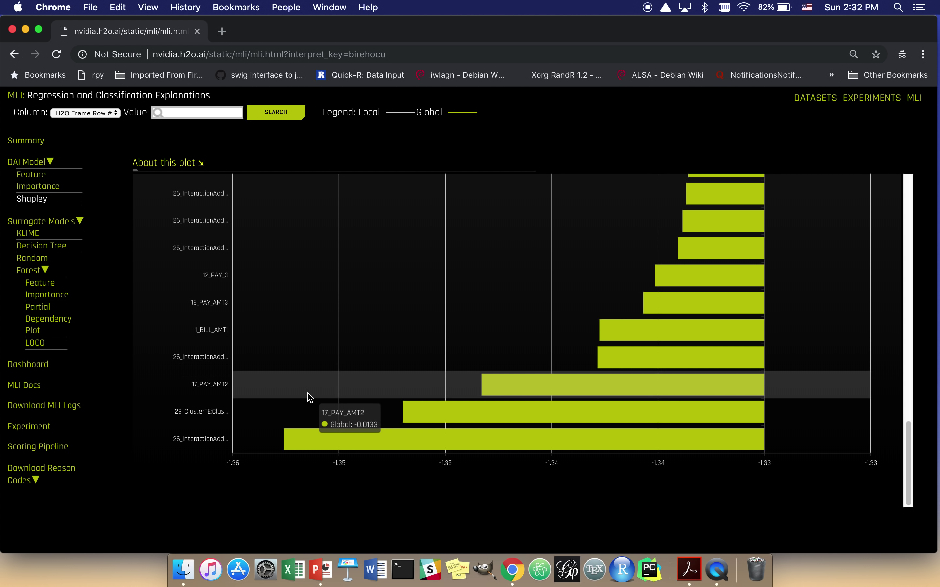
{"action": "mouse_move", "coordinate": [357, 361]}
{"action": "mouse_move", "coordinate": [377, 328]}
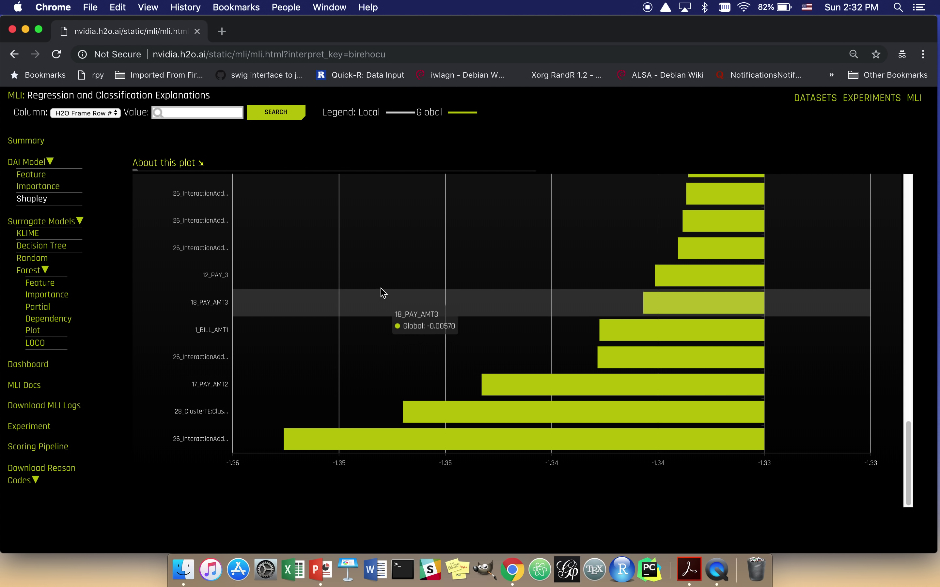
{"action": "scroll", "coordinate": [382, 290], "scroll_direction": "up", "scroll_amount": 2}
{"action": "scroll", "coordinate": [382, 289], "scroll_direction": "up", "scroll_amount": 1}
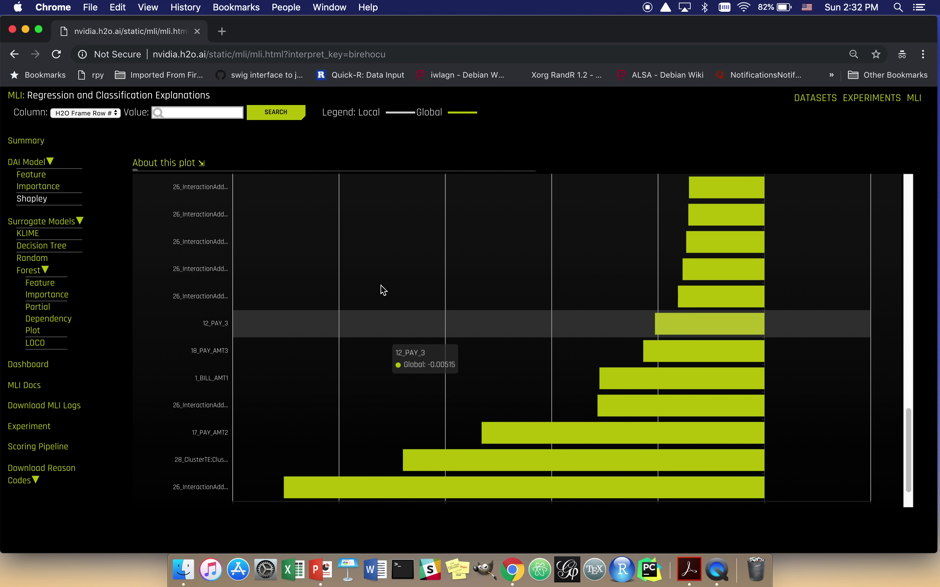
Review the Shapley plot's features from the positive contributor to 26_InteractionAdd:PAY_0:PAY_2, and compare them with the surrogate random forest's Feature Importance plot
{"action": "mouse_move", "coordinate": [382, 287]}
{"action": "scroll", "coordinate": [381, 288], "scroll_direction": "up", "scroll_amount": 10}
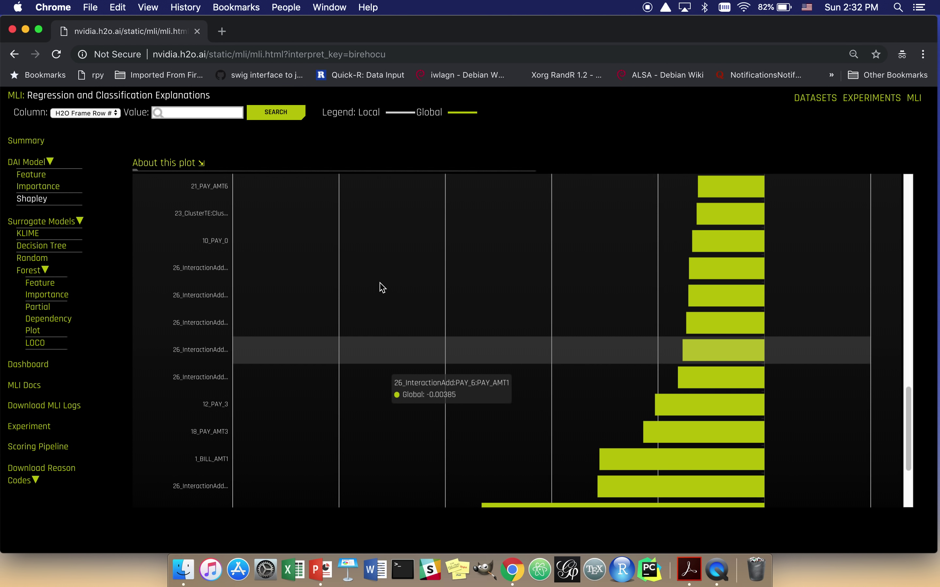
{"action": "scroll", "coordinate": [382, 288], "scroll_direction": "up", "scroll_amount": 10}
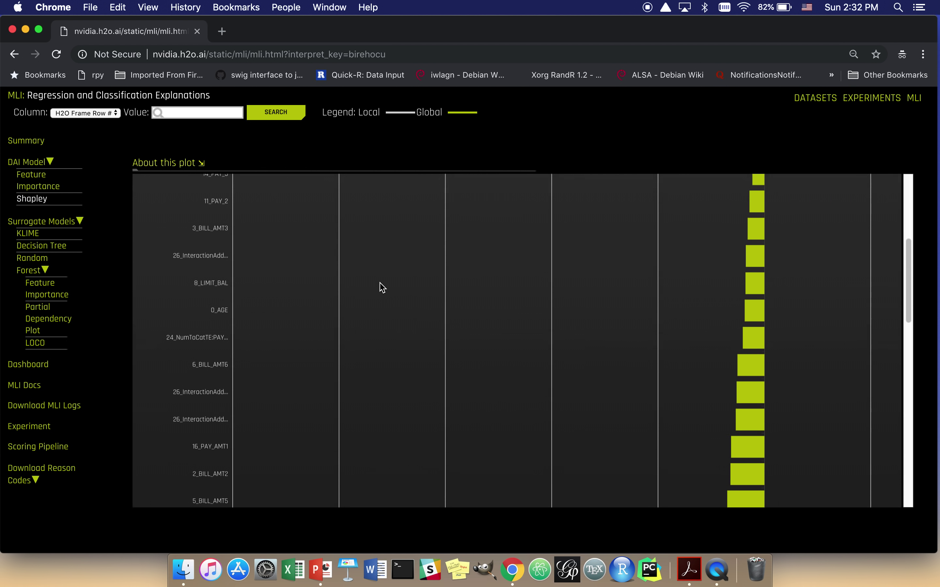
{"action": "scroll", "coordinate": [382, 288], "scroll_direction": "up", "scroll_amount": 5}
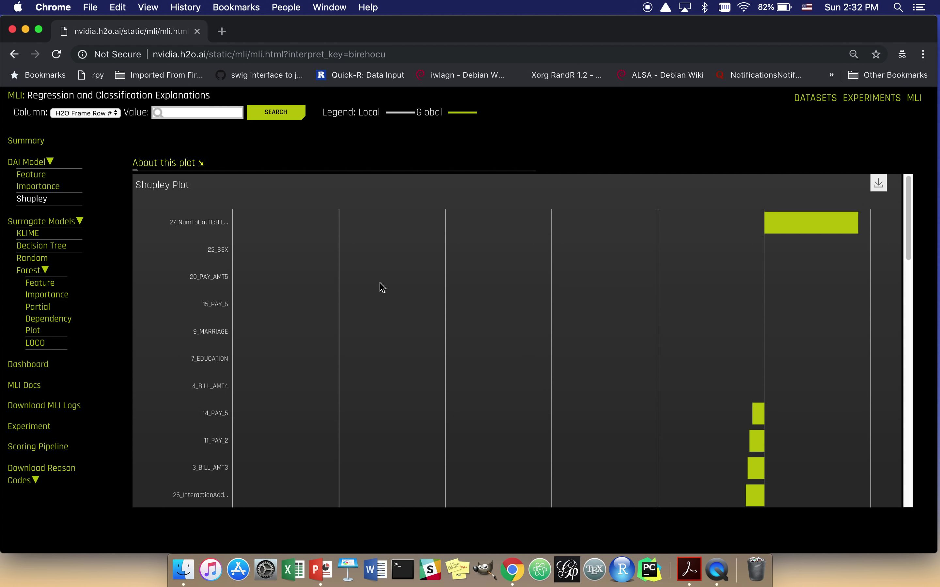
{"action": "mouse_move", "coordinate": [351, 215]}
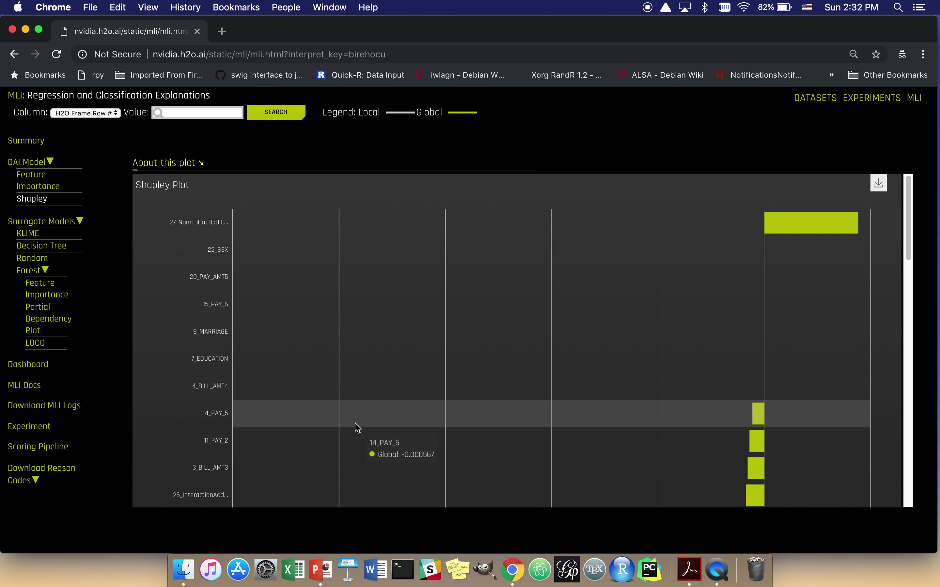
{"action": "scroll", "coordinate": [358, 428], "scroll_direction": "down", "scroll_amount": 5}
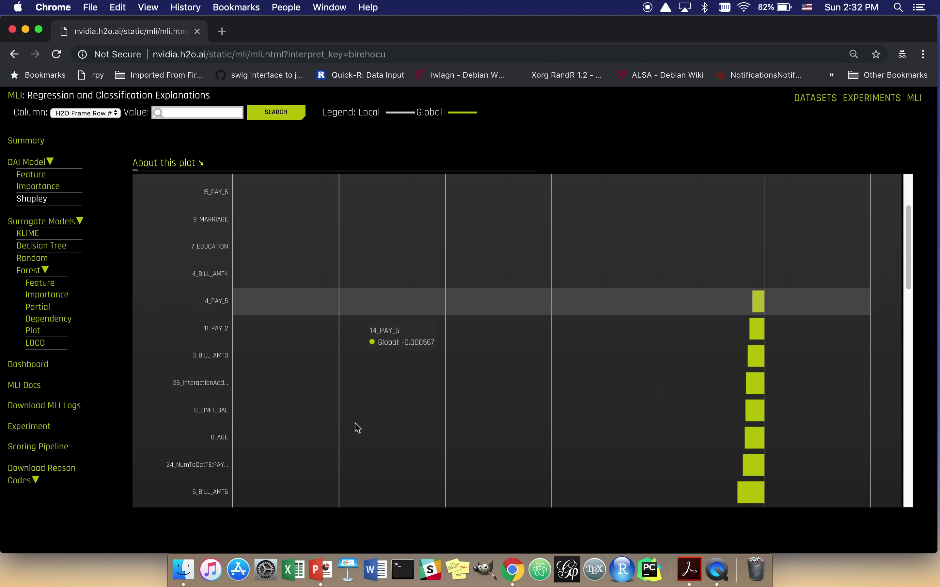
{"action": "scroll", "coordinate": [262, 306], "scroll_direction": "down", "scroll_amount": 10}
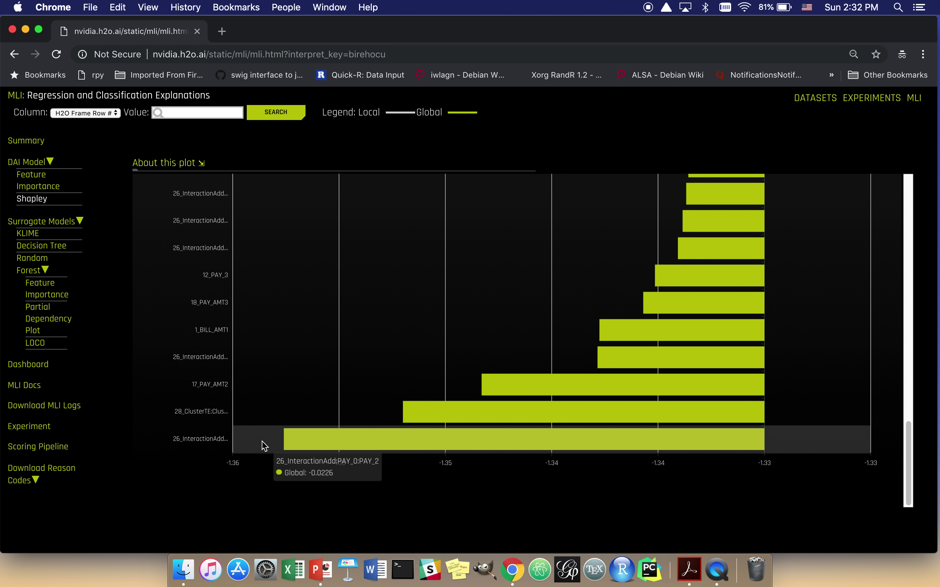
{"action": "left_click", "coordinate": [48, 297]}
{"action": "mouse_move", "coordinate": [254, 249]}
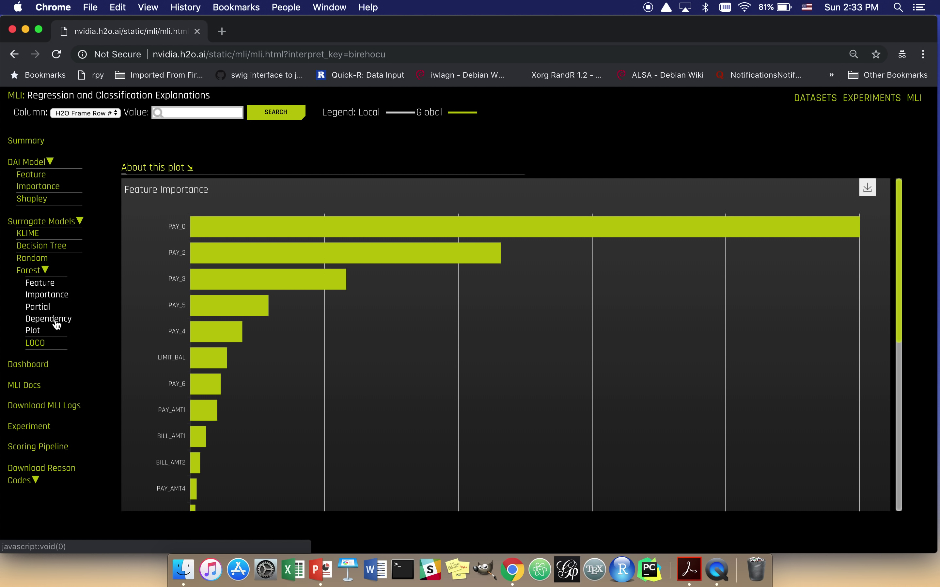
Open the surrogate random forest's partial dependence plot for PAY_0 and compare the scores across the payment status values
{"action": "left_click", "coordinate": [35, 324]}
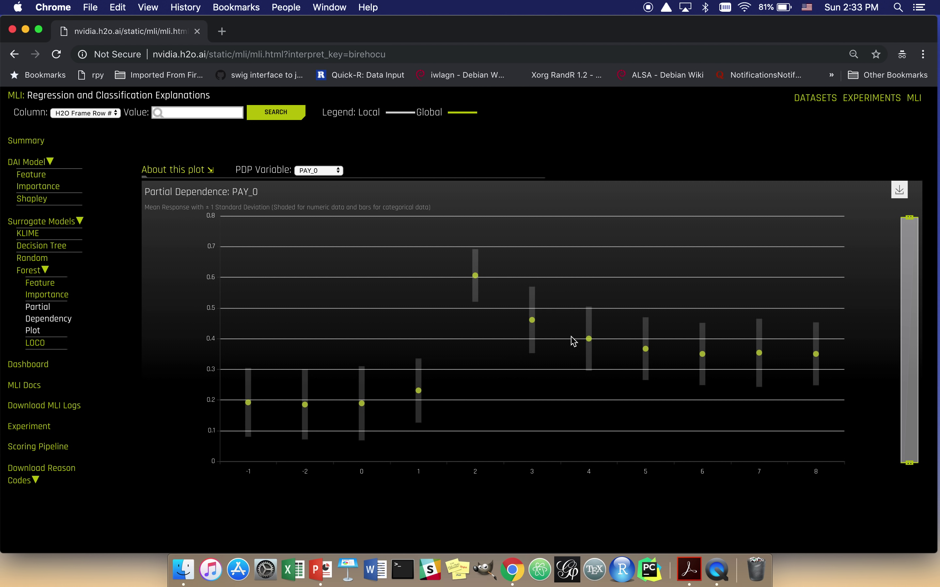
{"action": "mouse_move", "coordinate": [816, 355]}
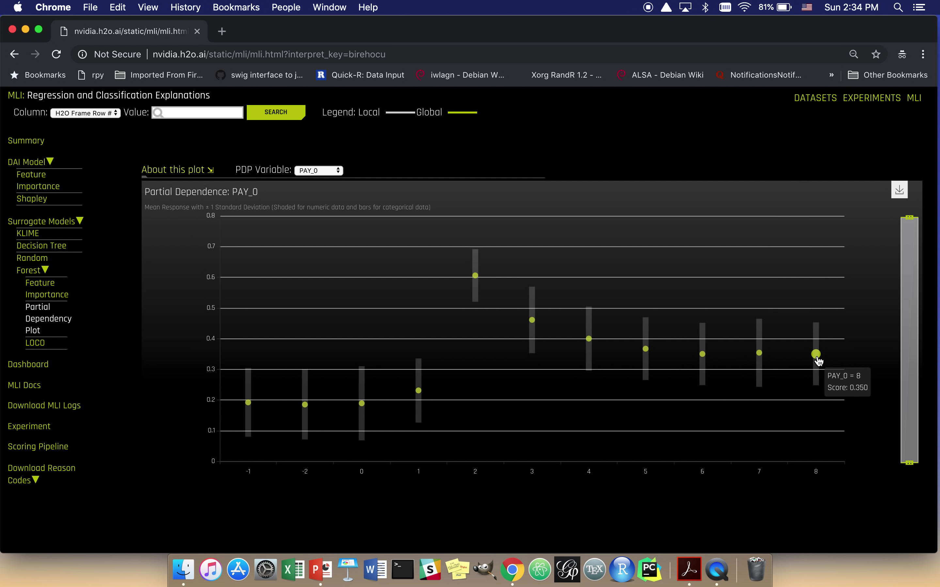
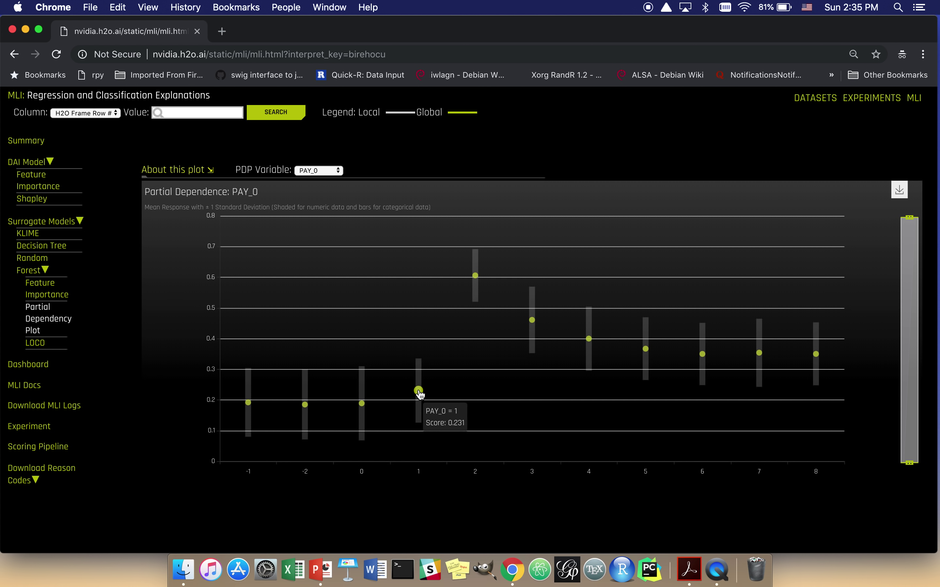
{"action": "mouse_move", "coordinate": [532, 320]}
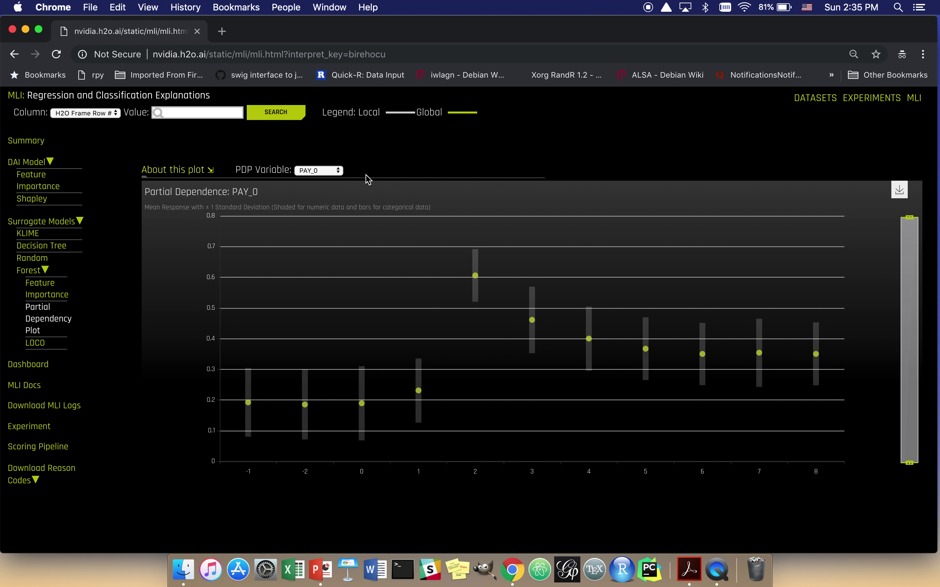
Switch the partial dependence variable to PAY_2 and compare the scores at values 1 and 2
{"action": "left_click", "coordinate": [334, 172]}
{"action": "left_click", "coordinate": [331, 179]}
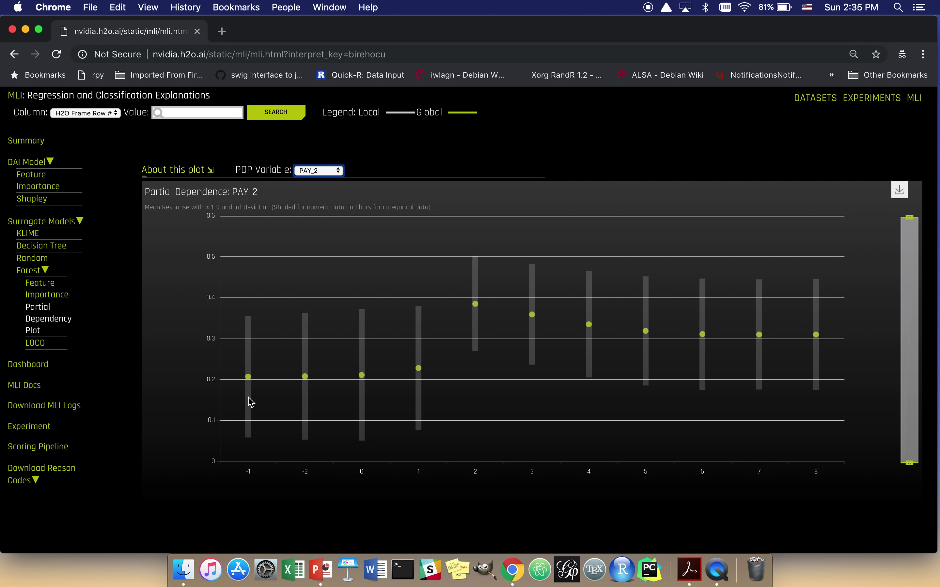
{"action": "mouse_move", "coordinate": [429, 368]}
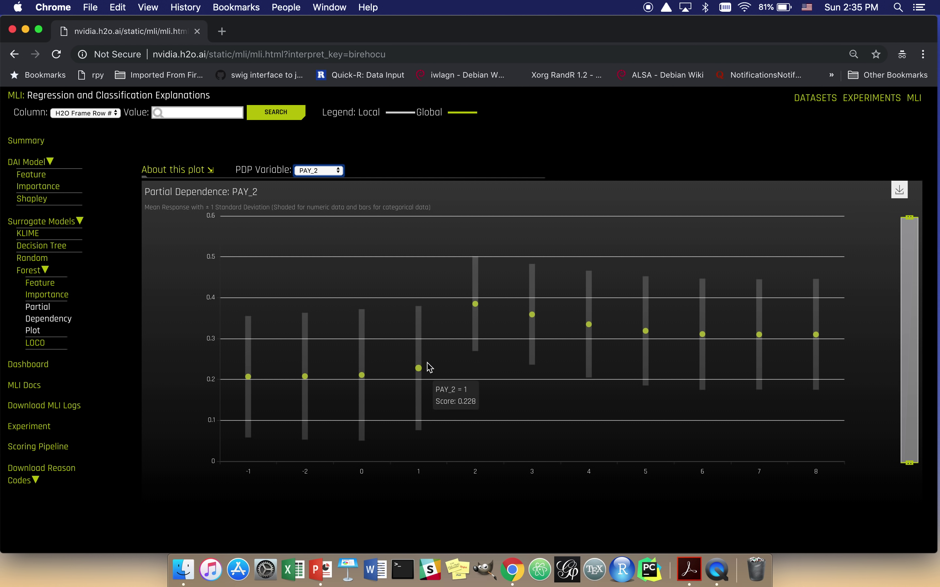
{"action": "mouse_move", "coordinate": [475, 305]}
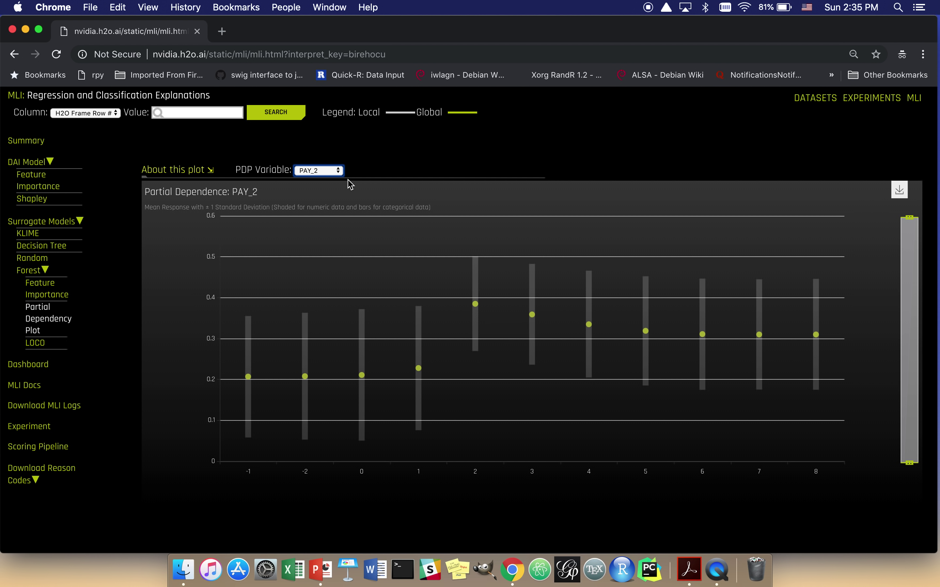
Switch the partial dependence variable to LIMIT_BAL and examine the score curve and standard deviation band from the lowest to the highest limit
{"action": "left_click", "coordinate": [339, 172]}
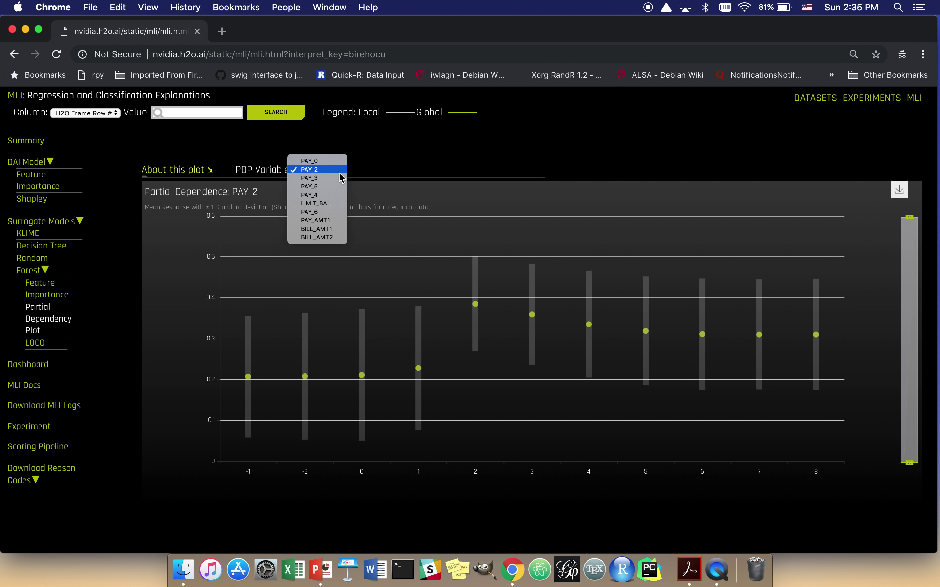
{"action": "left_click", "coordinate": [337, 205]}
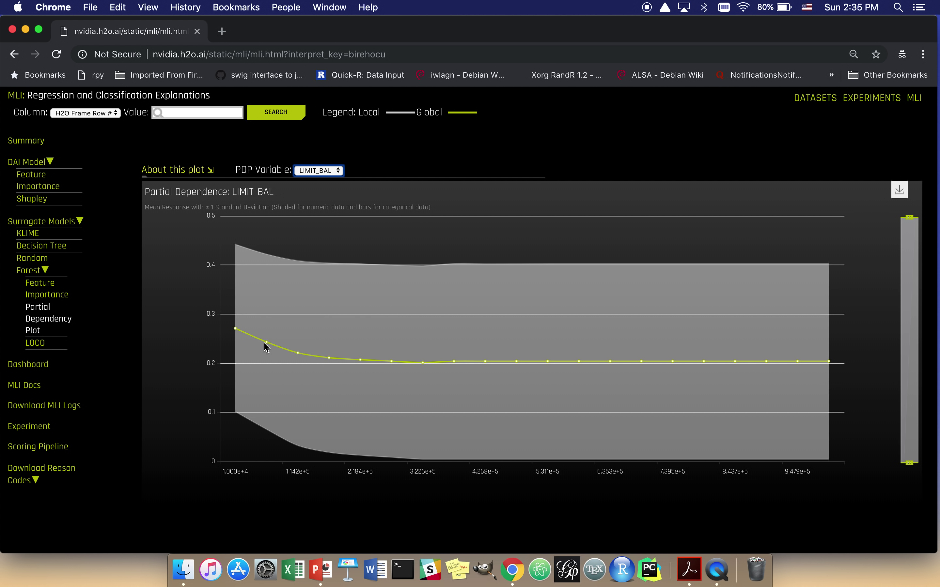
{"action": "mouse_move", "coordinate": [268, 346]}
{"action": "mouse_move", "coordinate": [236, 329]}
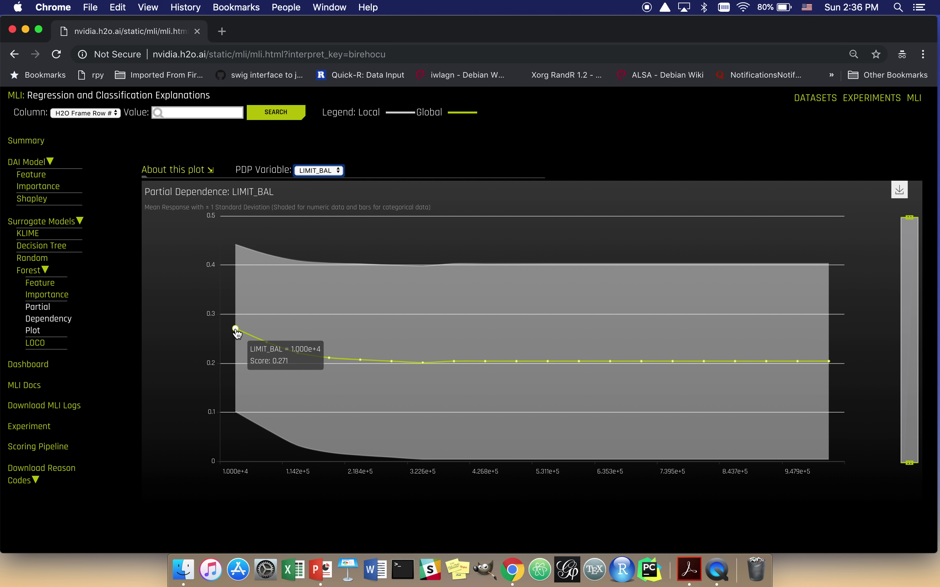
{"action": "mouse_move", "coordinate": [829, 363]}
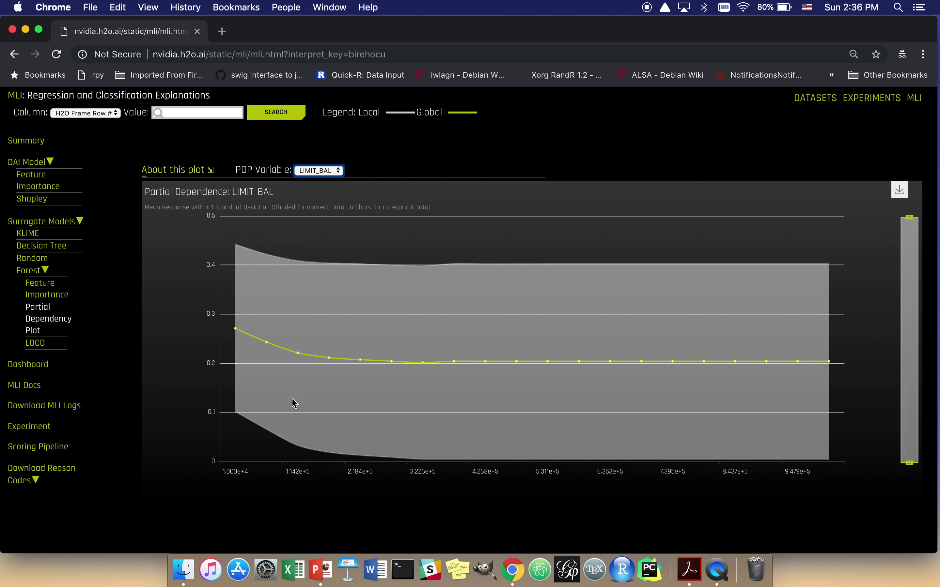
{"action": "mouse_move", "coordinate": [329, 384]}
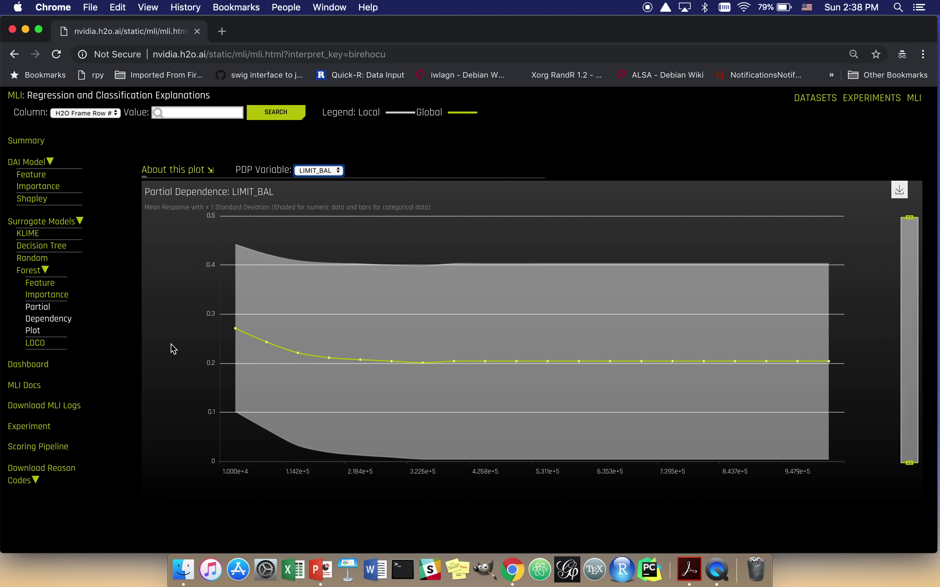
Check the training RMSE and R2 of the surrogate Decision Tree, and compare the tree with the Shapley plot
{"action": "left_click", "coordinate": [47, 249]}
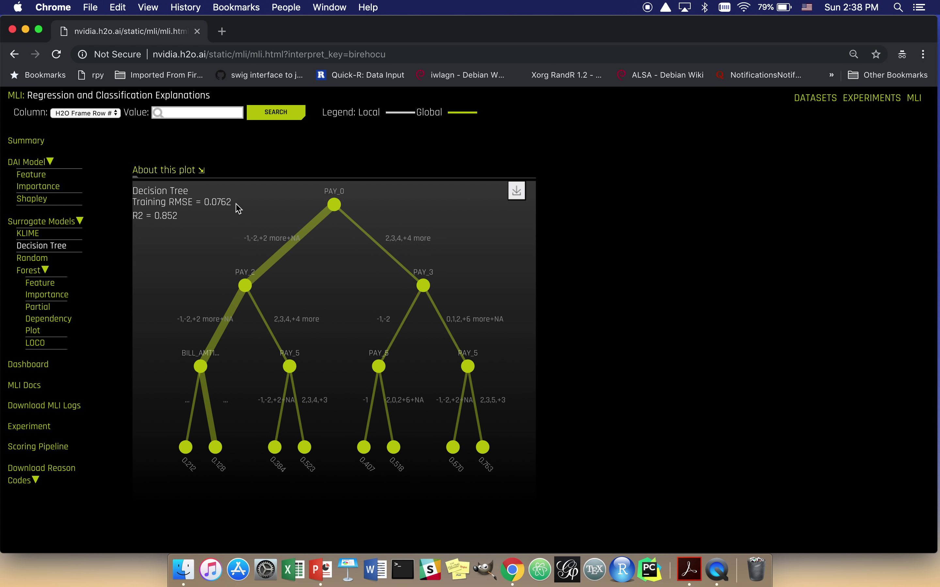
{"action": "left_click_drag", "start_coordinate": [200, 201], "coordinate": [233, 203]}
{"action": "left_click", "coordinate": [207, 215]}
{"action": "left_click", "coordinate": [43, 206]}
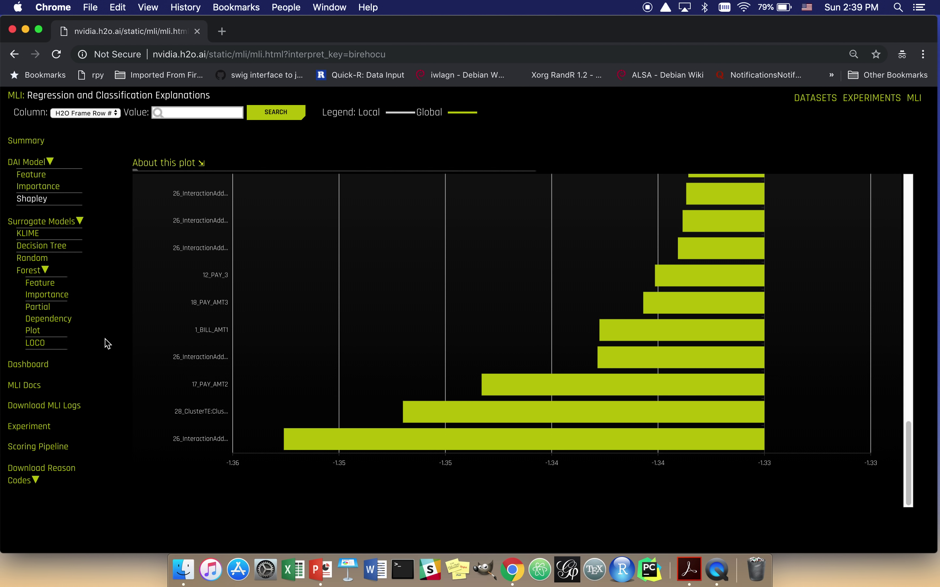
{"action": "left_click", "coordinate": [41, 251]}
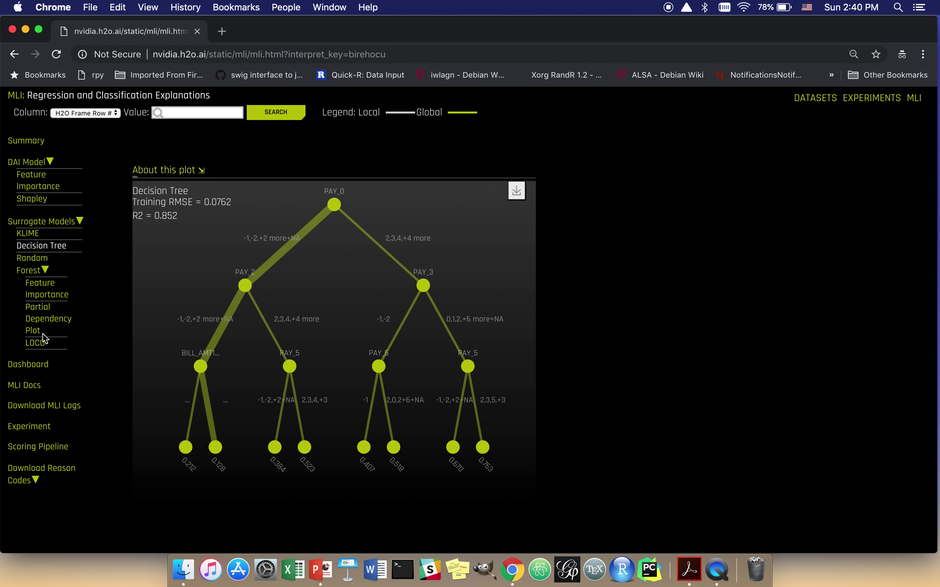
Show the partial dependence of PAY_0 again and compare it with the PAY_0 split in the surrogate decision tree
{"action": "left_click", "coordinate": [39, 323]}
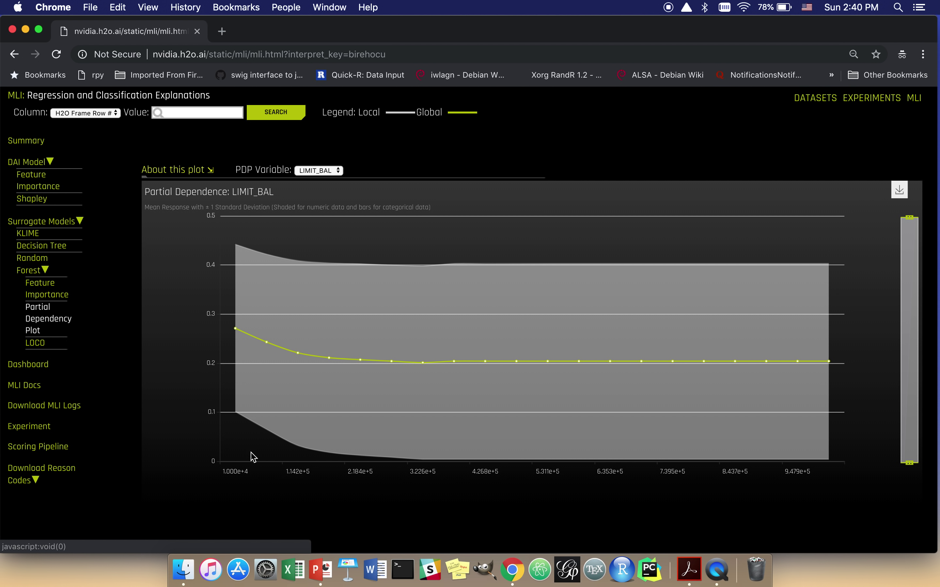
{"action": "left_click", "coordinate": [306, 171]}
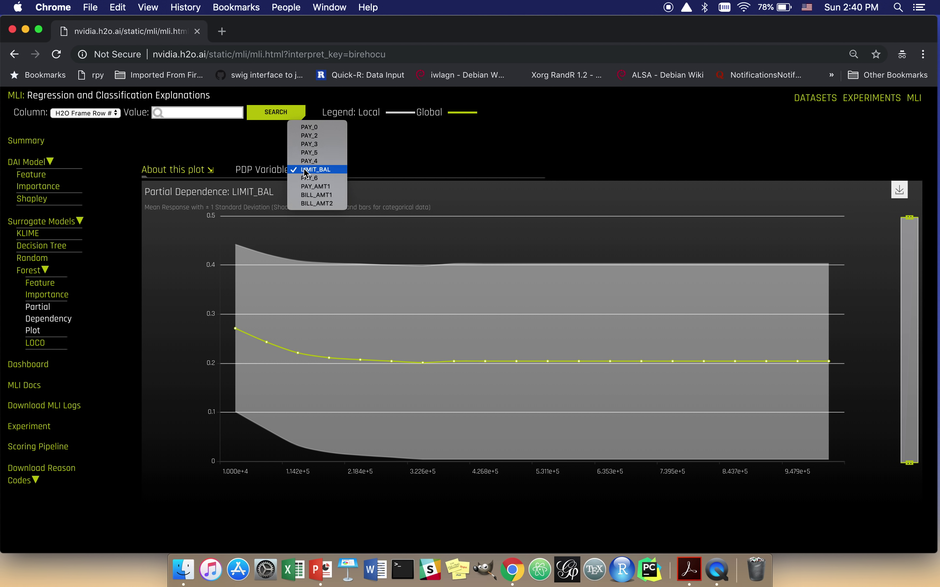
{"action": "left_click", "coordinate": [315, 129]}
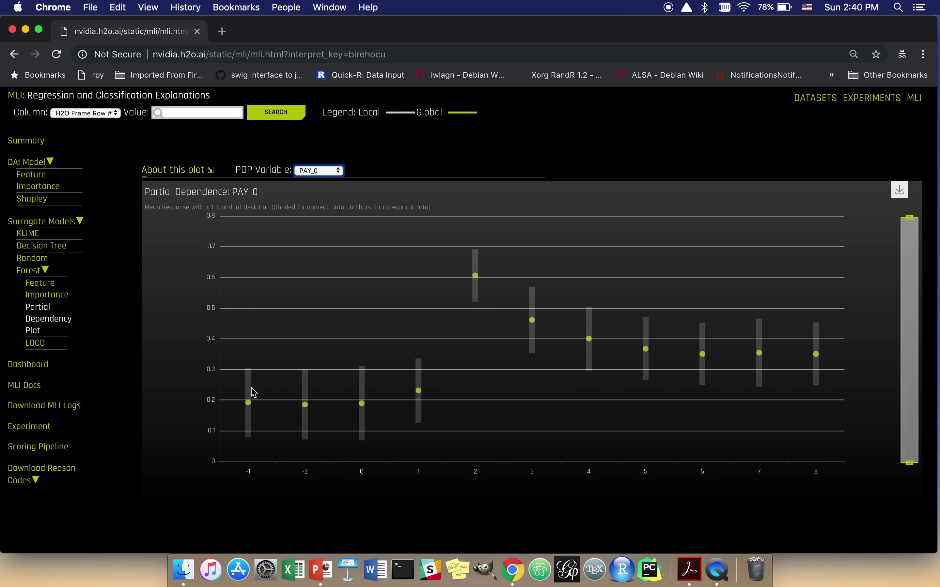
{"action": "mouse_move", "coordinate": [325, 417]}
{"action": "left_click", "coordinate": [49, 253]}
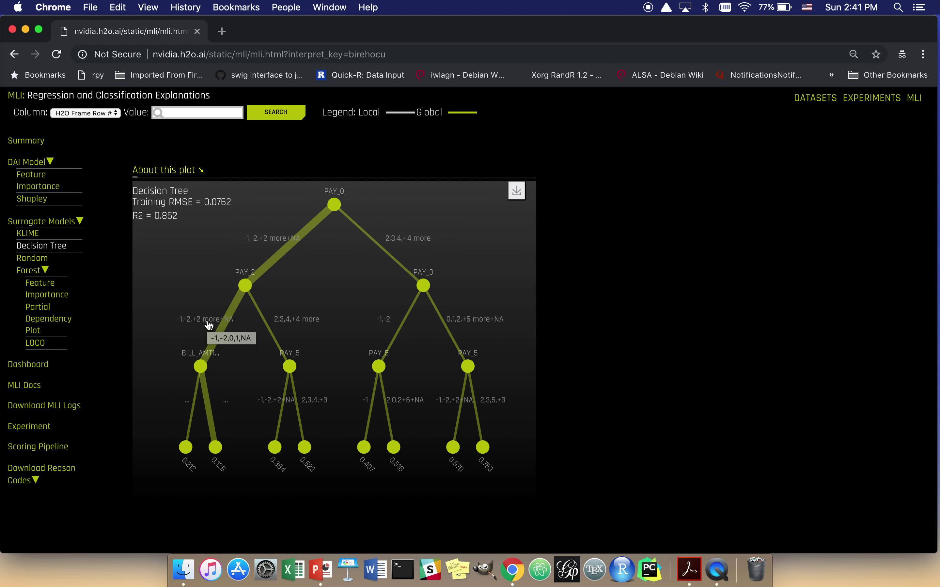
Show the partial dependence of PAY_2 to compare it with the decision tree's PAY_2 split
{"action": "left_click", "coordinate": [43, 314]}
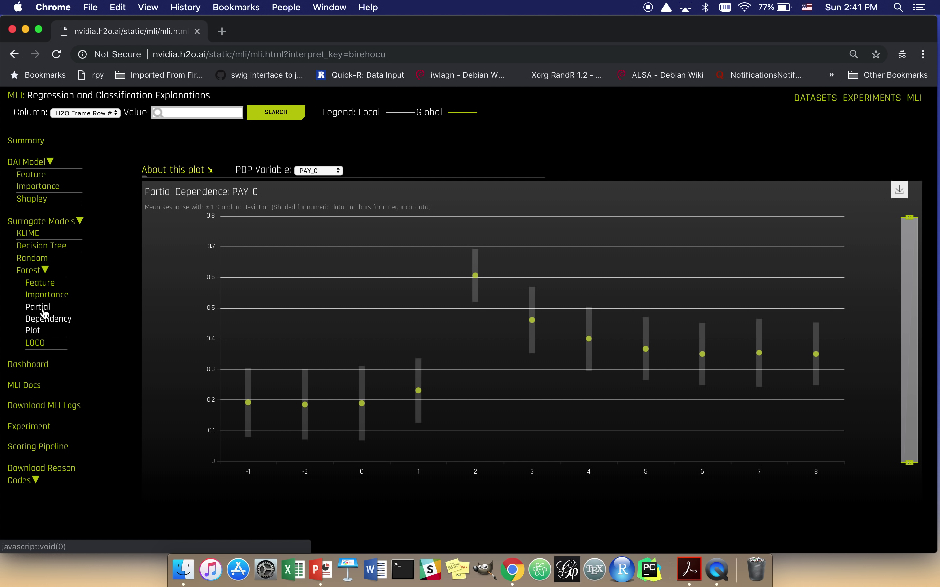
{"action": "left_click", "coordinate": [321, 171]}
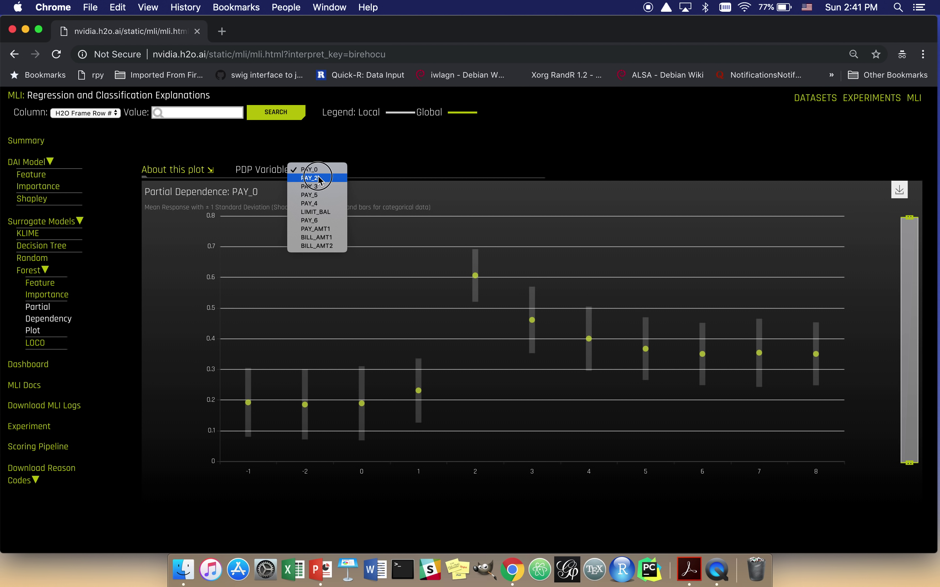
{"action": "left_click", "coordinate": [319, 180]}
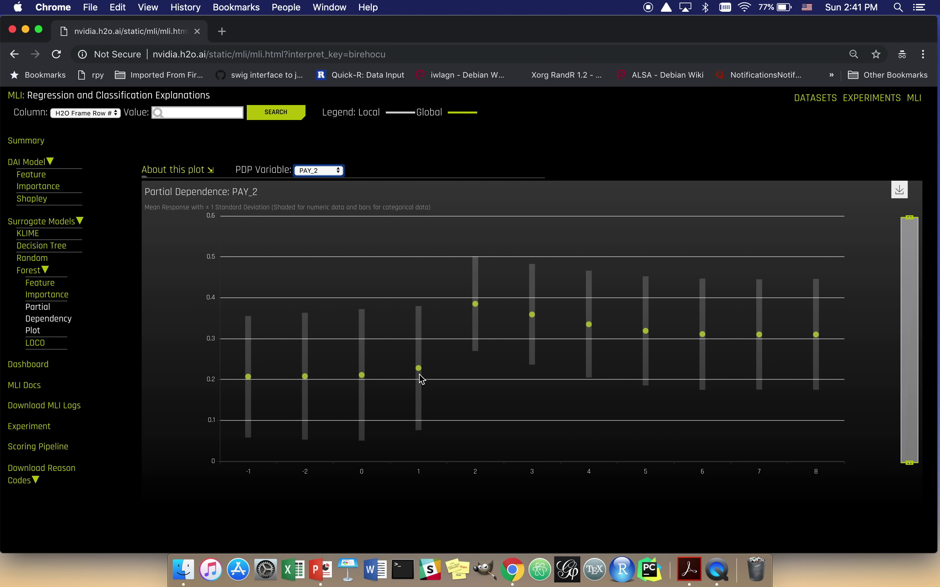
Return to the surrogate decision tree, inspect its split conditions down to the leaf probabilities, and download the plot as a PNG image
{"action": "left_click", "coordinate": [37, 246]}
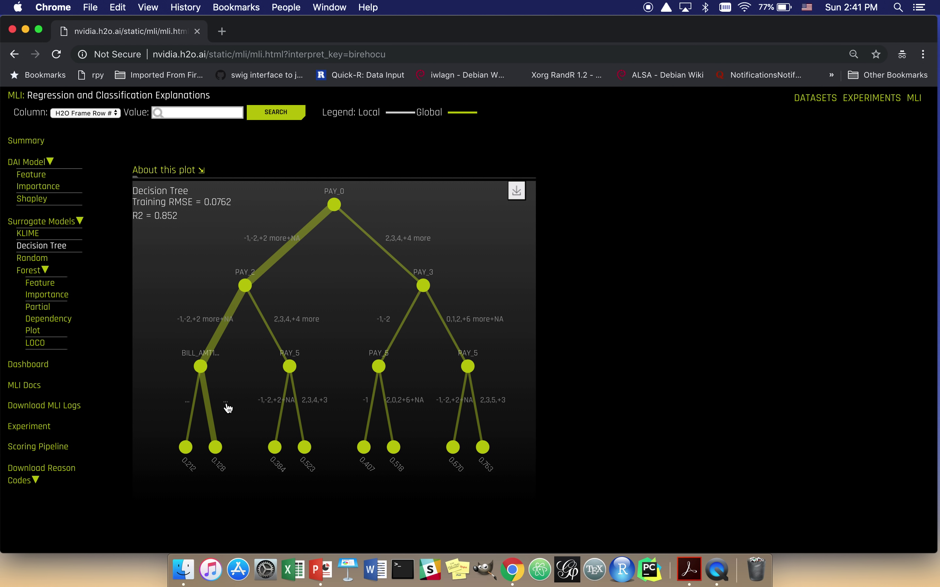
{"action": "mouse_move", "coordinate": [228, 407]}
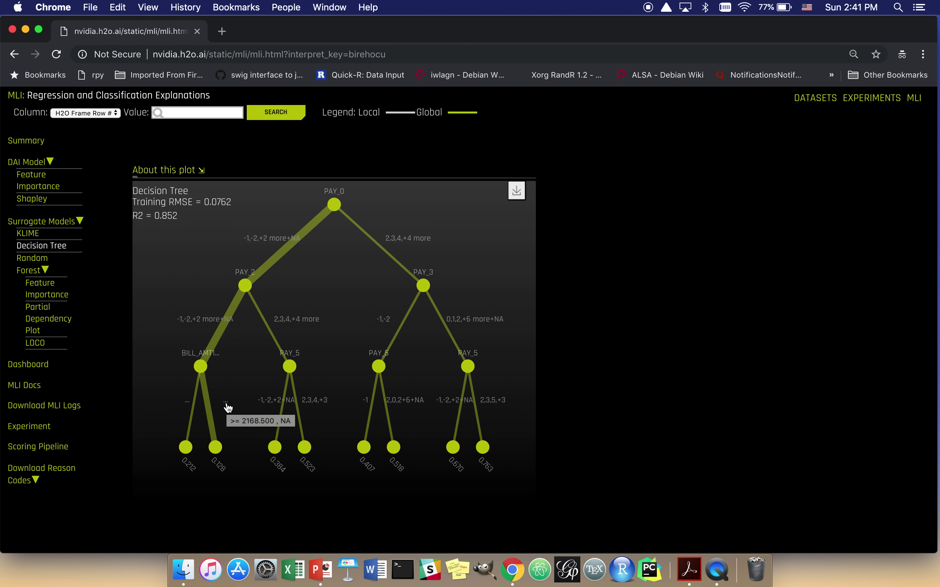
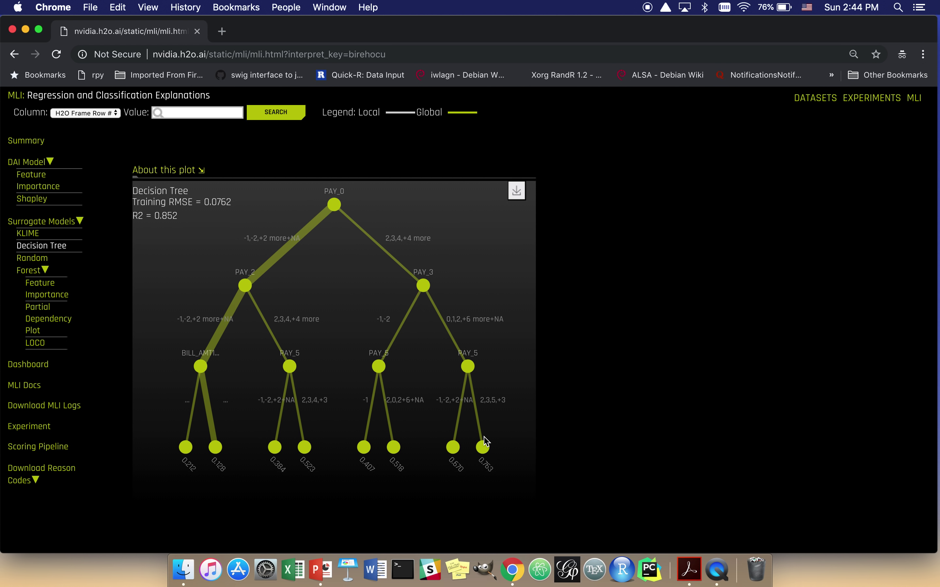
{"action": "left_click", "coordinate": [519, 198]}
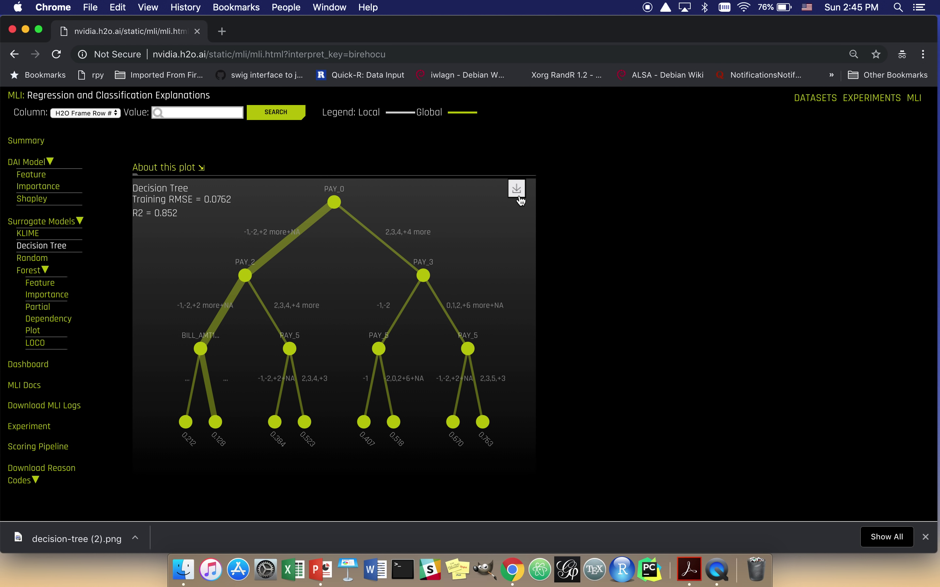
Show the global KLIME plot and hide its Actual Target, LIME Model Prediction and Model Prediction series
{"action": "left_click", "coordinate": [37, 235]}
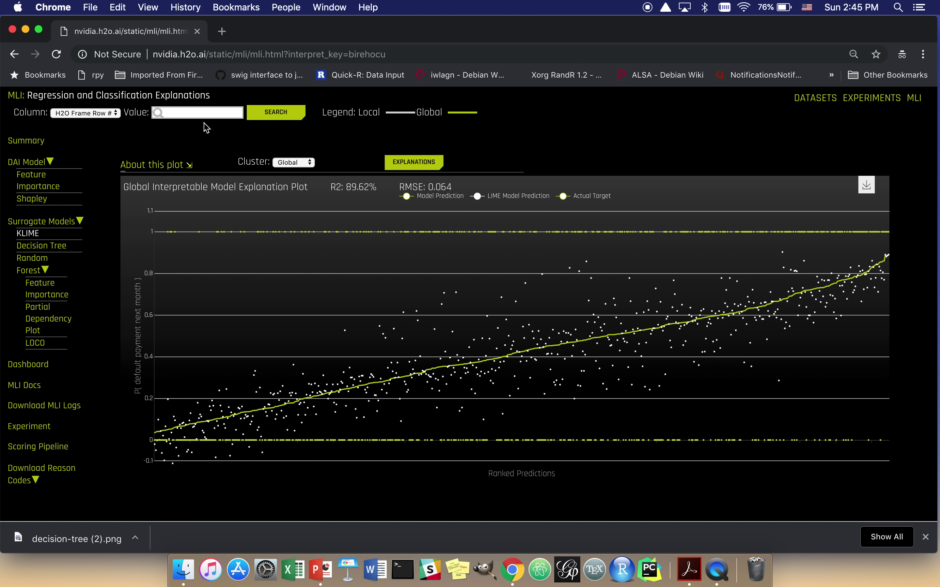
{"action": "left_click", "coordinate": [190, 112]}
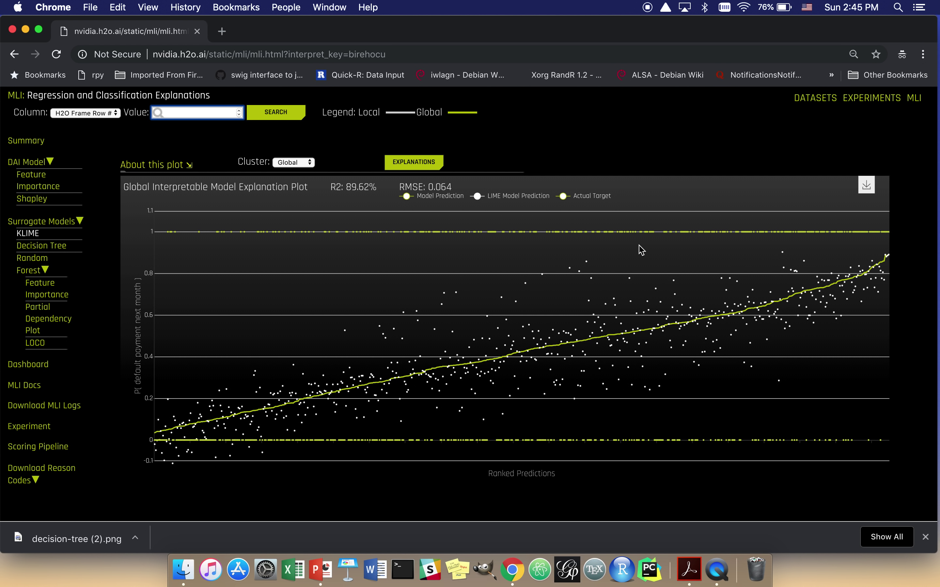
{"action": "left_click", "coordinate": [563, 197]}
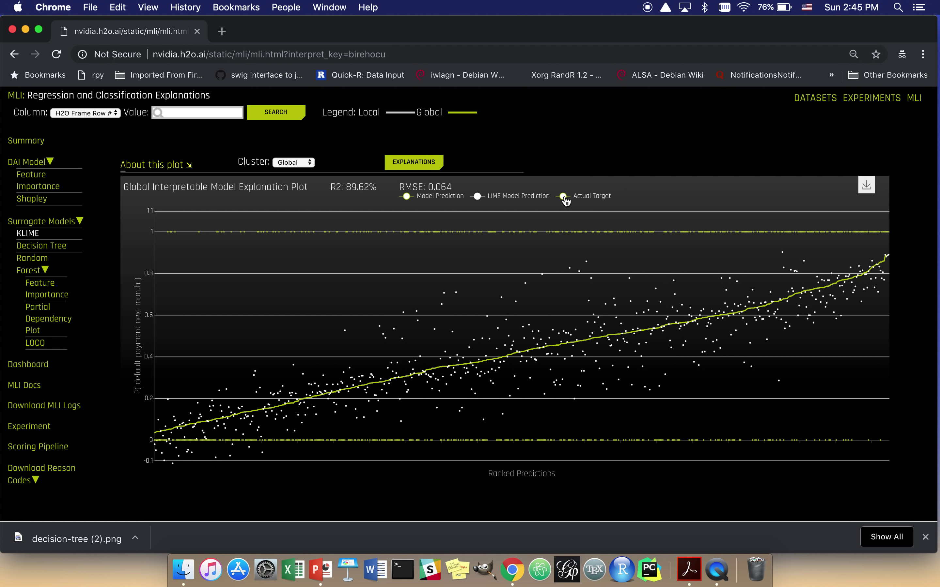
{"action": "left_click", "coordinate": [479, 197]}
{"action": "left_click", "coordinate": [407, 198]}
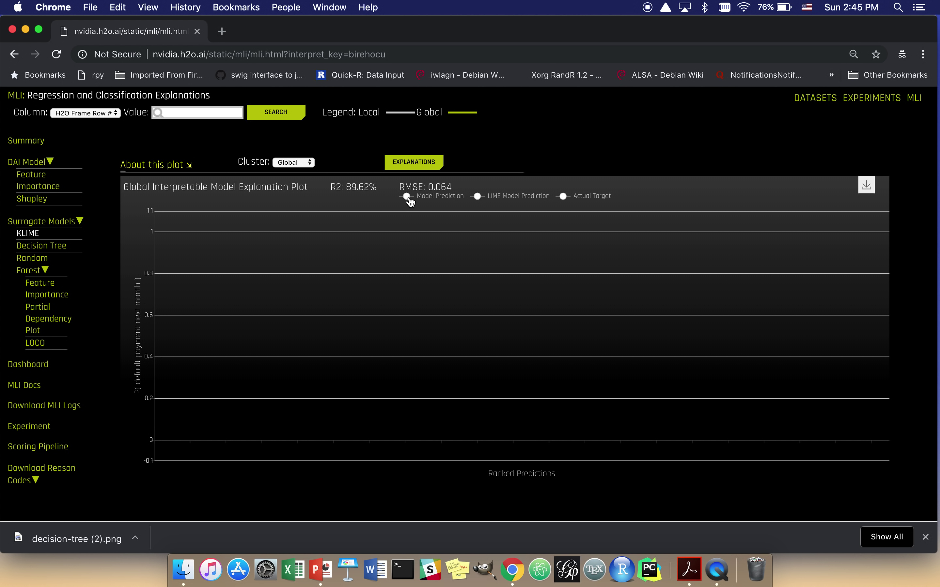
Bring back the Model Prediction, Actual Target and LIME Model Prediction series one at a time to examine each in the KLIME plot
{"action": "left_click", "coordinate": [407, 197]}
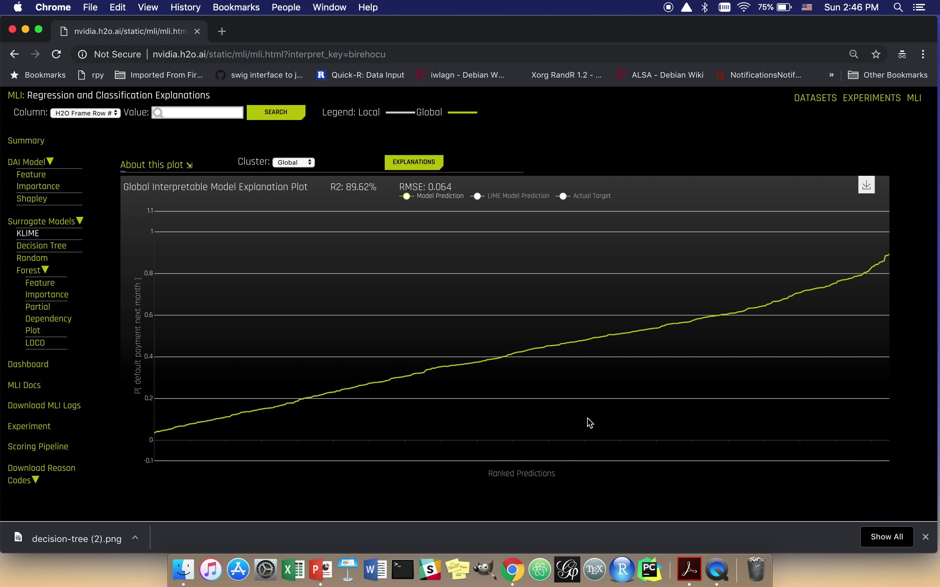
{"action": "left_click", "coordinate": [563, 197]}
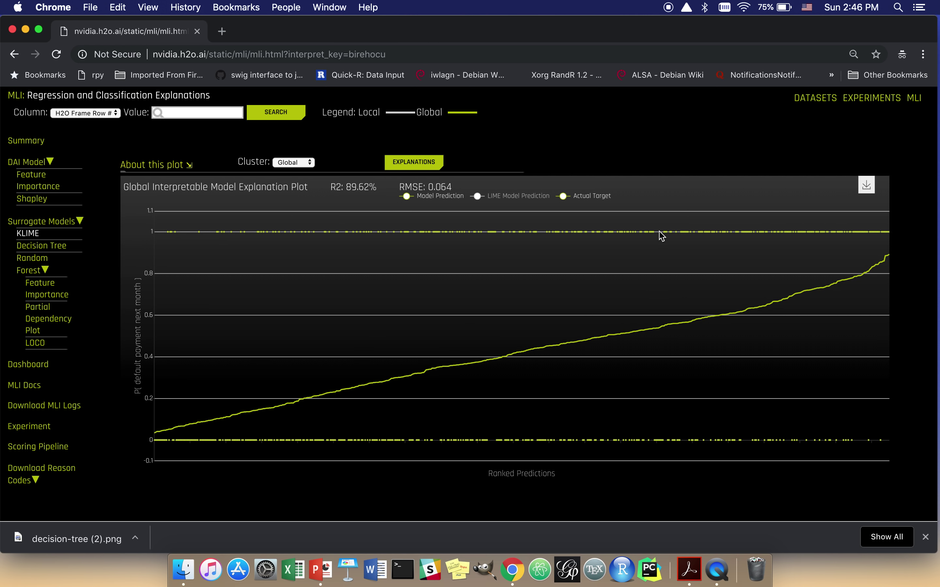
{"action": "mouse_move", "coordinate": [582, 232]}
{"action": "left_click", "coordinate": [479, 197]}
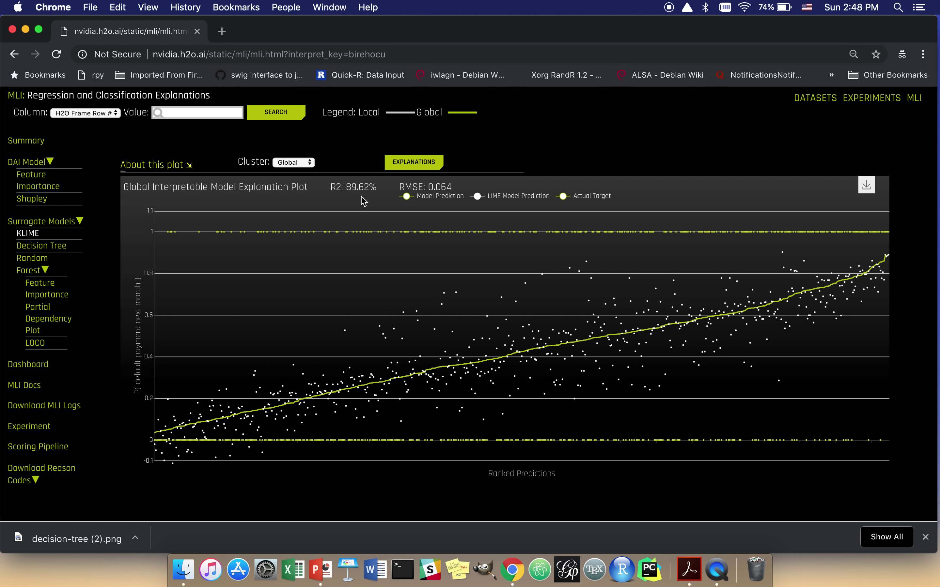
Check the reason codes of individual points in the global KLIME plot and select row 8177 for local explanation
{"action": "mouse_move", "coordinate": [751, 360]}
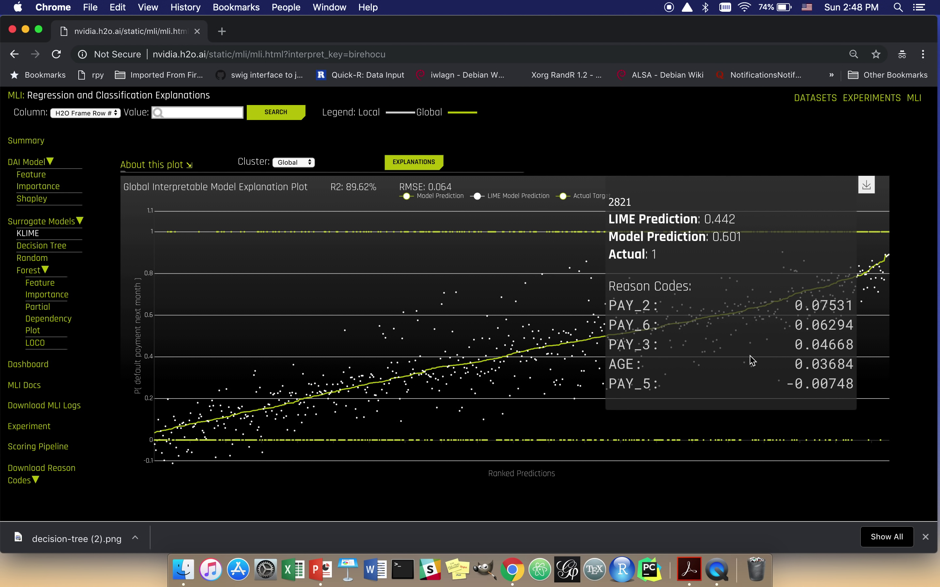
{"action": "mouse_move", "coordinate": [867, 259]}
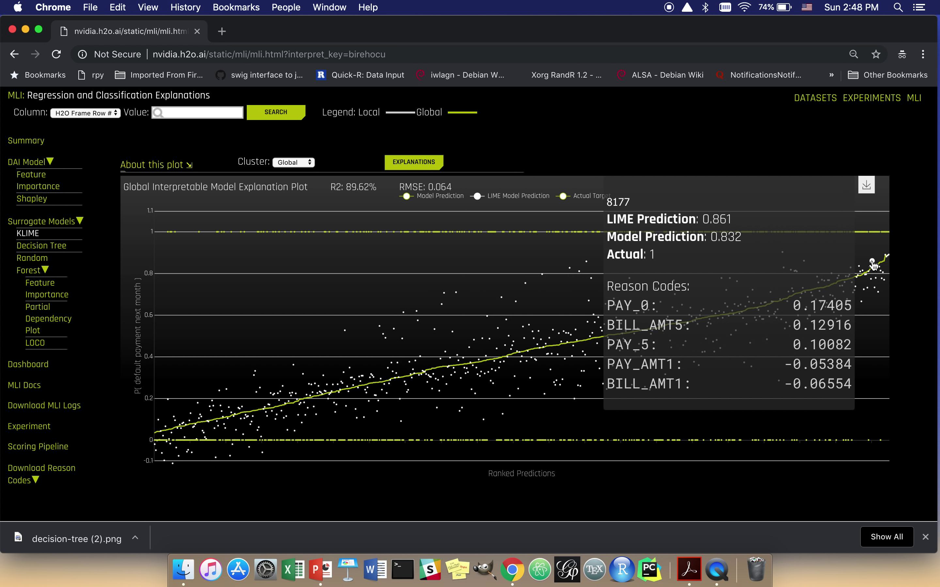
{"action": "left_click", "coordinate": [873, 266]}
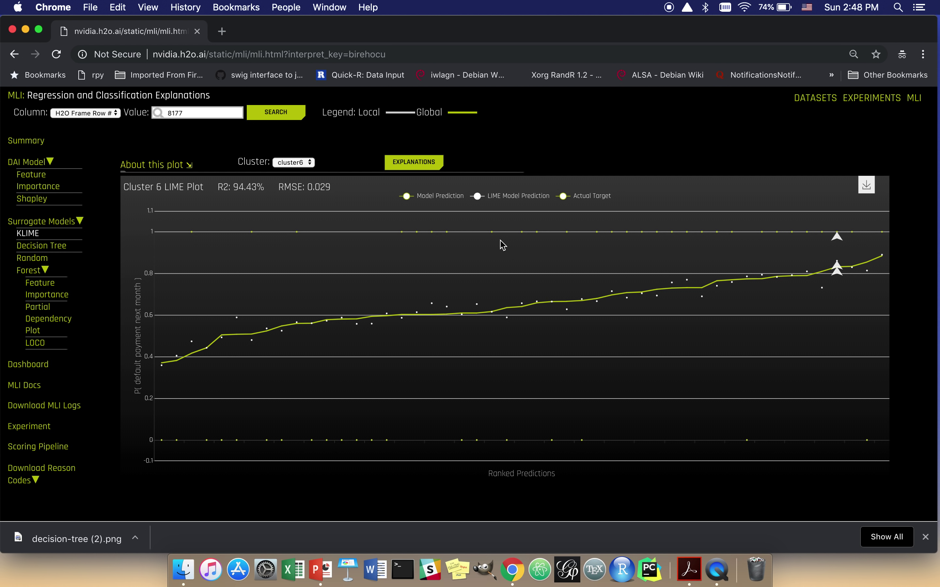
Show the Shapley plot for row 8177 and check its bias and the sum of bias and contributions
{"action": "left_click", "coordinate": [43, 201]}
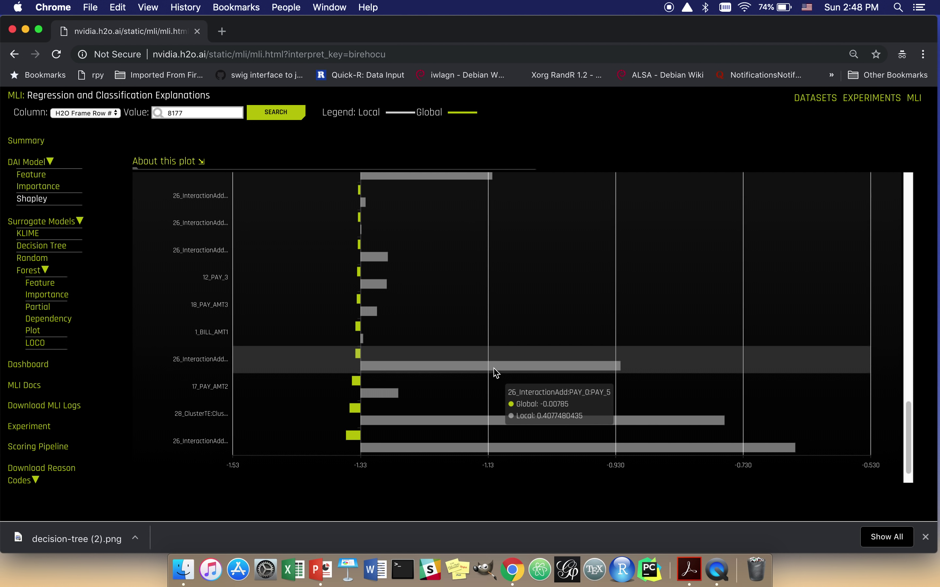
{"action": "scroll", "coordinate": [495, 373], "scroll_direction": "up", "scroll_amount": 5}
{"action": "scroll", "coordinate": [496, 373], "scroll_direction": "up", "scroll_amount": 10}
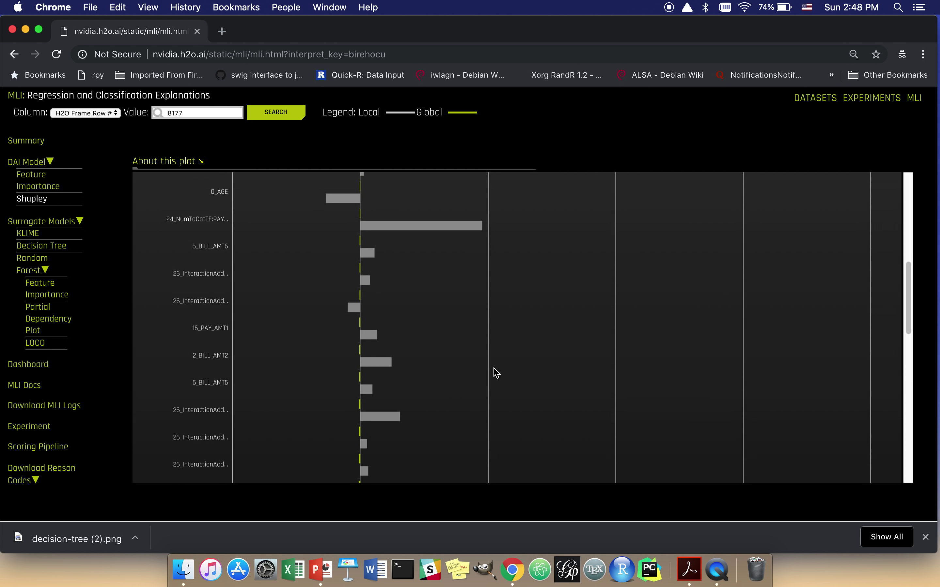
{"action": "scroll", "coordinate": [496, 373], "scroll_direction": "up", "scroll_amount": 2}
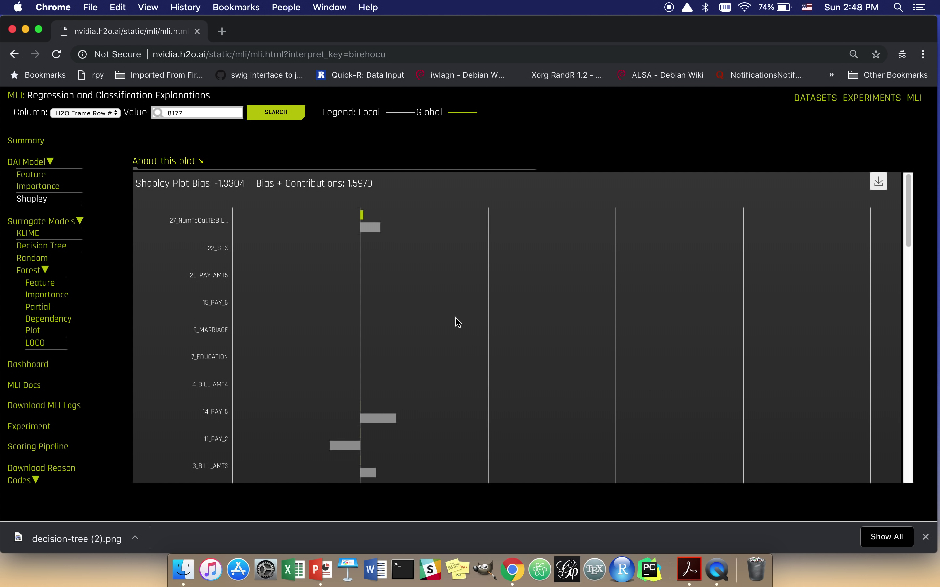
{"action": "mouse_move", "coordinate": [378, 227]}
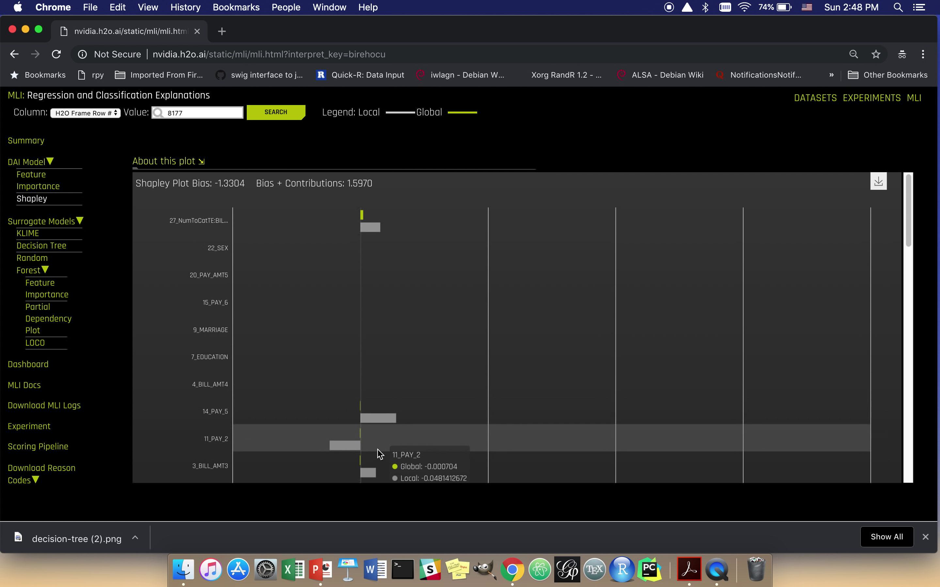
Examine row 8177's local Shapley contributions from PAY_5 and PAY_2 through PAY_4 and PAY_0 to the last interaction features
{"action": "scroll", "coordinate": [381, 422], "scroll_direction": "down", "scroll_amount": 2}
{"action": "scroll", "coordinate": [381, 423], "scroll_direction": "down", "scroll_amount": 1}
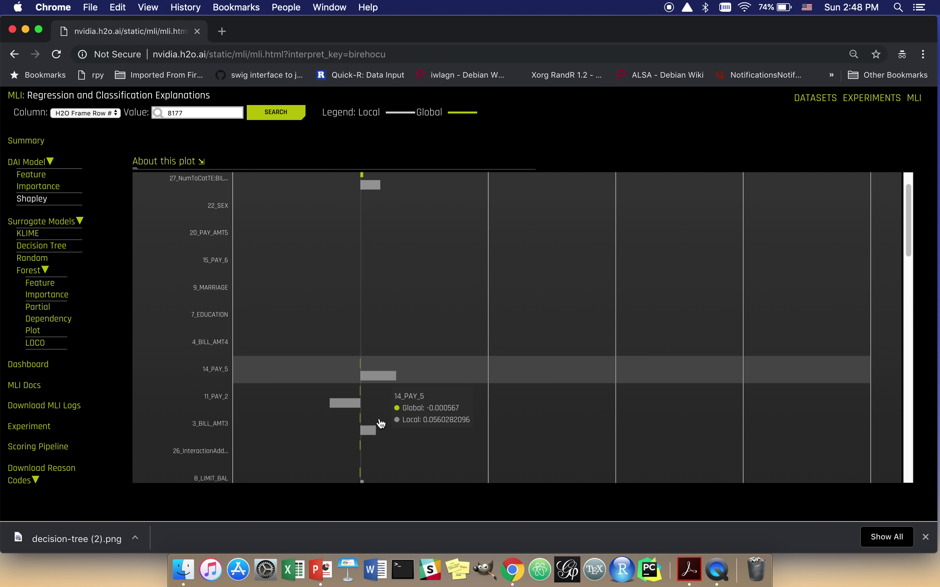
{"action": "scroll", "coordinate": [353, 408], "scroll_direction": "down", "scroll_amount": 1}
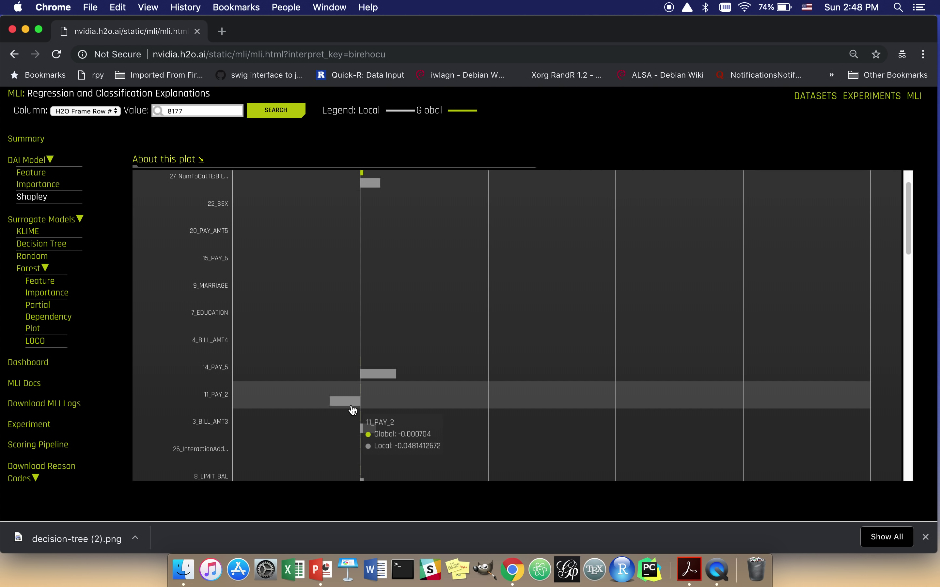
{"action": "scroll", "coordinate": [397, 421], "scroll_direction": "down", "scroll_amount": 4}
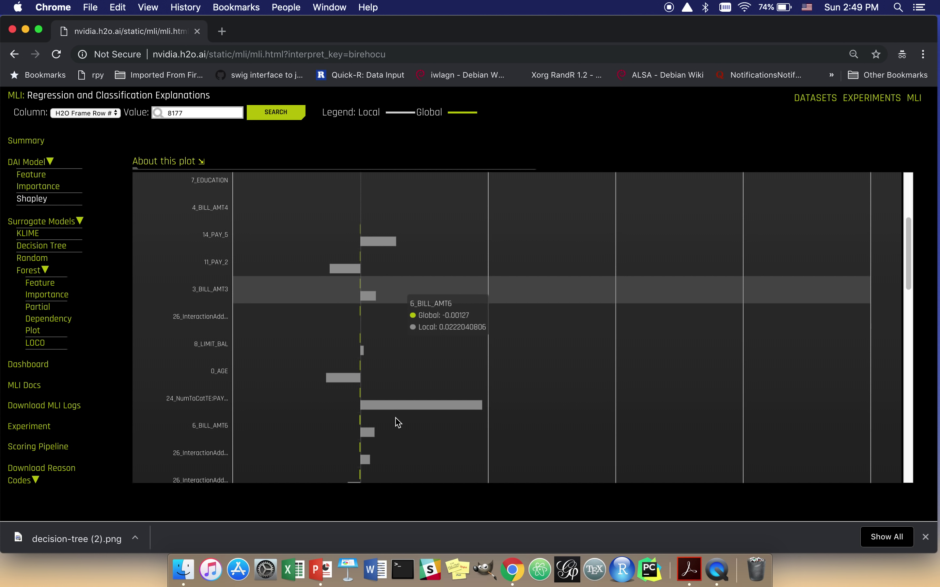
{"action": "scroll", "coordinate": [397, 418], "scroll_direction": "down", "scroll_amount": 3}
{"action": "scroll", "coordinate": [396, 413], "scroll_direction": "down", "scroll_amount": 4}
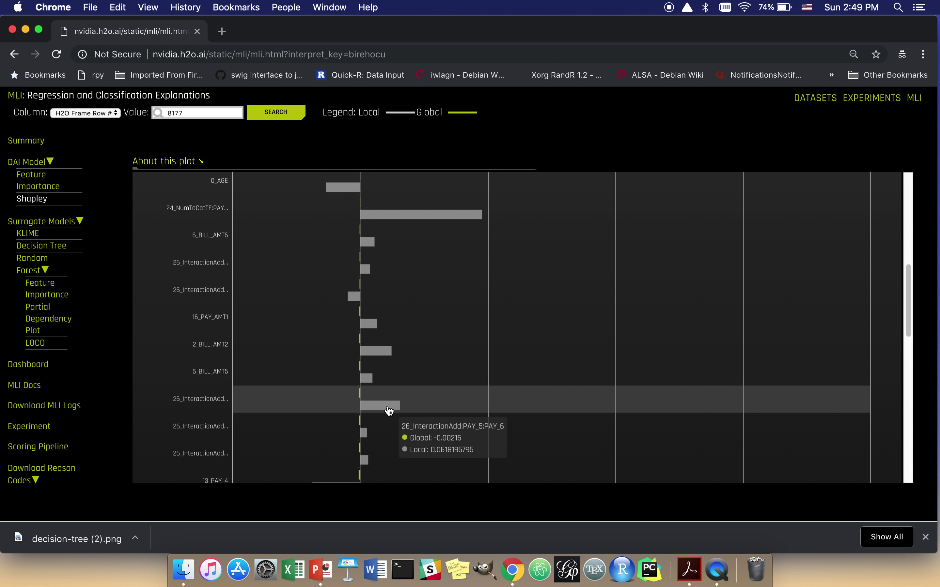
{"action": "scroll", "coordinate": [389, 411], "scroll_direction": "down", "scroll_amount": 3}
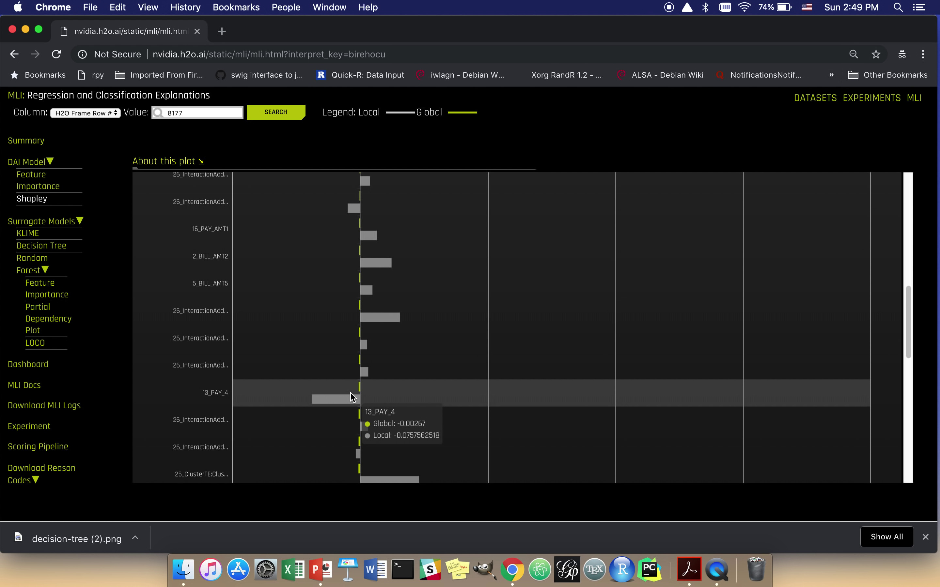
{"action": "scroll", "coordinate": [351, 394], "scroll_direction": "down", "scroll_amount": 3}
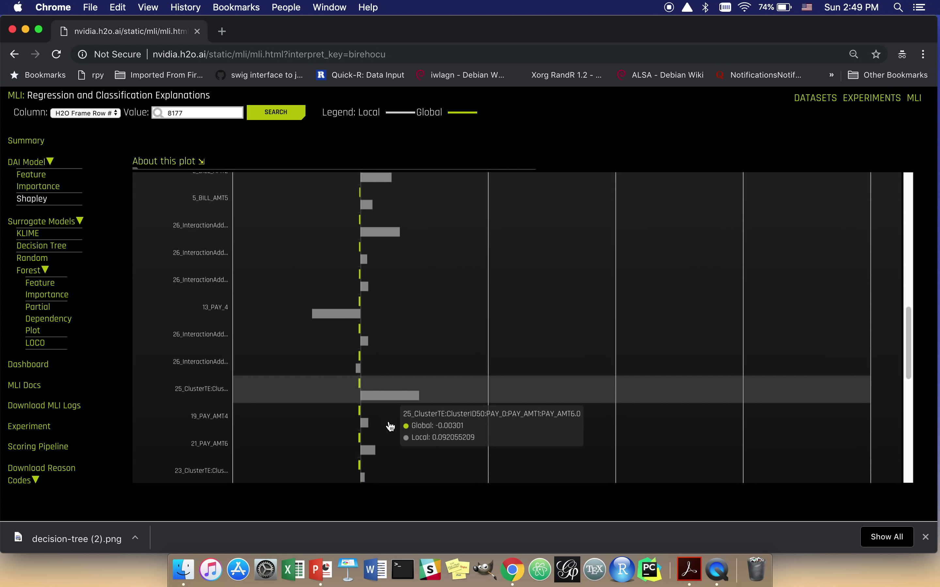
{"action": "scroll", "coordinate": [390, 427], "scroll_direction": "down", "scroll_amount": 3}
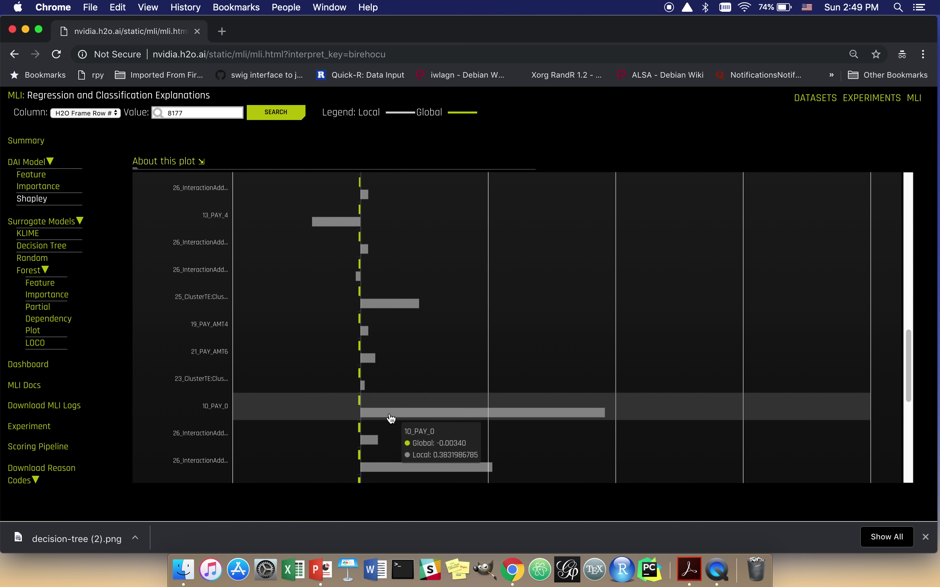
{"action": "scroll", "coordinate": [390, 436], "scroll_direction": "down", "scroll_amount": 1}
{"action": "scroll", "coordinate": [390, 436], "scroll_direction": "down", "scroll_amount": 1}
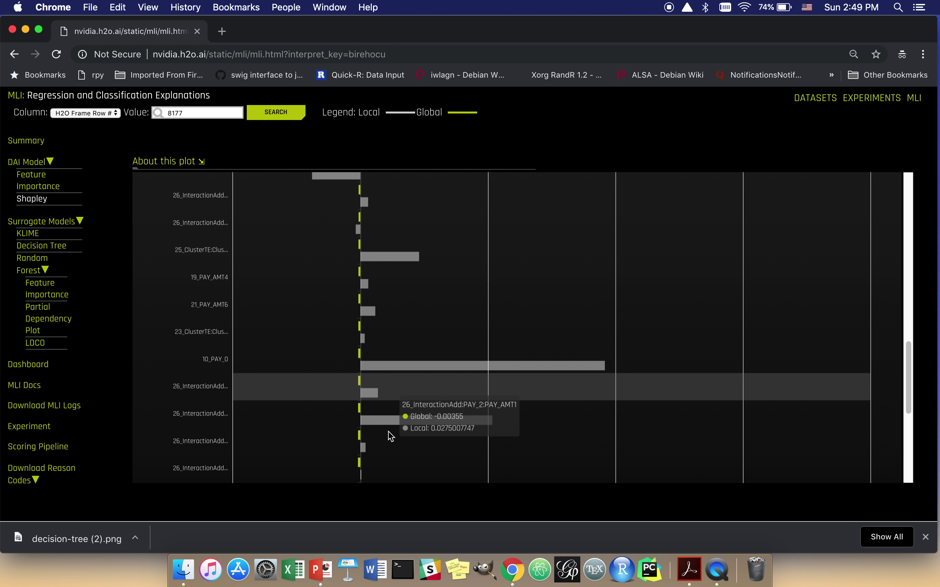
{"action": "scroll", "coordinate": [390, 436], "scroll_direction": "down", "scroll_amount": 3}
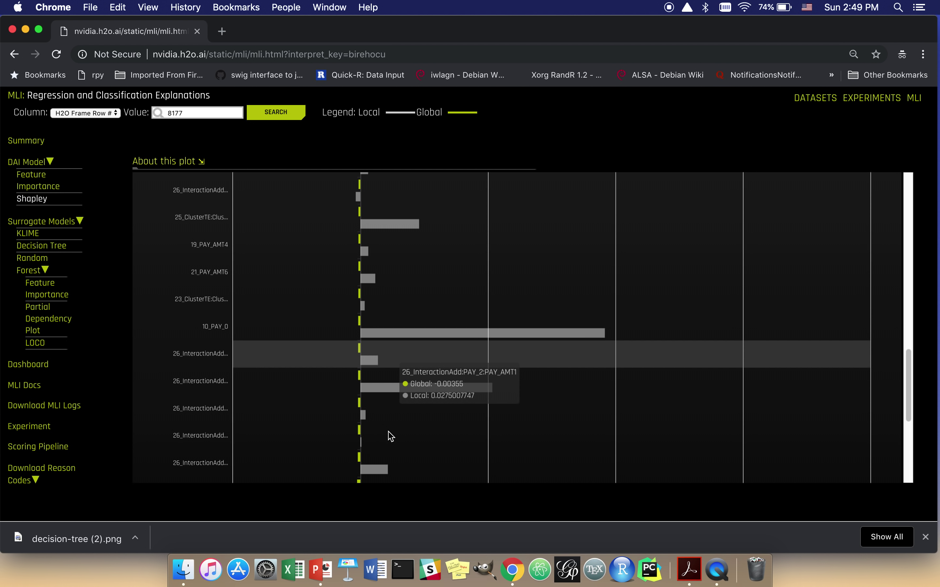
{"action": "scroll", "coordinate": [390, 436], "scroll_direction": "down", "scroll_amount": 7}
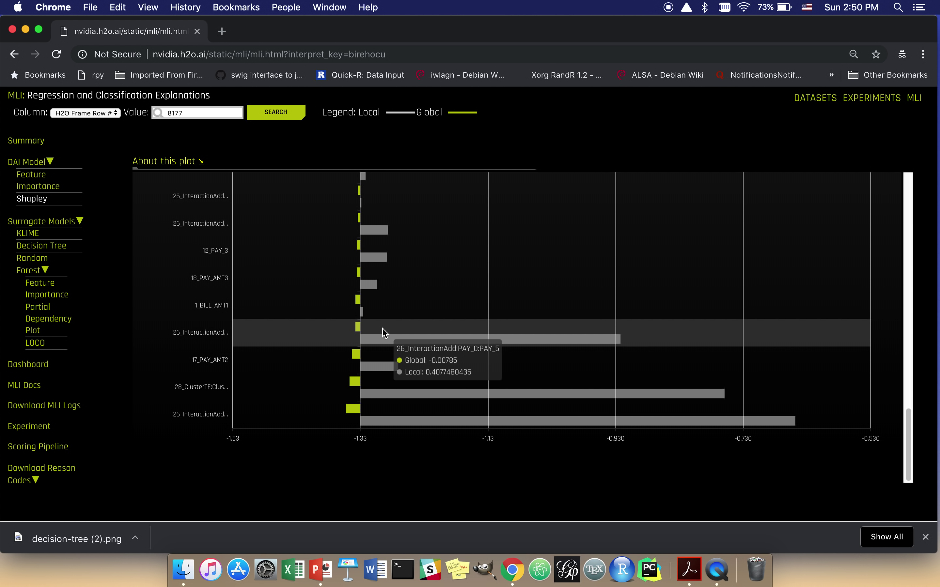
Compare the global and local Shapley values of PAY_3, the LIMIT_BAL:PAY_AMT1 and PAY_0:PAY_6 interactions, and PAY_0
{"action": "scroll", "coordinate": [384, 313], "scroll_direction": "up", "scroll_amount": 2}
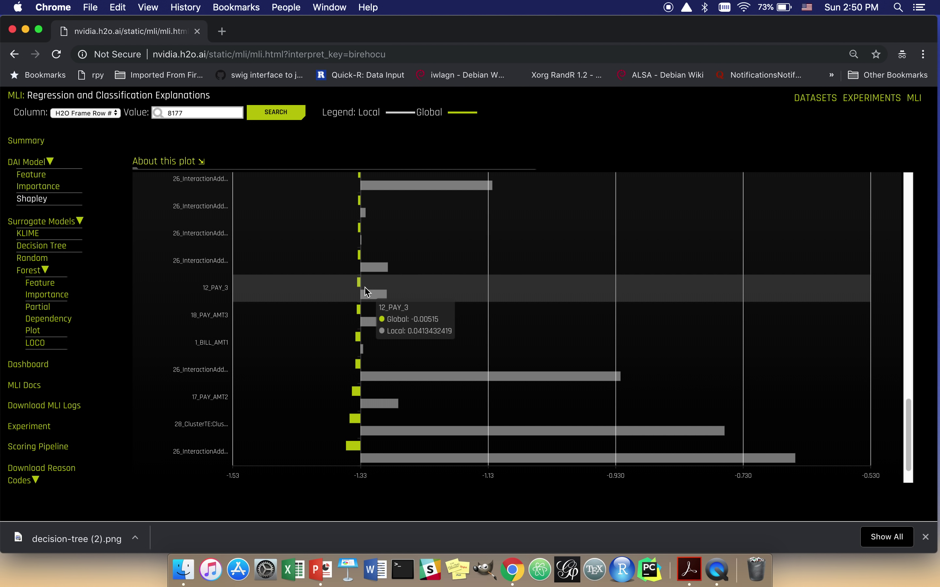
{"action": "scroll", "coordinate": [366, 286], "scroll_direction": "up", "scroll_amount": 1}
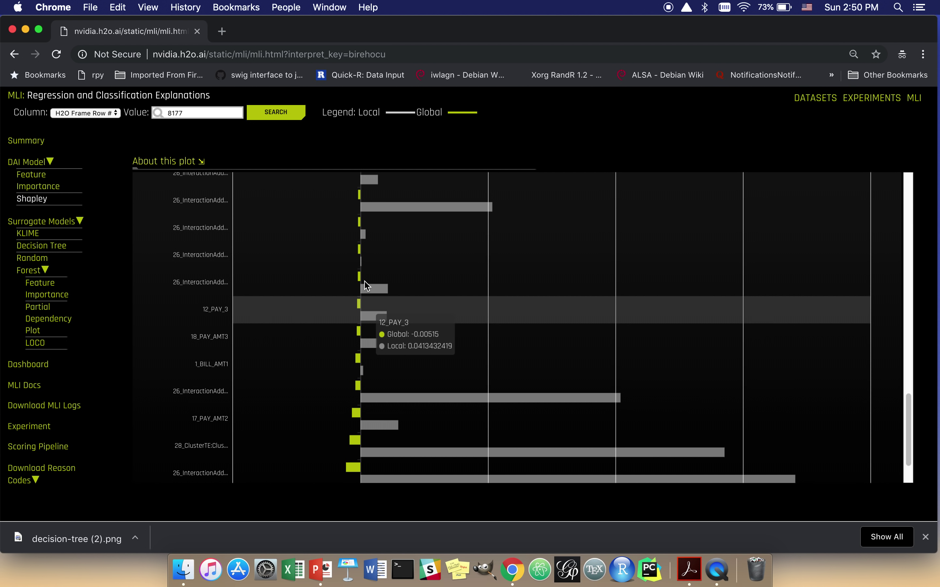
{"action": "scroll", "coordinate": [366, 286], "scroll_direction": "up", "scroll_amount": 1}
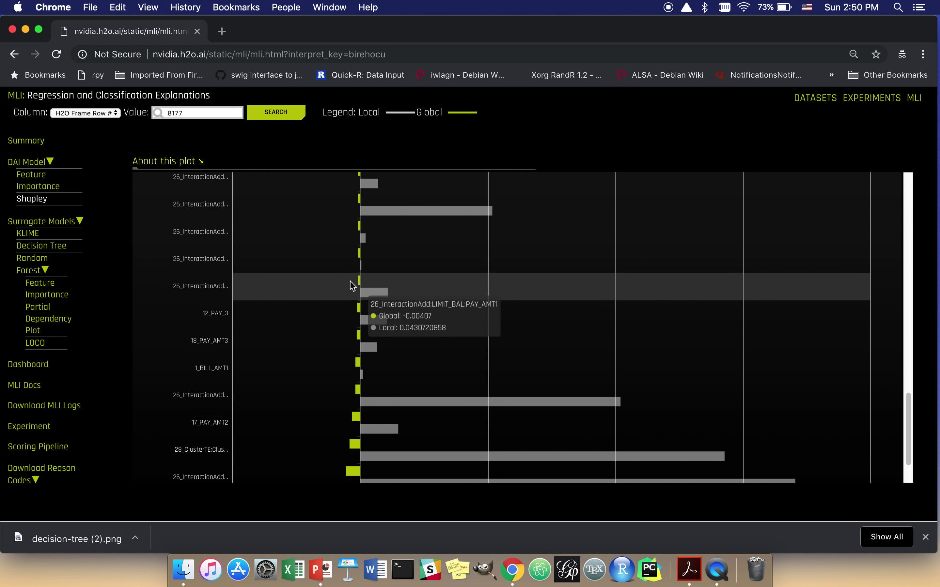
{"action": "scroll", "coordinate": [367, 288], "scroll_direction": "up", "scroll_amount": 3}
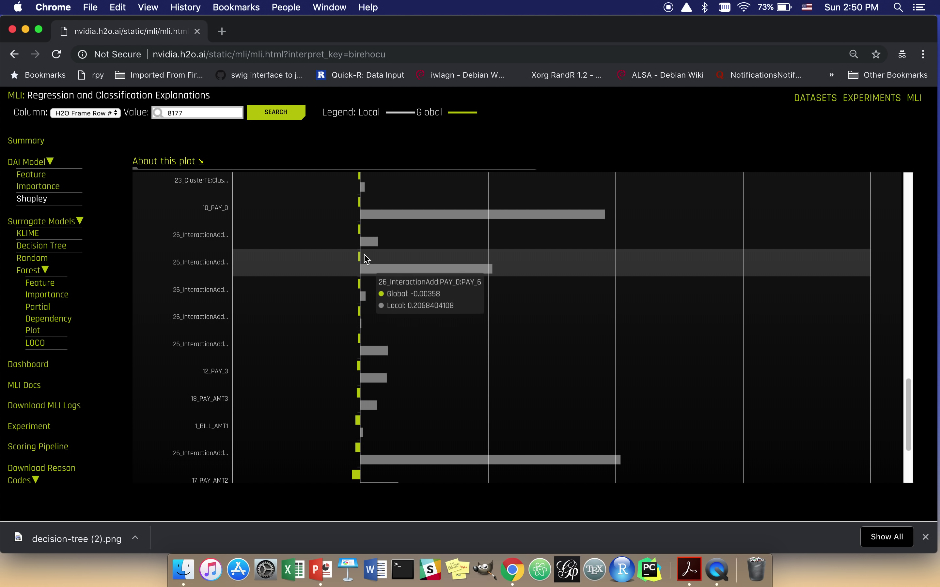
{"action": "scroll", "coordinate": [367, 257], "scroll_direction": "up", "scroll_amount": 1}
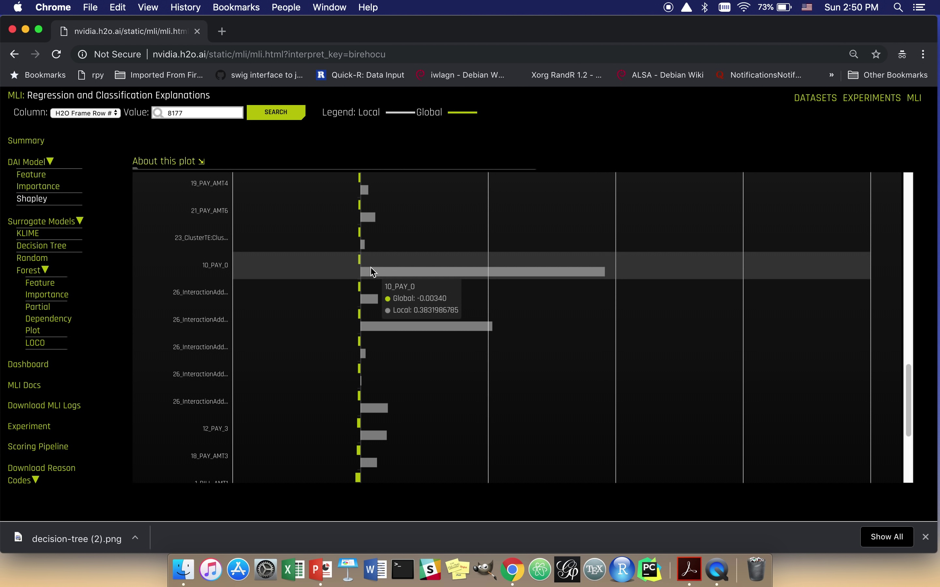
Recheck the Shapley values of the ClusterTE feature, PAY_AMT2, PAY_0:PAY_5 and PAY_3, and return to the plot's bias summary
{"action": "scroll", "coordinate": [371, 270], "scroll_direction": "down", "scroll_amount": 5}
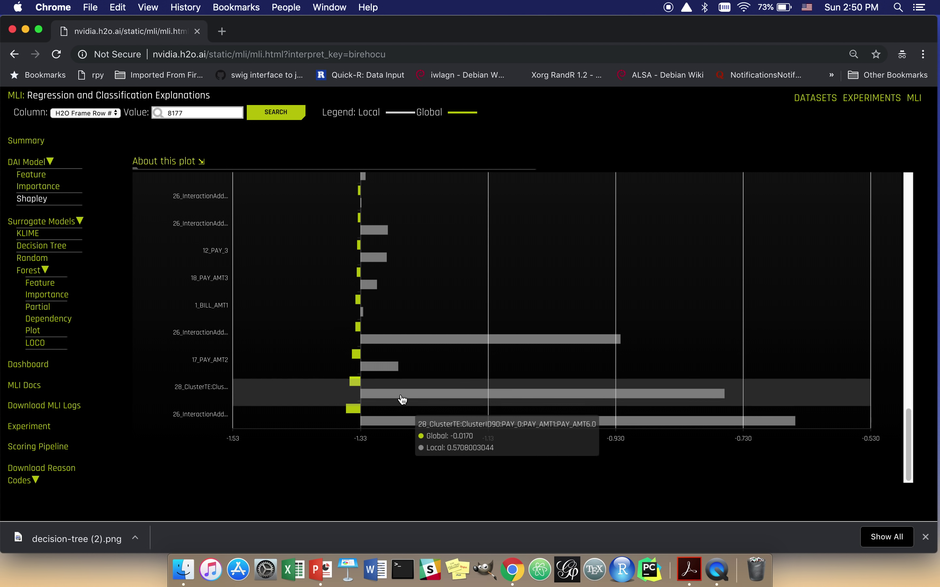
{"action": "scroll", "coordinate": [404, 404], "scroll_direction": "up", "scroll_amount": 2}
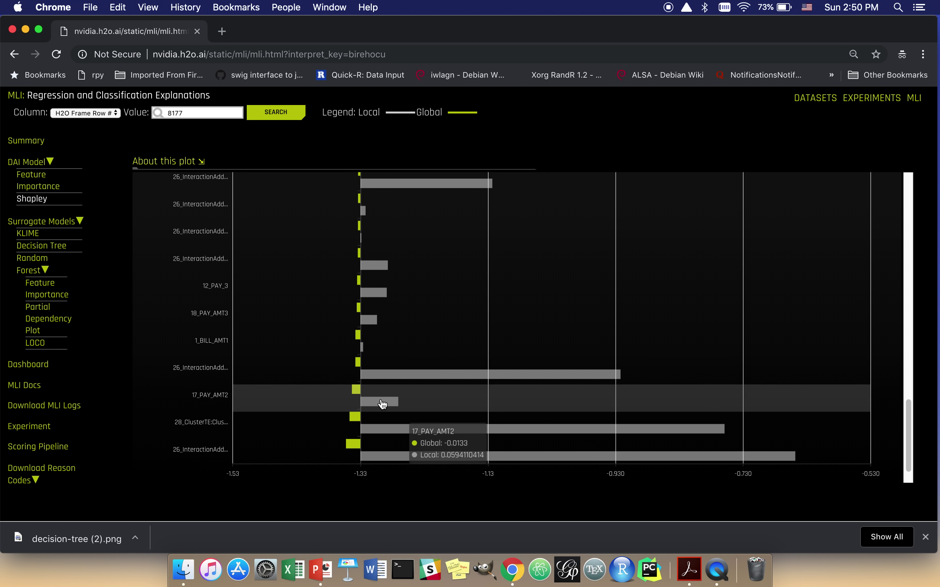
{"action": "scroll", "coordinate": [381, 378], "scroll_direction": "up", "scroll_amount": 3}
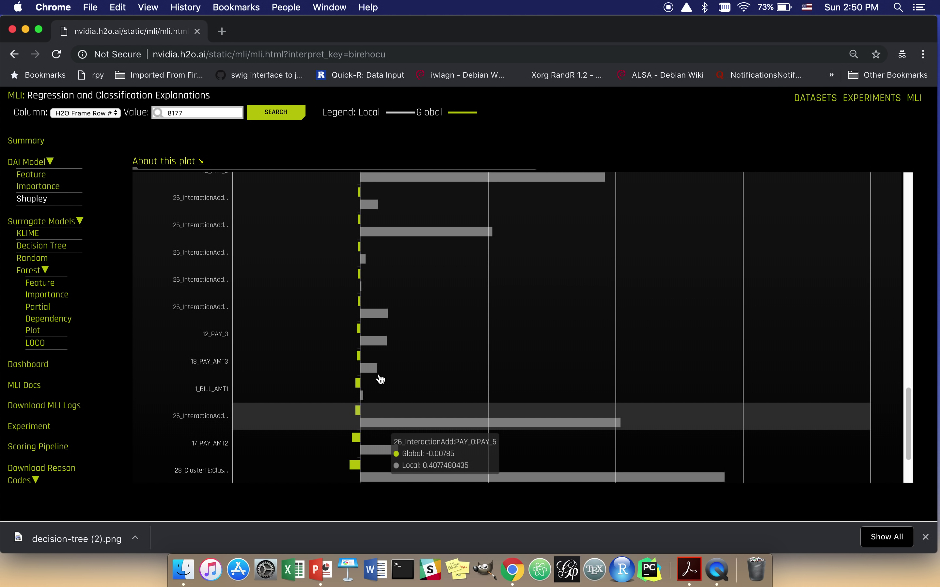
{"action": "scroll", "coordinate": [381, 379], "scroll_direction": "up", "scroll_amount": 1}
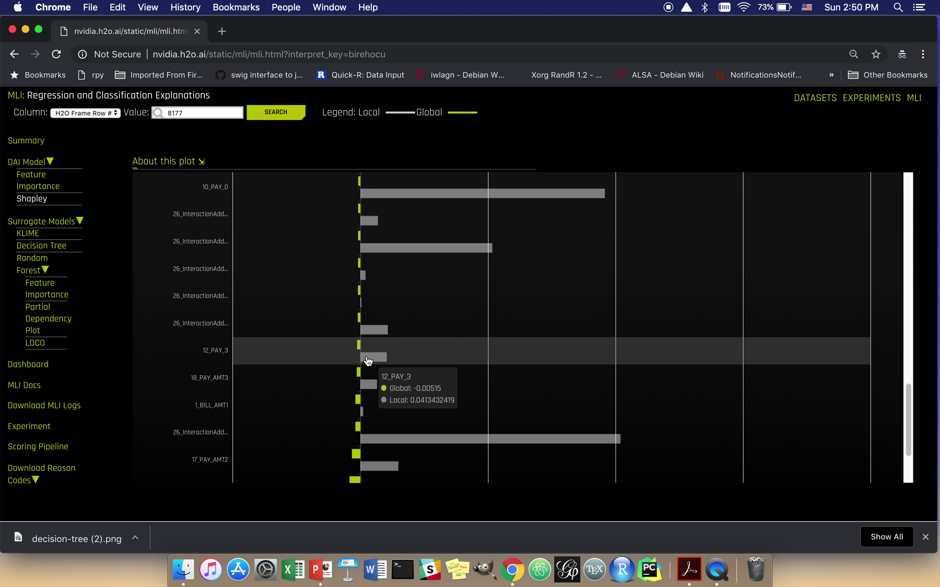
{"action": "scroll", "coordinate": [418, 289], "scroll_direction": "up", "scroll_amount": 10}
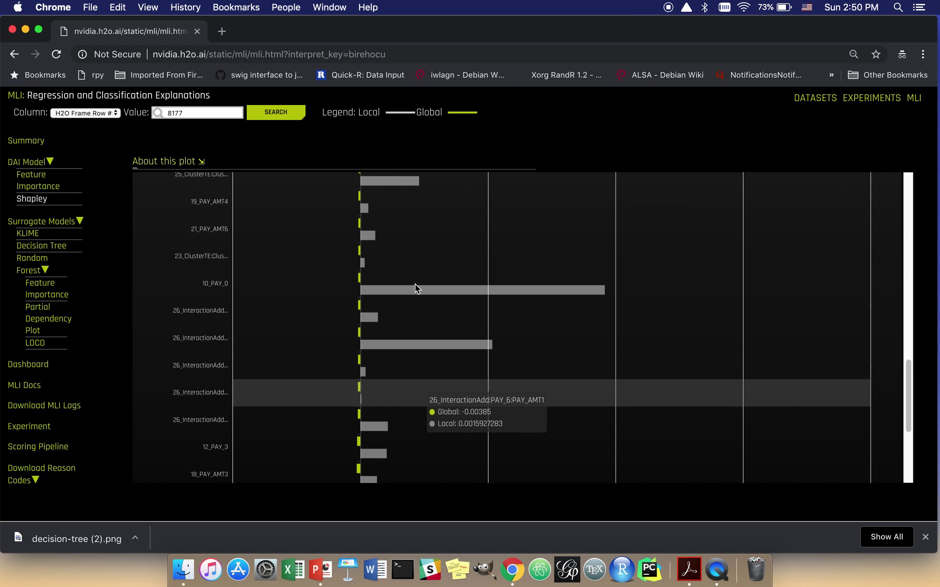
{"action": "scroll", "coordinate": [417, 289], "scroll_direction": "up", "scroll_amount": 10}
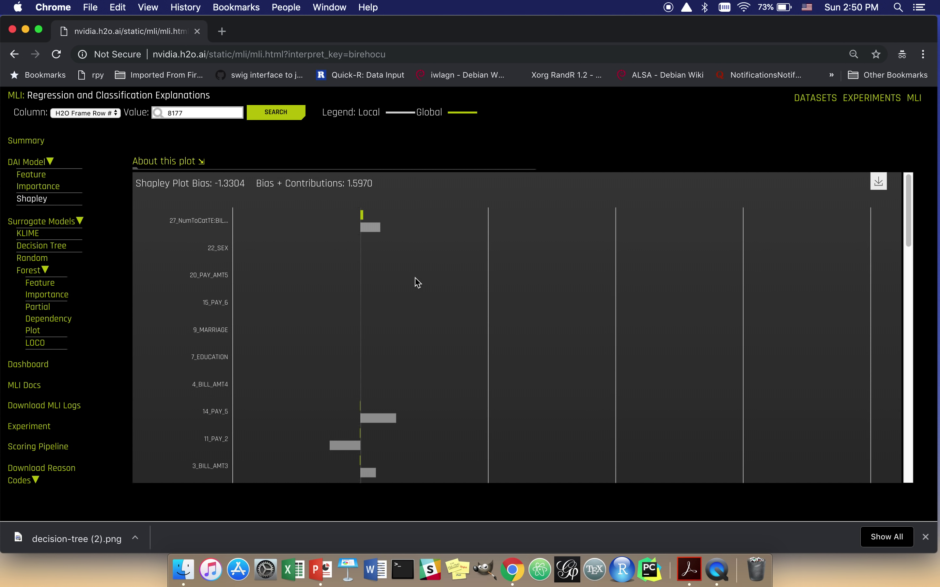
Examine row 8177's Shapley contributions from BILL_AMT4 and BILL_AMT6 through PAY_0 to the PAY_0:PAY_2 interaction
{"action": "scroll", "coordinate": [422, 340], "scroll_direction": "down", "scroll_amount": 10}
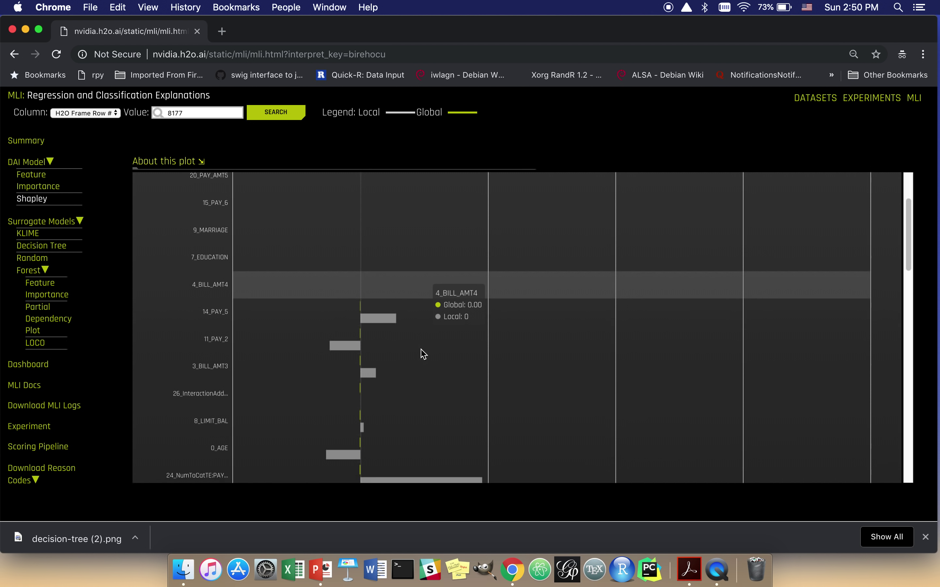
{"action": "scroll", "coordinate": [421, 352], "scroll_direction": "up", "scroll_amount": 1}
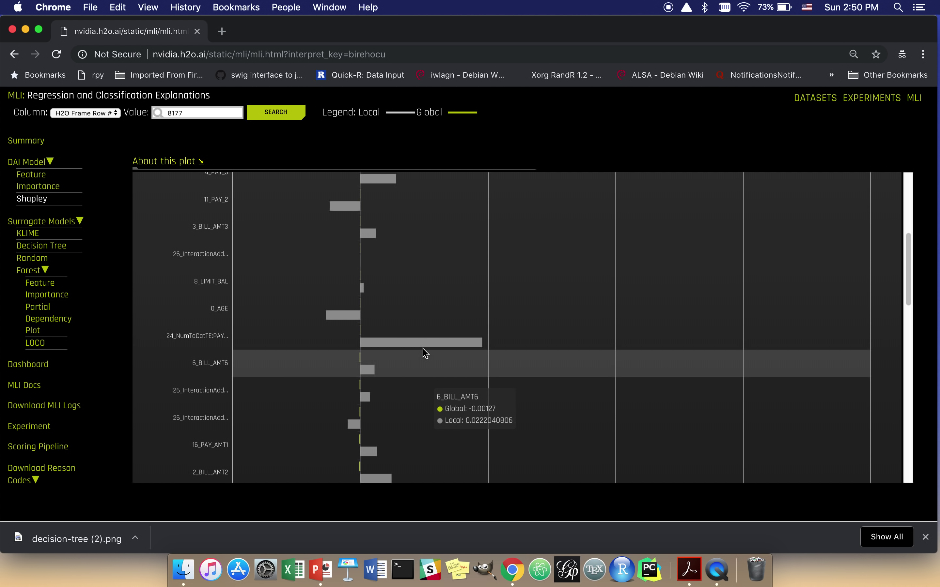
{"action": "scroll", "coordinate": [411, 345], "scroll_direction": "down", "scroll_amount": 8}
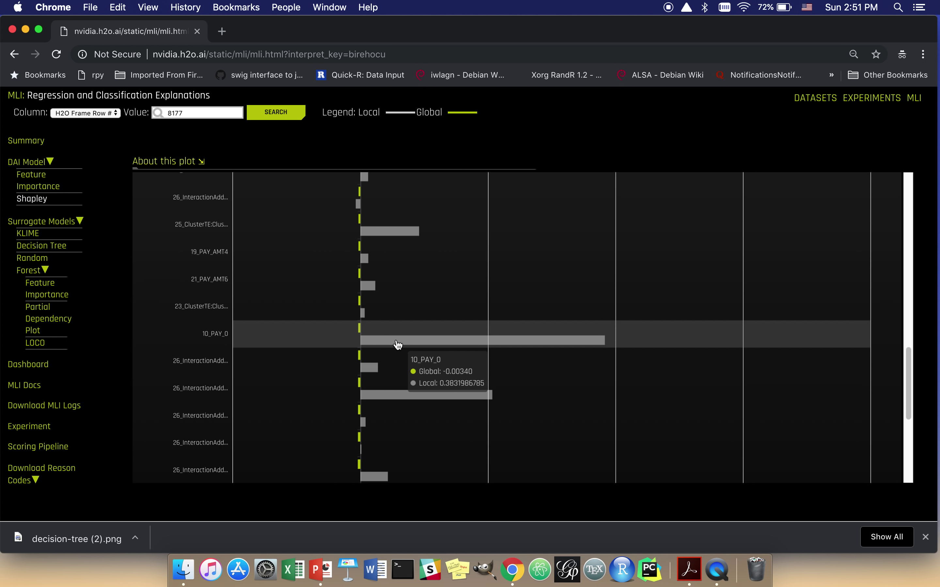
{"action": "scroll", "coordinate": [398, 345], "scroll_direction": "down", "scroll_amount": 5}
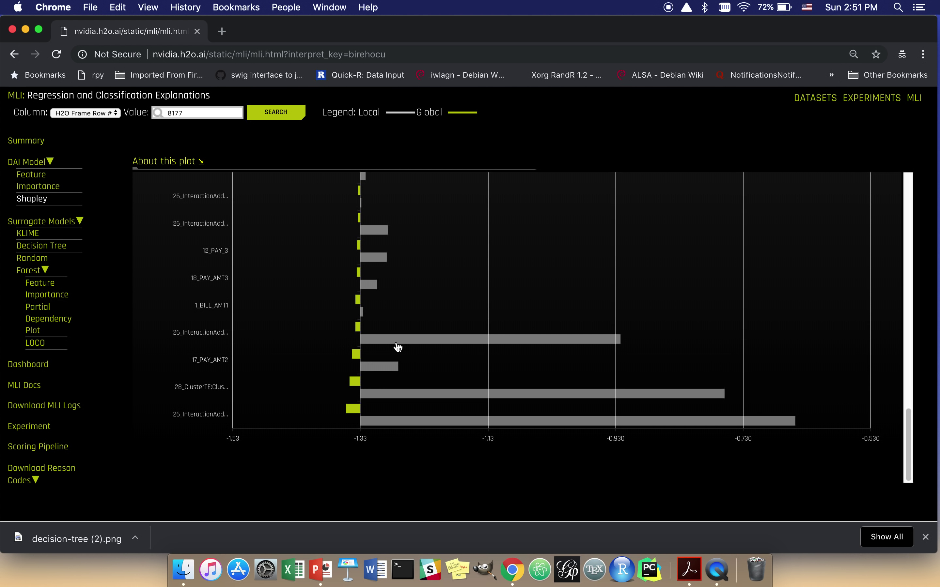
{"action": "mouse_move", "coordinate": [399, 419]}
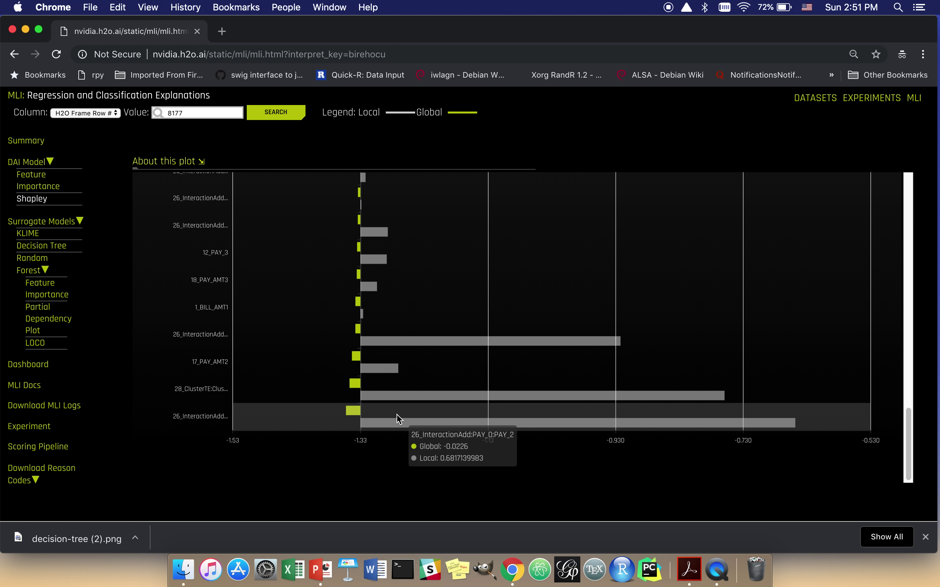
{"action": "scroll", "coordinate": [398, 419], "scroll_direction": "up", "scroll_amount": 5}
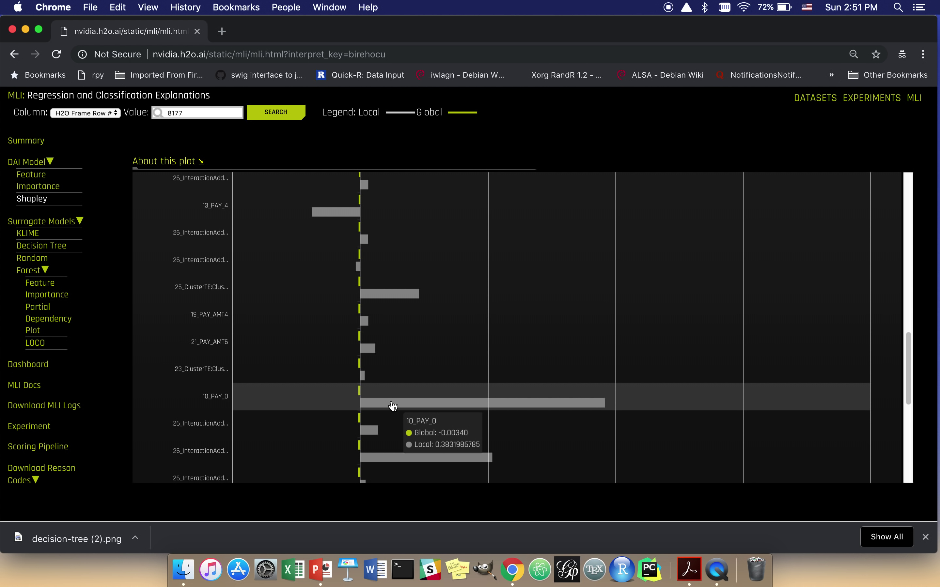
Check row 8177's path in the surrogate decision tree, then compare it with the ClusterID85 and PAY_0 Shapley values
{"action": "left_click", "coordinate": [50, 251]}
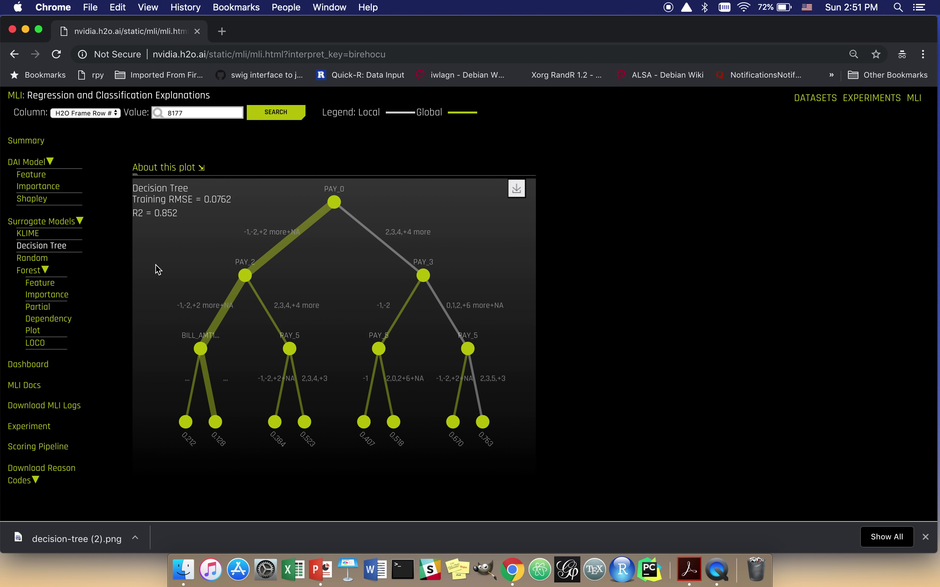
{"action": "left_click", "coordinate": [38, 200]}
{"action": "mouse_move", "coordinate": [360, 369]}
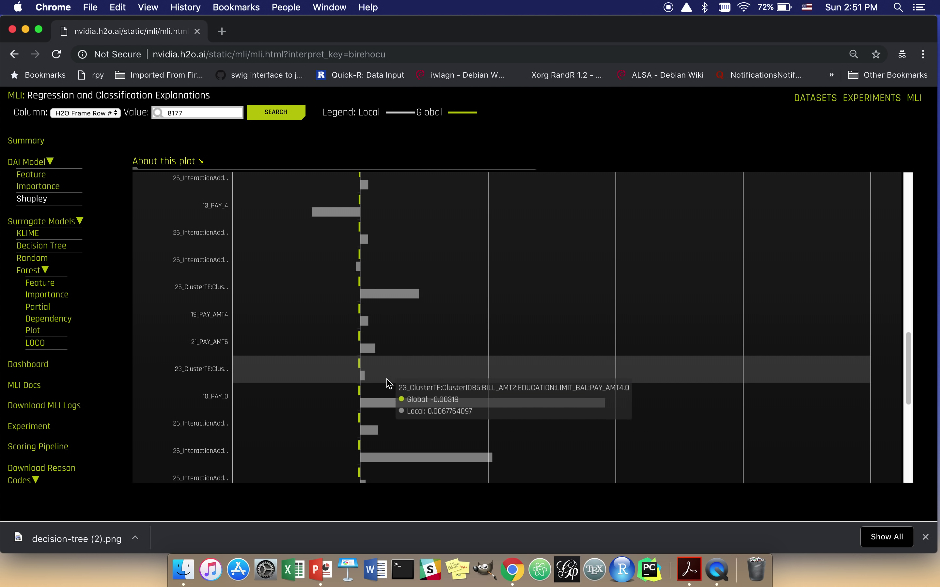
{"action": "mouse_move", "coordinate": [390, 399]}
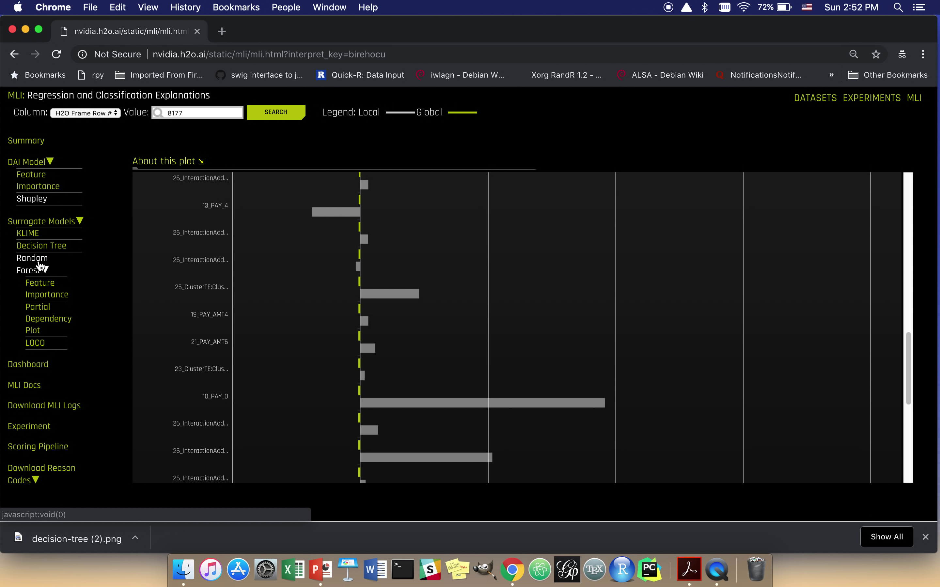
Inspect the decision tree's PAY_0 split toward PAY_3 and review the Shapley plot from PAY_AMT2 back to its bias summary
{"action": "left_click", "coordinate": [33, 246]}
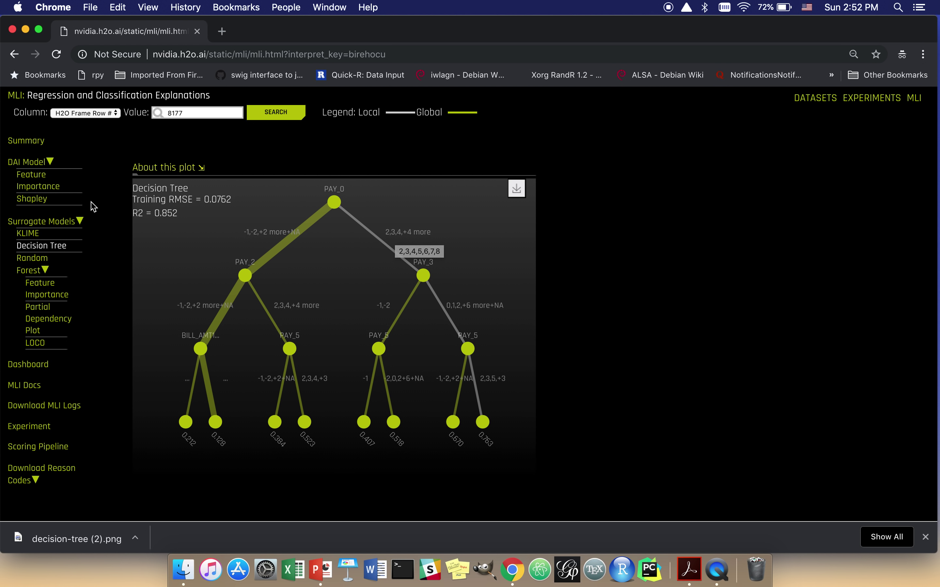
{"action": "left_click", "coordinate": [35, 200]}
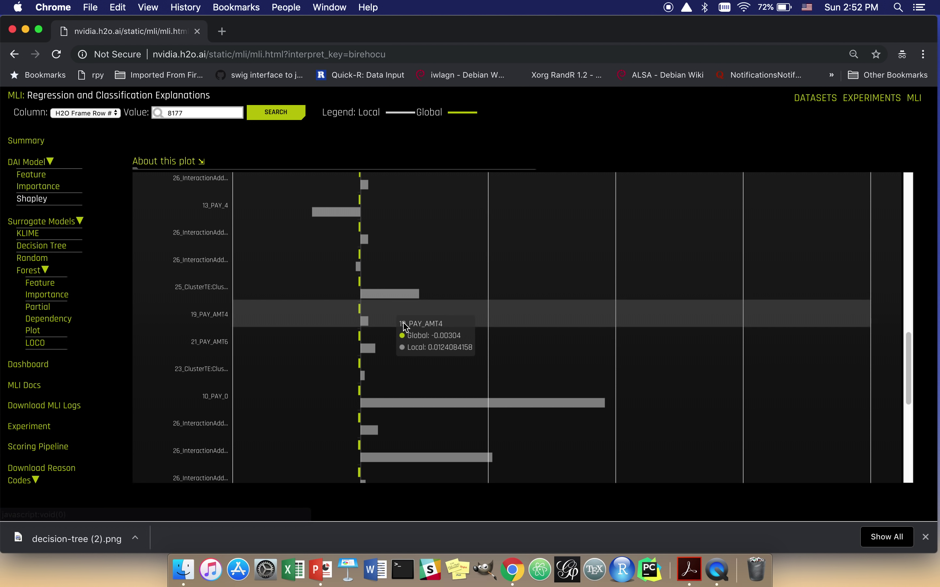
{"action": "scroll", "coordinate": [408, 336], "scroll_direction": "down", "scroll_amount": 8}
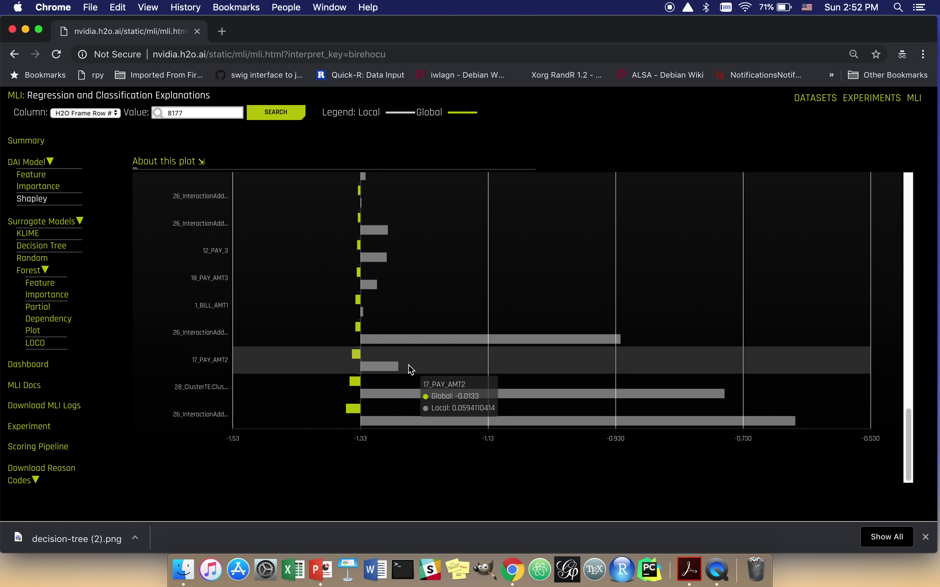
{"action": "scroll", "coordinate": [411, 369], "scroll_direction": "up", "scroll_amount": 10}
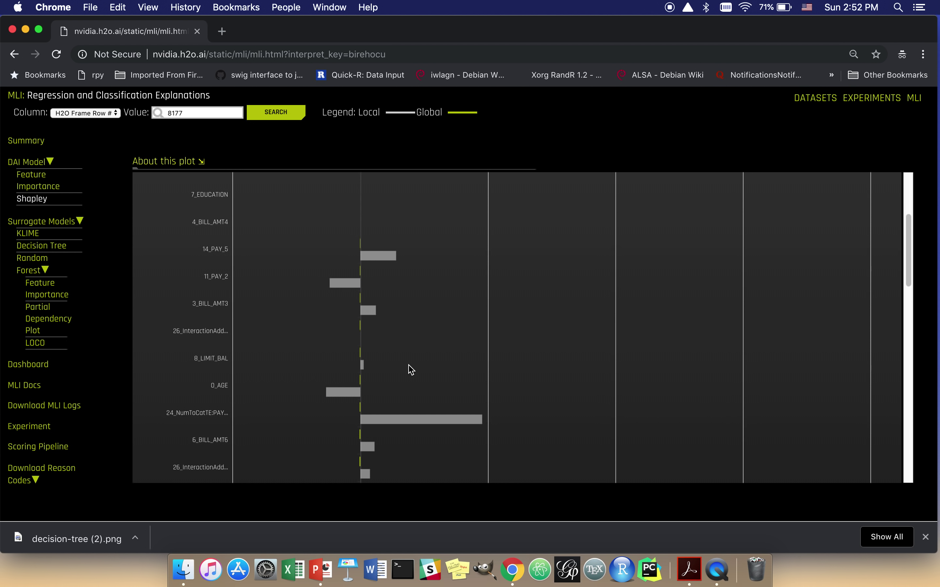
{"action": "scroll", "coordinate": [409, 369], "scroll_direction": "up", "scroll_amount": 5}
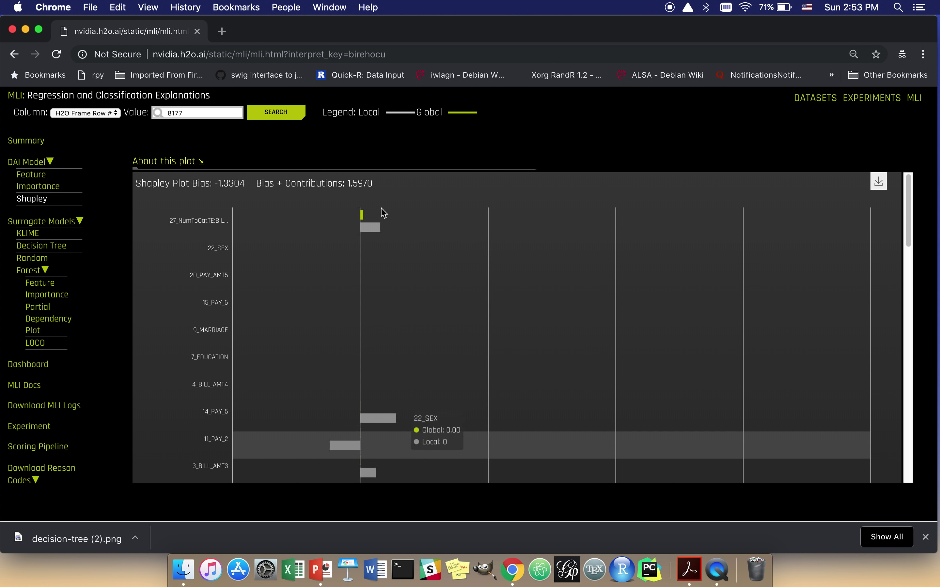
Compare the global and local Shapley values of PAY_5, BILL_AMT6, the ClusterID90 feature and the PAY_0:PAY_2 interaction
{"action": "scroll", "coordinate": [393, 431], "scroll_direction": "down", "scroll_amount": 2}
{"action": "scroll", "coordinate": [393, 431], "scroll_direction": "down", "scroll_amount": 5}
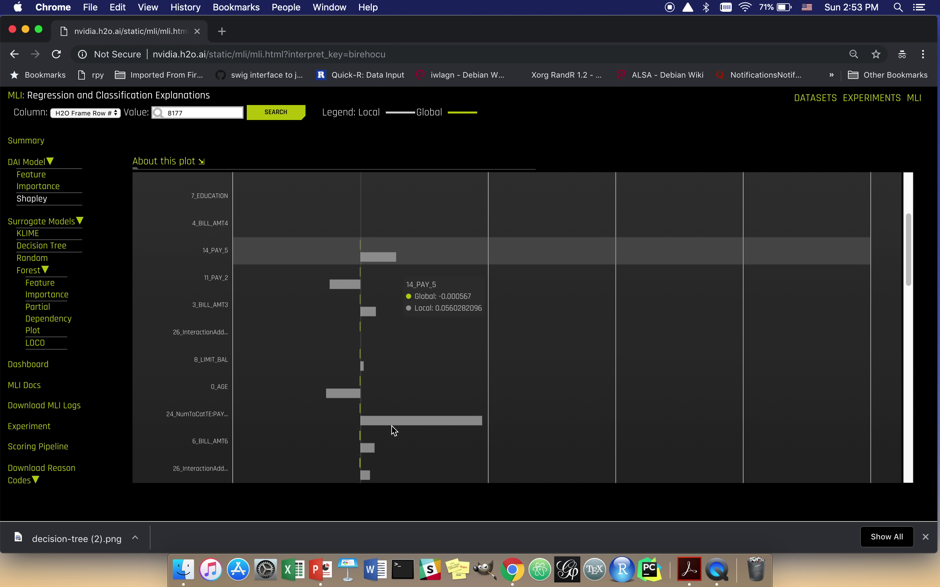
{"action": "scroll", "coordinate": [393, 431], "scroll_direction": "down", "scroll_amount": 10}
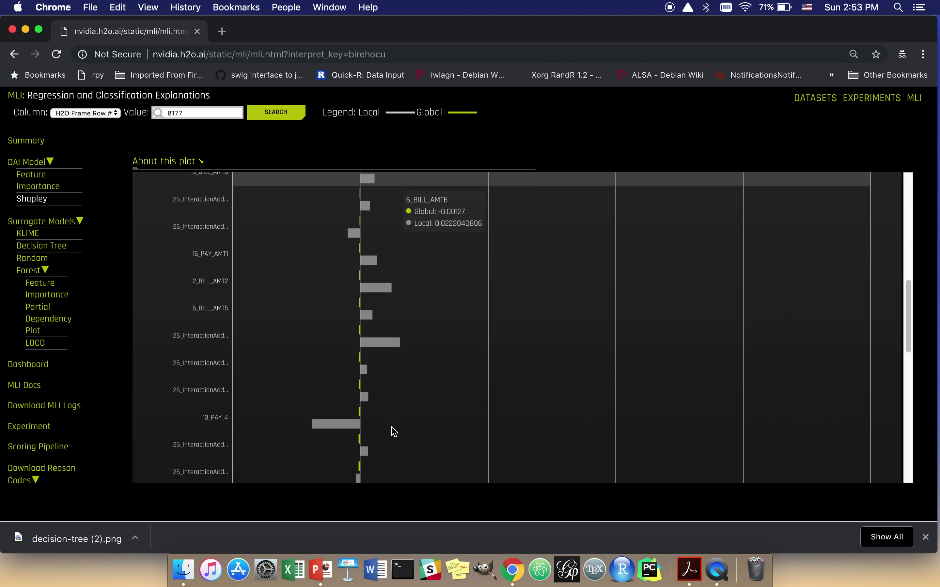
{"action": "scroll", "coordinate": [392, 431], "scroll_direction": "down", "scroll_amount": 10}
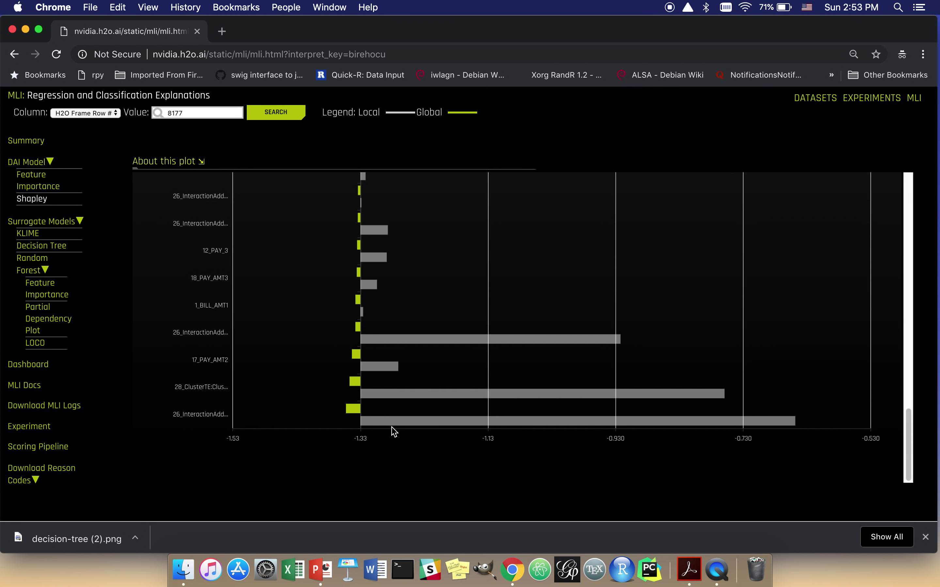
{"action": "mouse_move", "coordinate": [388, 422]}
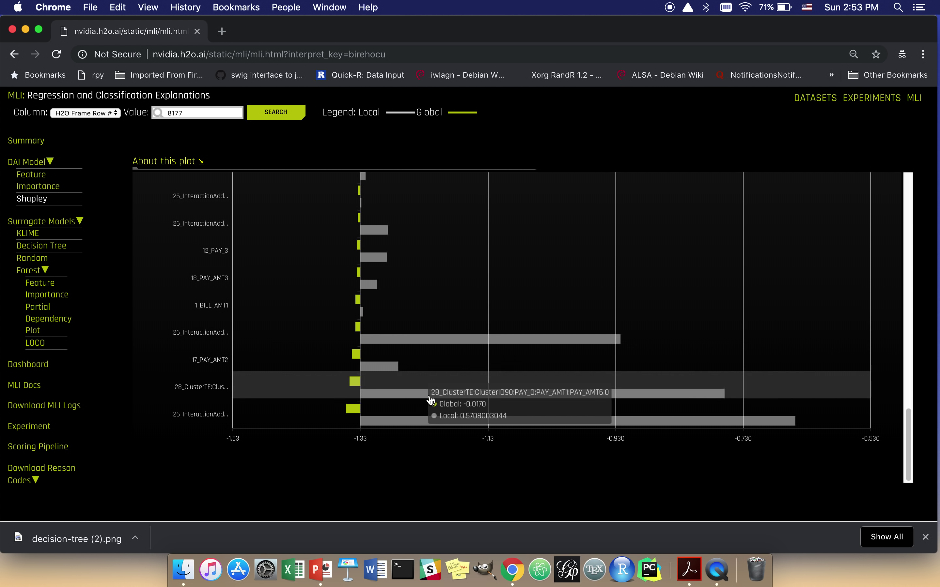
{"action": "mouse_move", "coordinate": [430, 428]}
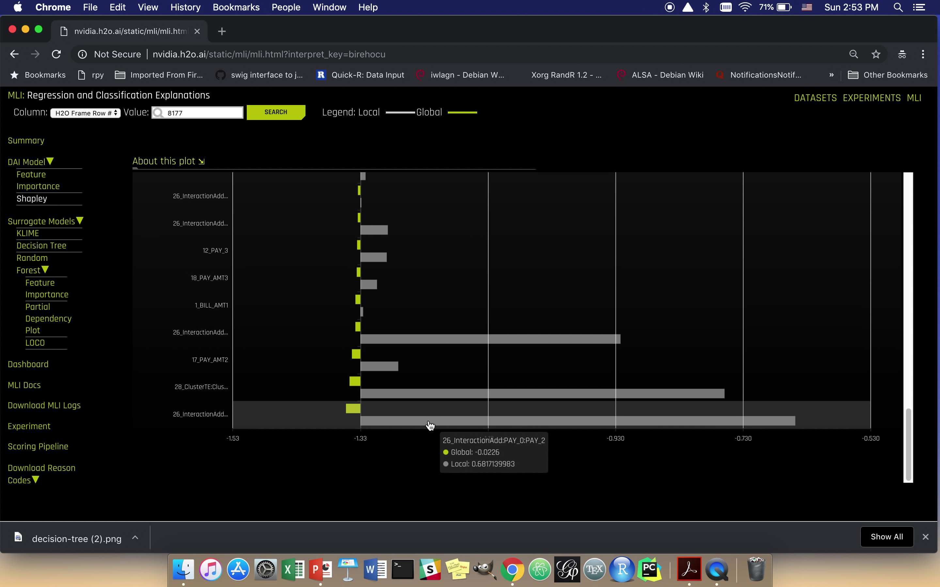
Review the Shapley contributions from the ClusterID90 feature back through PAY_0 and PAY_4 to BILL_AMT4 and the plot's bias summary
{"action": "scroll", "coordinate": [424, 400], "scroll_direction": "up", "scroll_amount": 2}
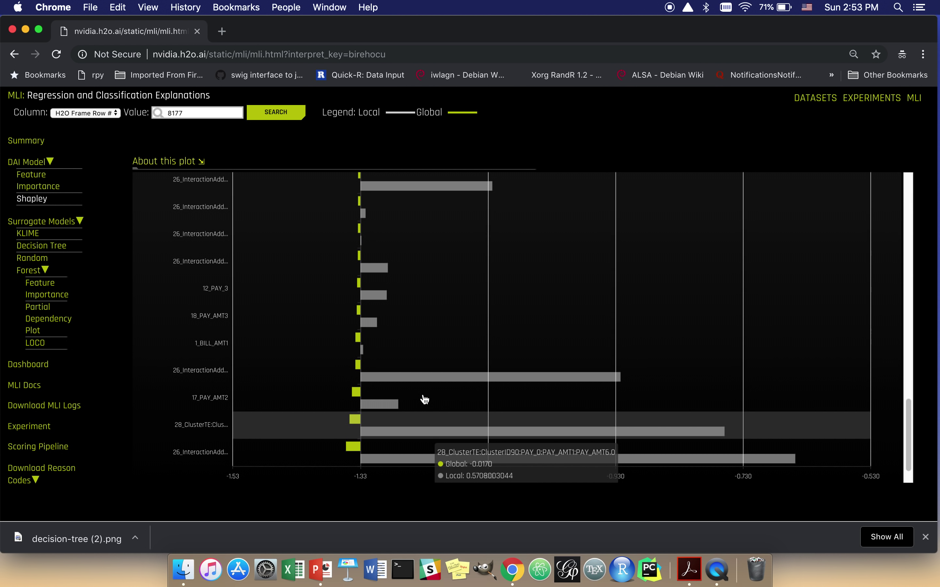
{"action": "scroll", "coordinate": [425, 400], "scroll_direction": "up", "scroll_amount": 4}
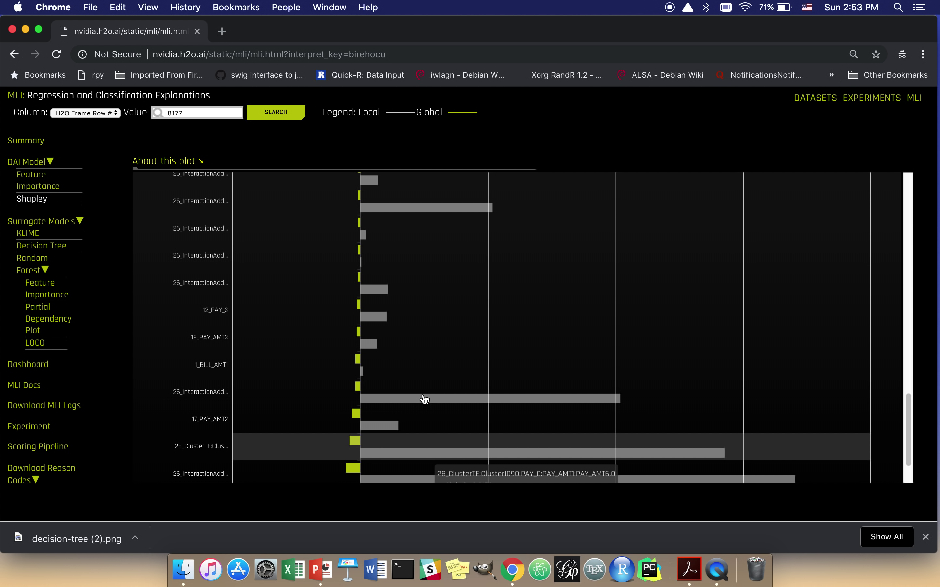
{"action": "scroll", "coordinate": [425, 400], "scroll_direction": "up", "scroll_amount": 12}
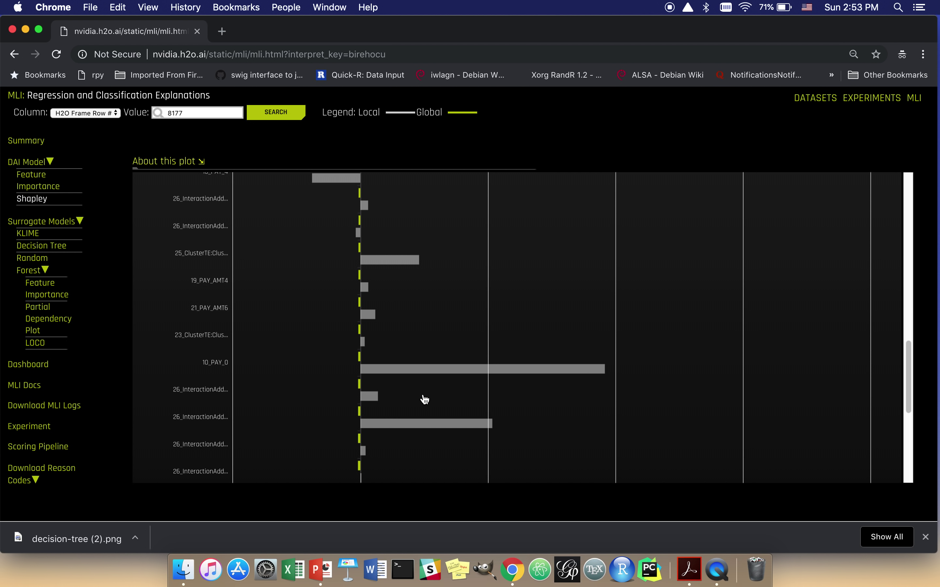
{"action": "scroll", "coordinate": [424, 400], "scroll_direction": "up", "scroll_amount": 15}
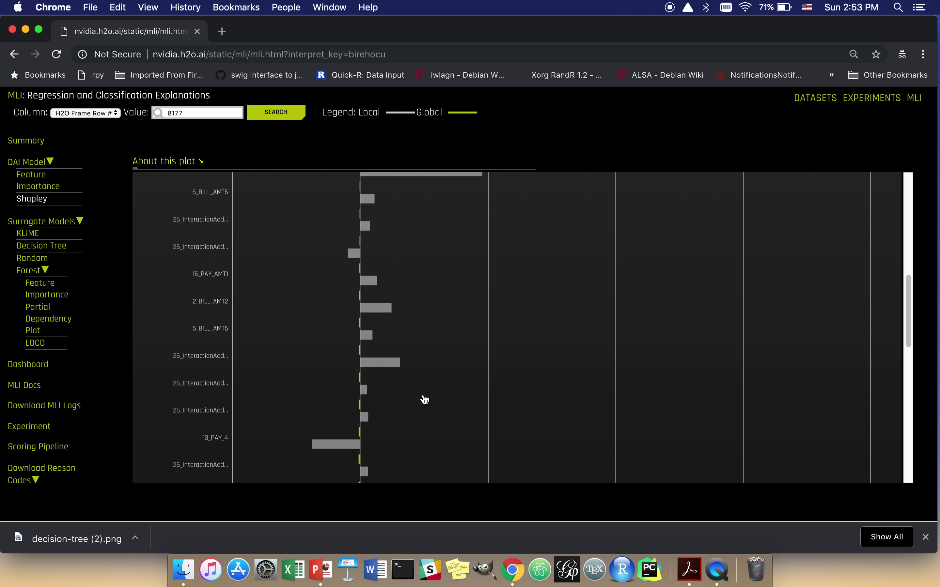
{"action": "scroll", "coordinate": [425, 396], "scroll_direction": "up", "scroll_amount": 10}
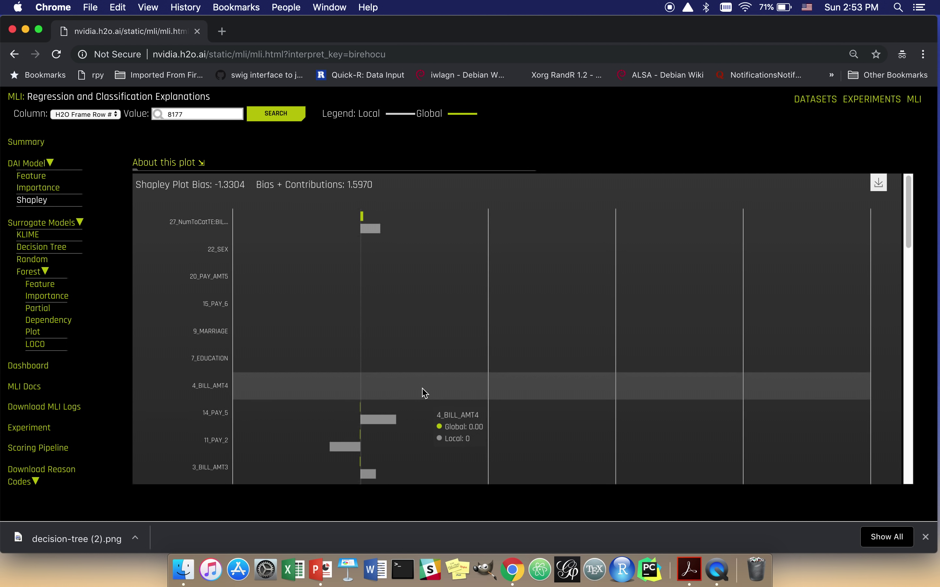
{"action": "mouse_move", "coordinate": [403, 388]}
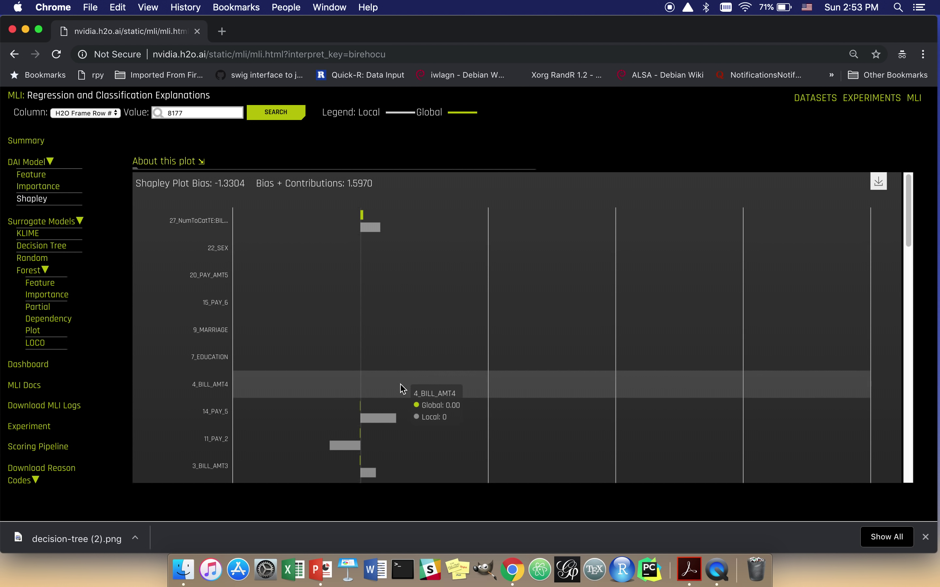
Examine the Shapley contributions down to the PAY_0:PAY_5 interaction and return to the first features of the plot
{"action": "scroll", "coordinate": [402, 389], "scroll_direction": "down", "scroll_amount": 10}
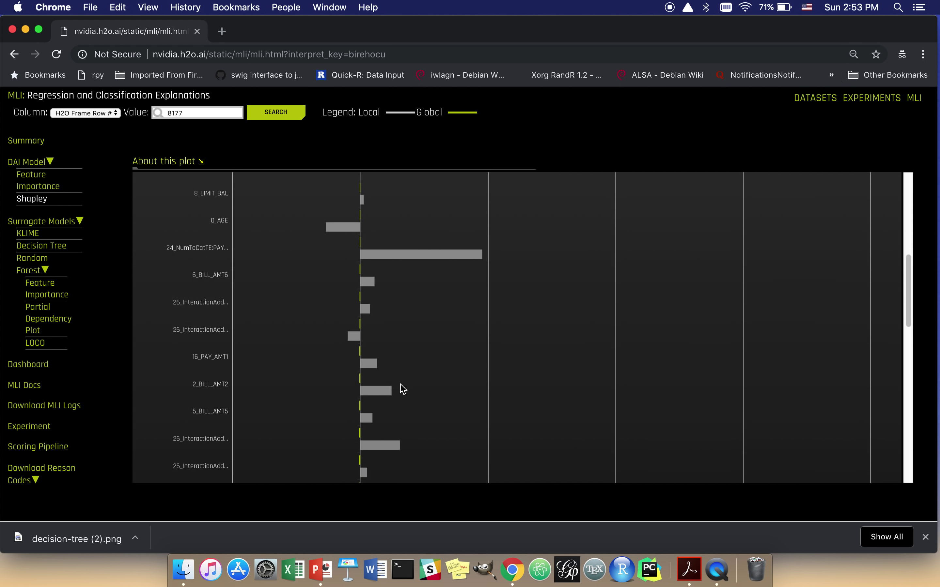
{"action": "scroll", "coordinate": [402, 389], "scroll_direction": "down", "scroll_amount": 15}
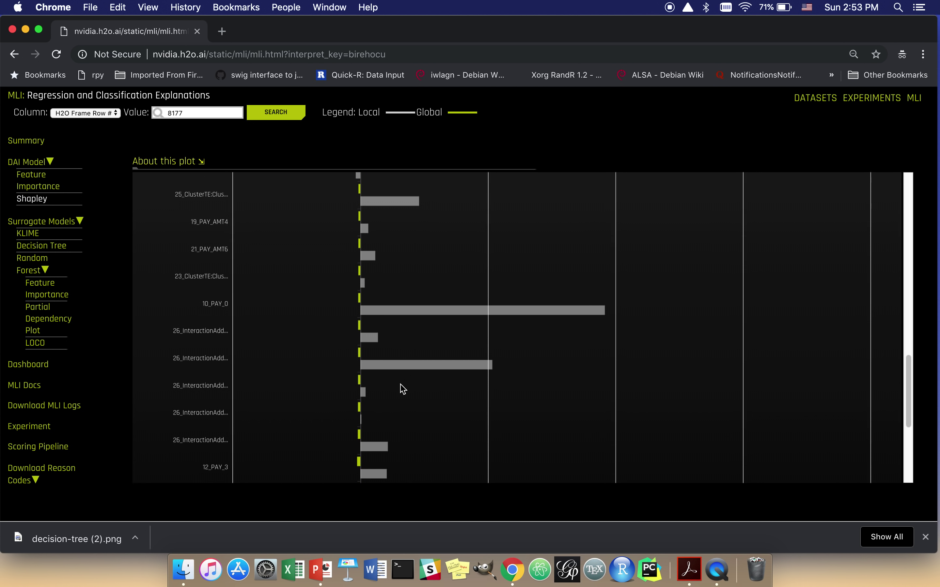
{"action": "mouse_move", "coordinate": [400, 337]}
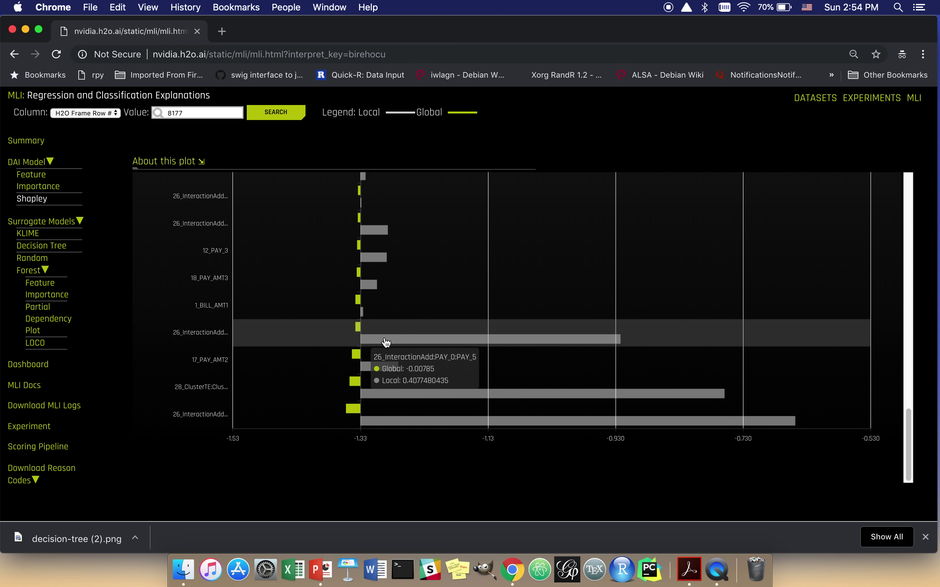
{"action": "scroll", "coordinate": [399, 346], "scroll_direction": "up", "scroll_amount": 10}
{"action": "scroll", "coordinate": [399, 346], "scroll_direction": "up", "scroll_amount": 10}
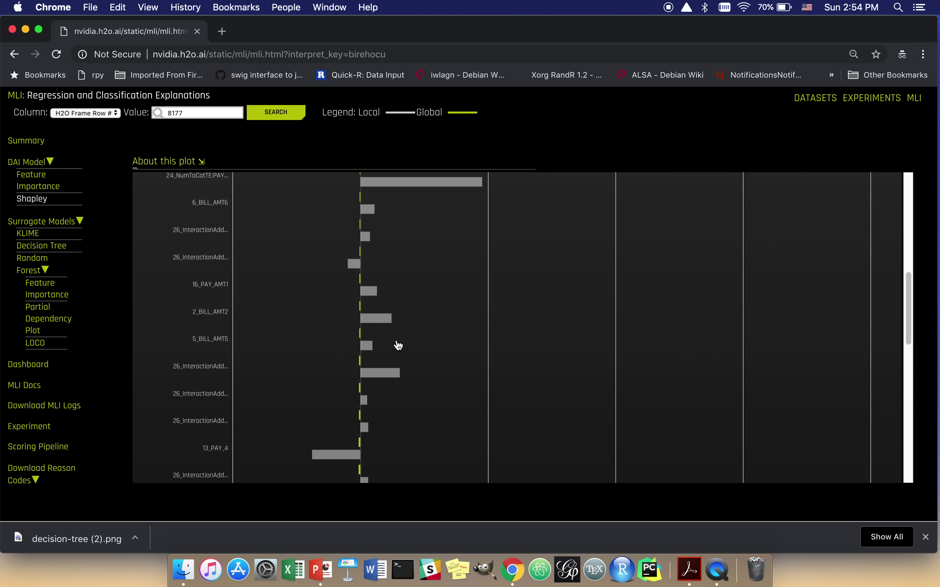
{"action": "scroll", "coordinate": [398, 346], "scroll_direction": "down", "scroll_amount": 1}
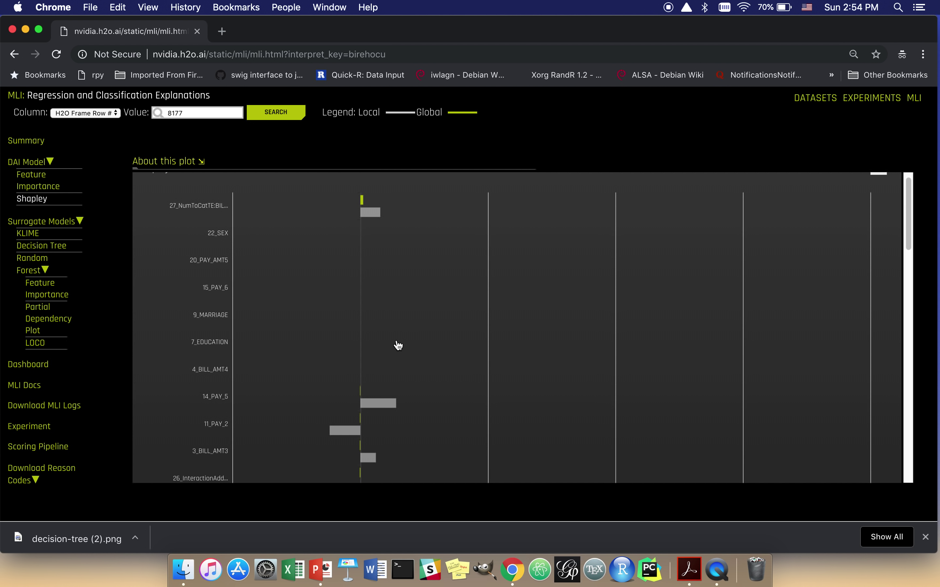
Show the explanation dashboard for row 8177 at 75% page zoom and inspect a cluster 6 LIME point's reason codes
{"action": "left_click", "coordinate": [38, 366]}
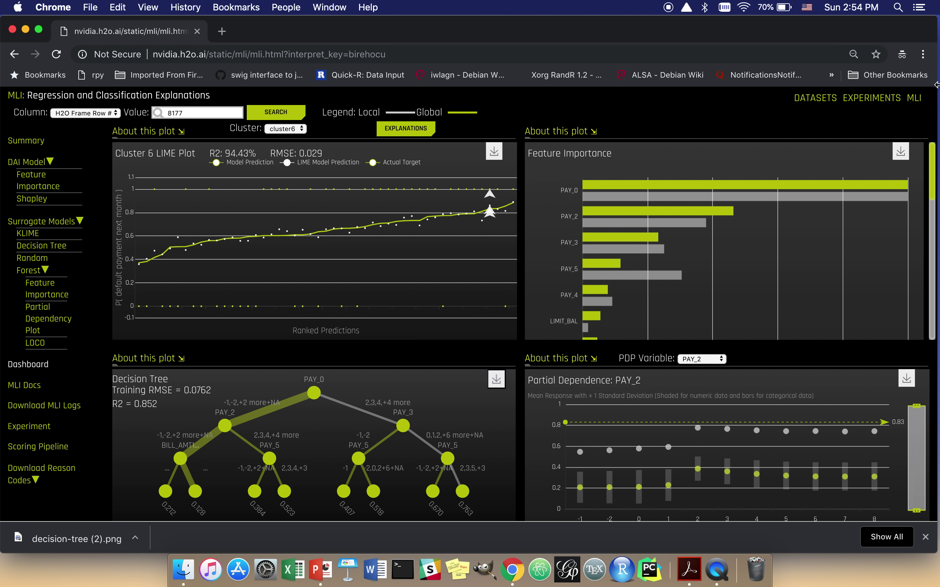
{"action": "left_click", "coordinate": [923, 54]}
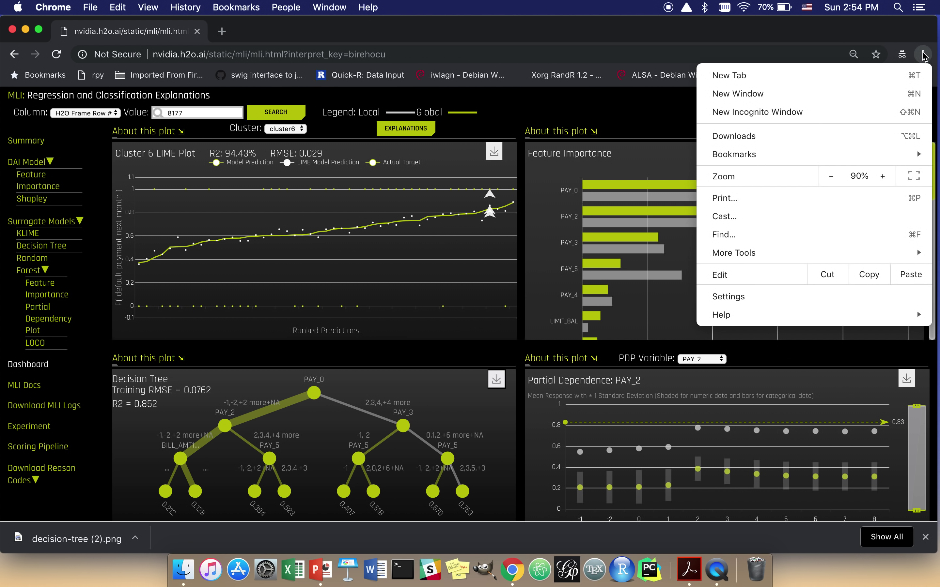
{"action": "left_click", "coordinate": [831, 177]}
{"action": "left_click", "coordinate": [831, 177]}
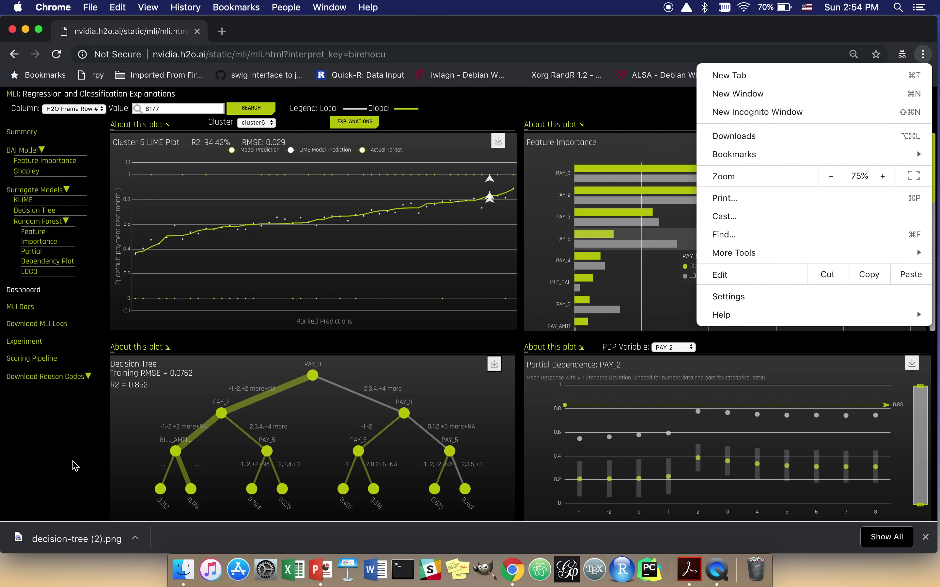
{"action": "key", "text": "Escape"}
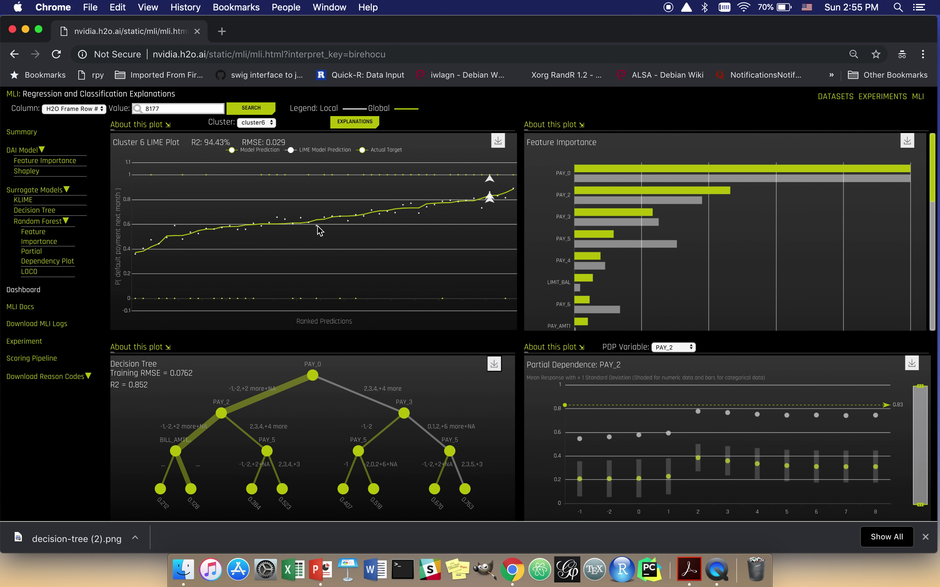
{"action": "mouse_move", "coordinate": [318, 227]}
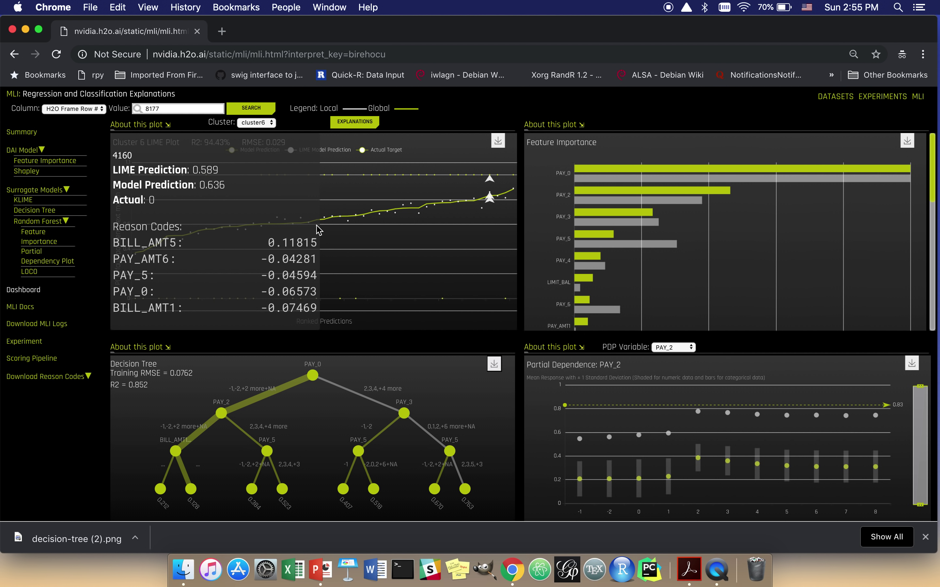
Select row 15898 in the cluster 6 LIME plot and compare global and LOCO importances of PAY_0, PAY_2 and PAY_5
{"action": "left_click", "coordinate": [325, 220]}
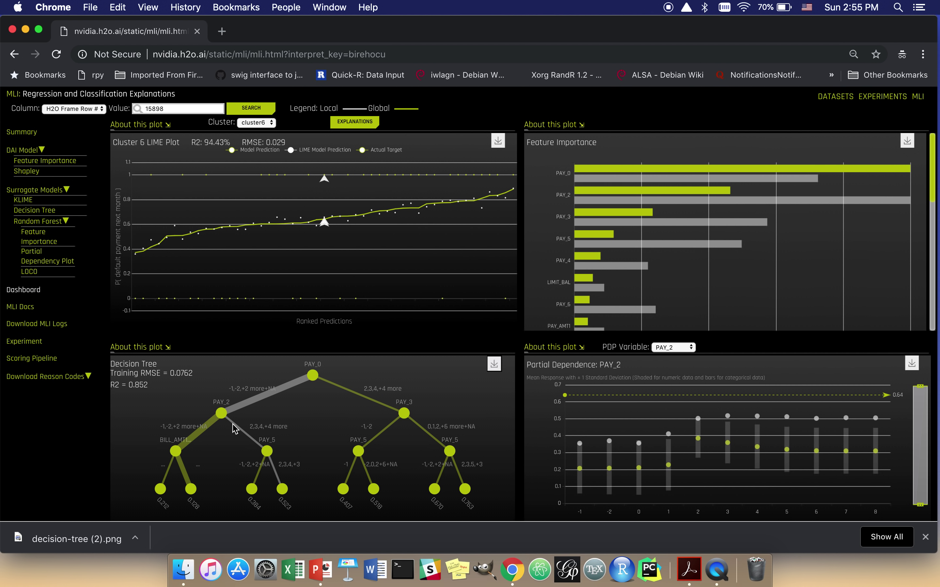
{"action": "mouse_move", "coordinate": [282, 487]}
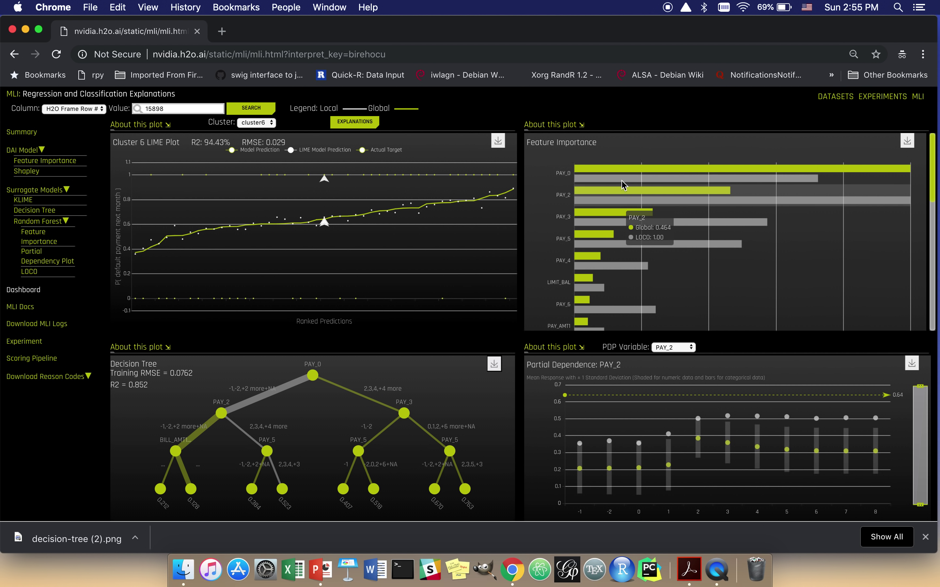
{"action": "mouse_move", "coordinate": [611, 224]}
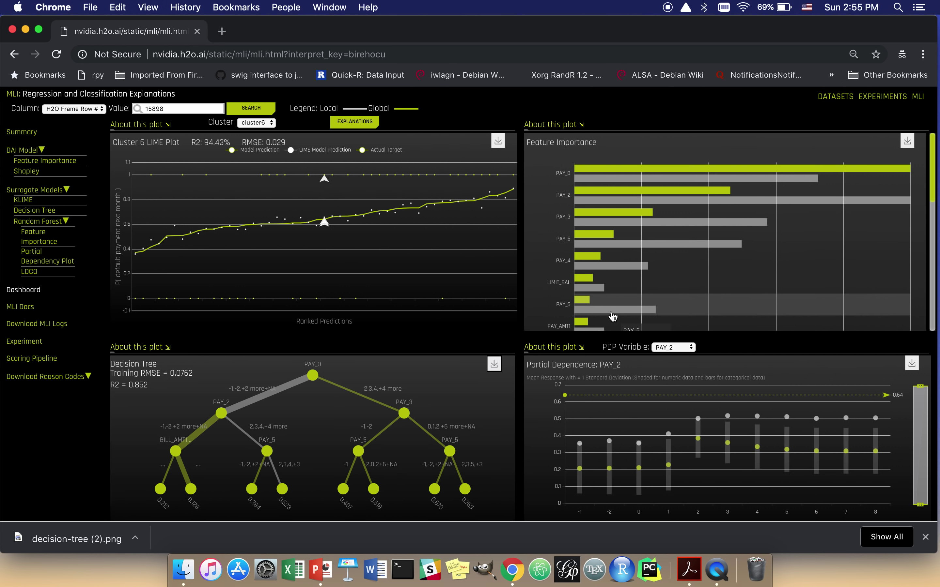
{"action": "mouse_move", "coordinate": [620, 183]}
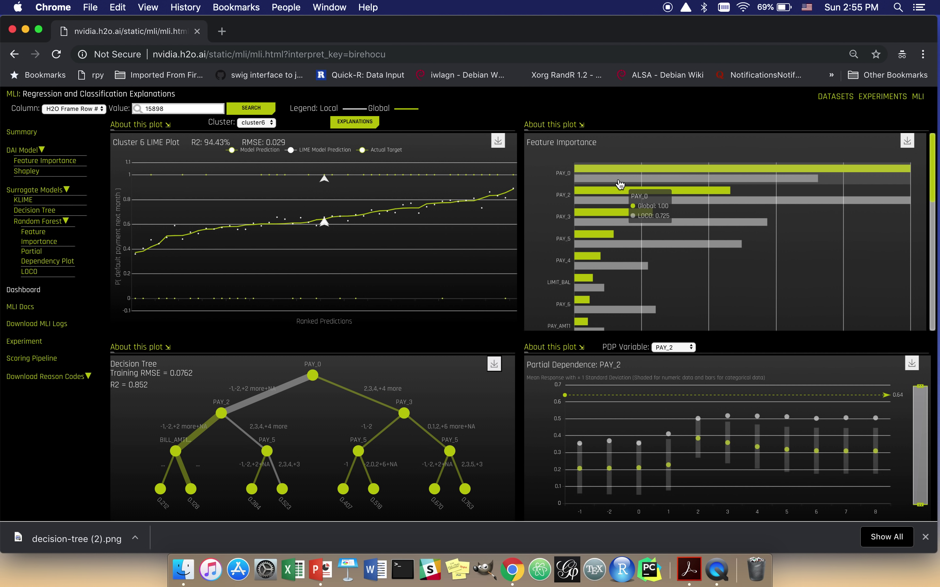
{"action": "mouse_move", "coordinate": [625, 203]}
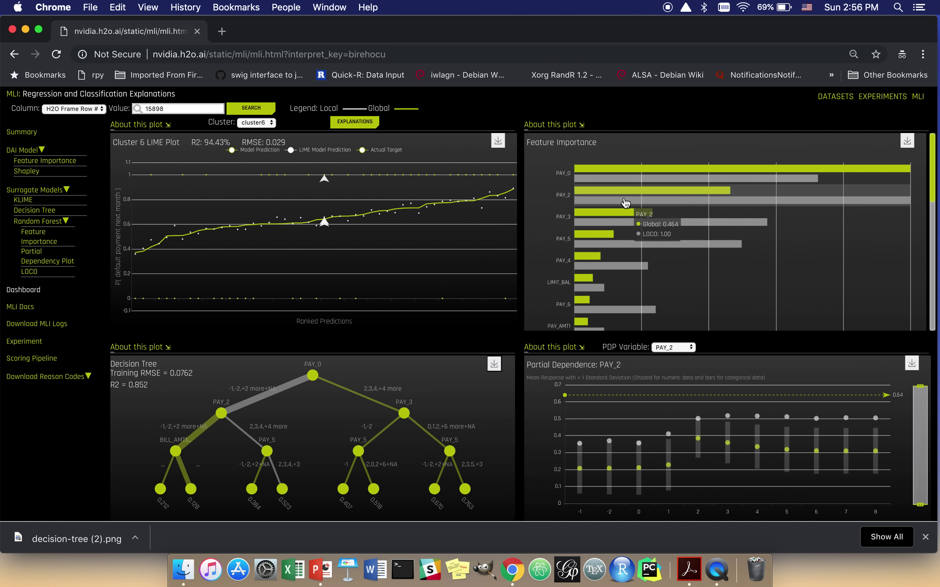
{"action": "mouse_move", "coordinate": [618, 246]}
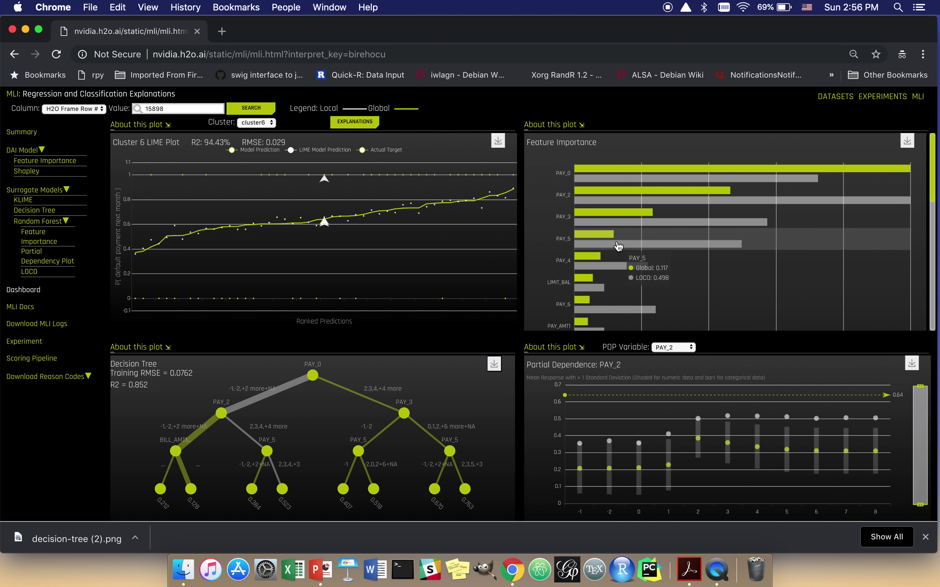
{"action": "scroll", "coordinate": [621, 250], "scroll_direction": "down", "scroll_amount": 2}
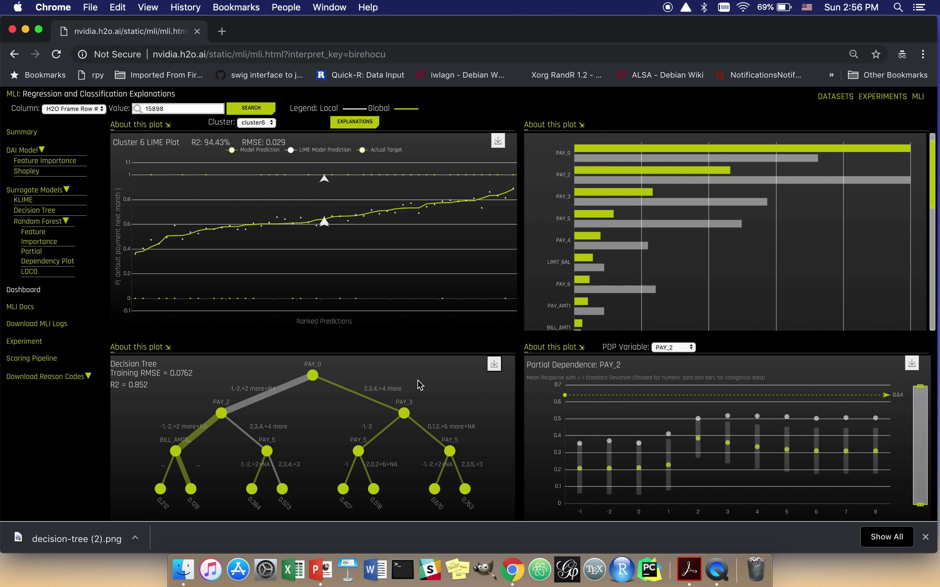
Show the local explanations for rows 5845, 8177 and 2324 from the cluster 6 LIME plot
{"action": "left_click", "coordinate": [176, 230]}
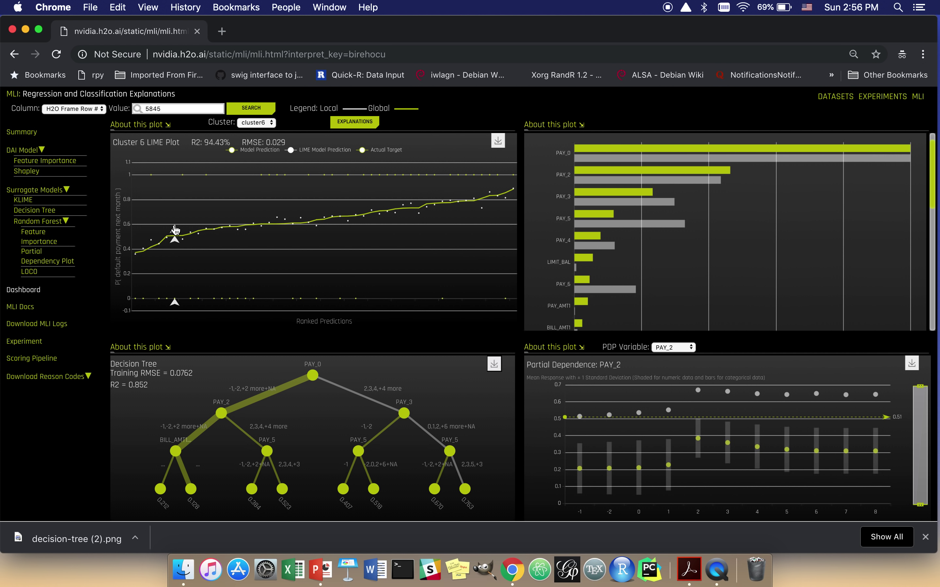
{"action": "left_click", "coordinate": [490, 196]}
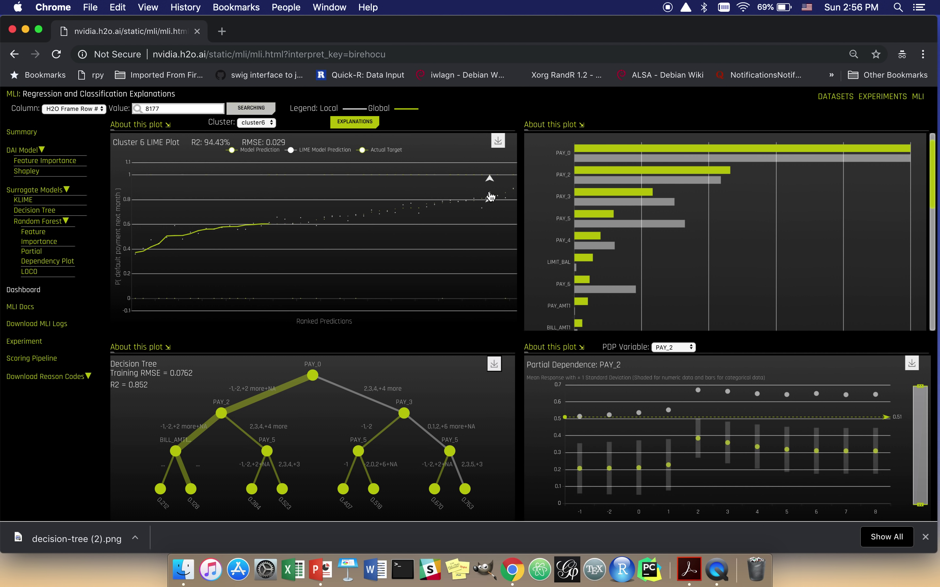
{"action": "left_click", "coordinate": [482, 209]}
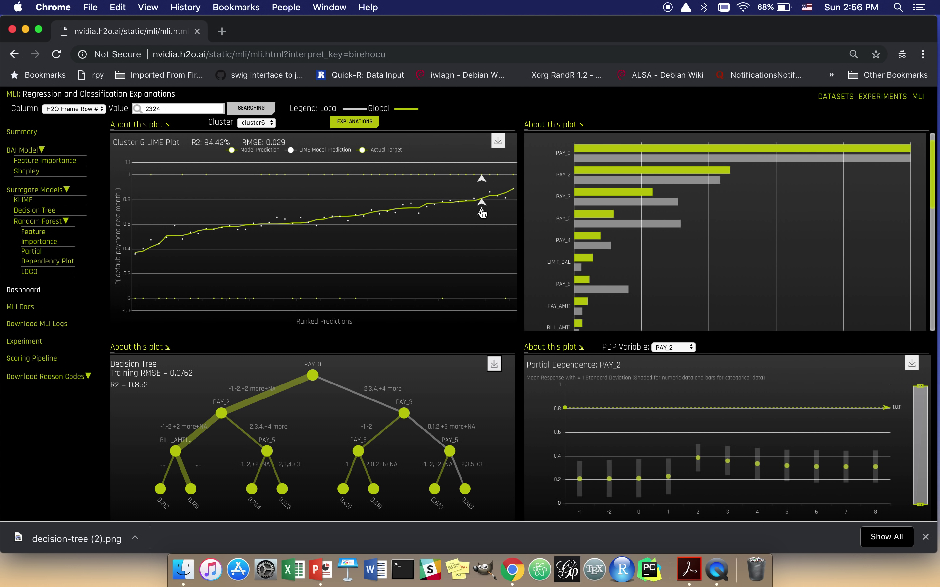
Switch the LIME plot to cluster10 and show the local explanations for rows 7048, 3689 and 23606
{"action": "left_click", "coordinate": [266, 123]}
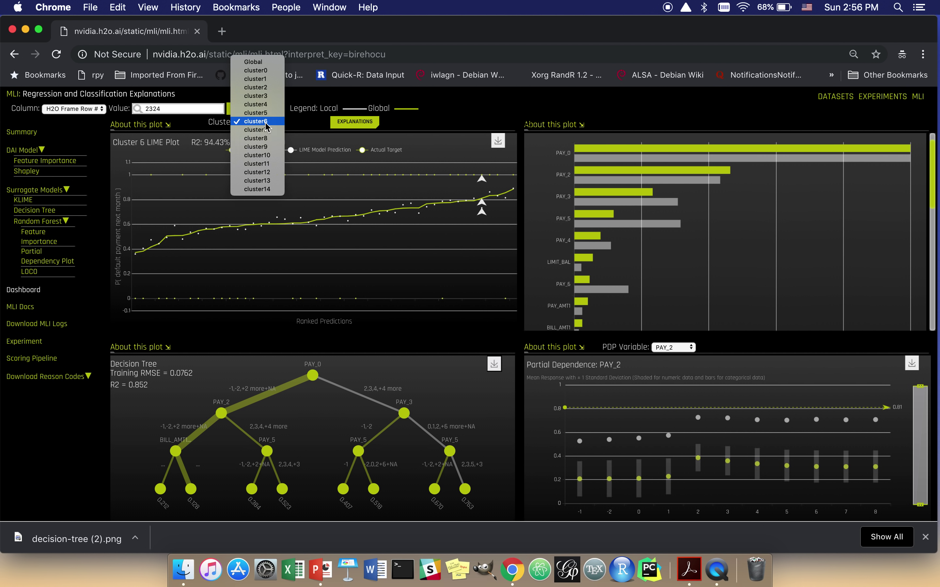
{"action": "left_click", "coordinate": [269, 155]}
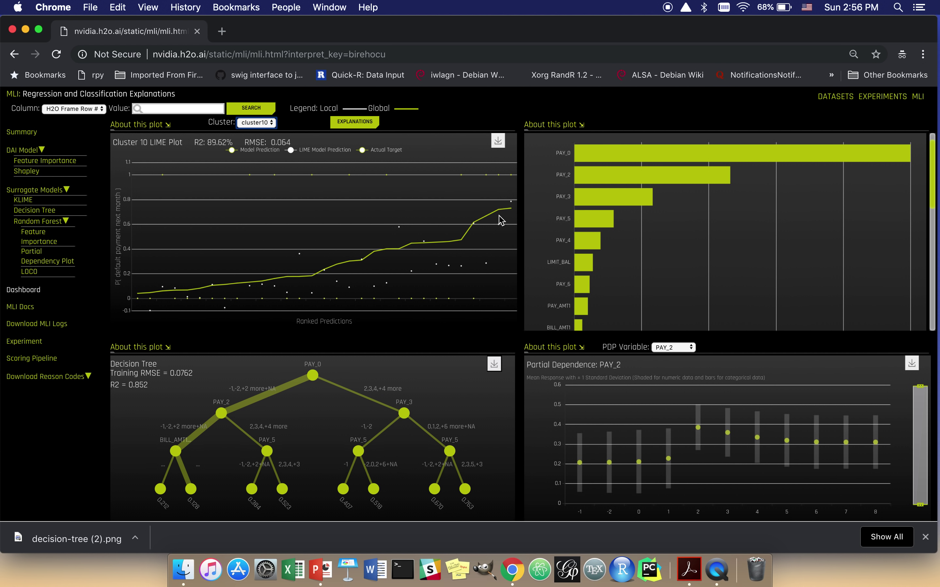
{"action": "mouse_move", "coordinate": [511, 205]}
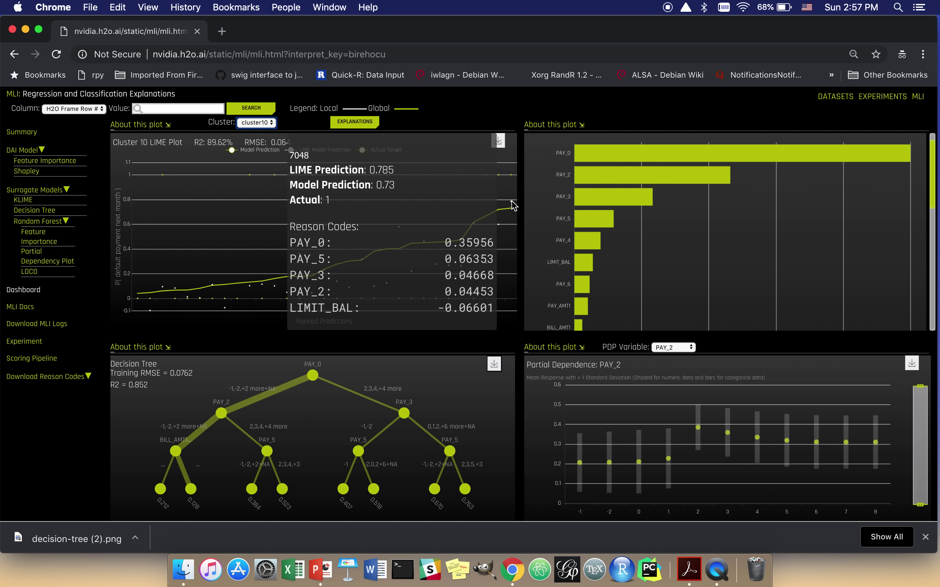
{"action": "left_click", "coordinate": [511, 204]}
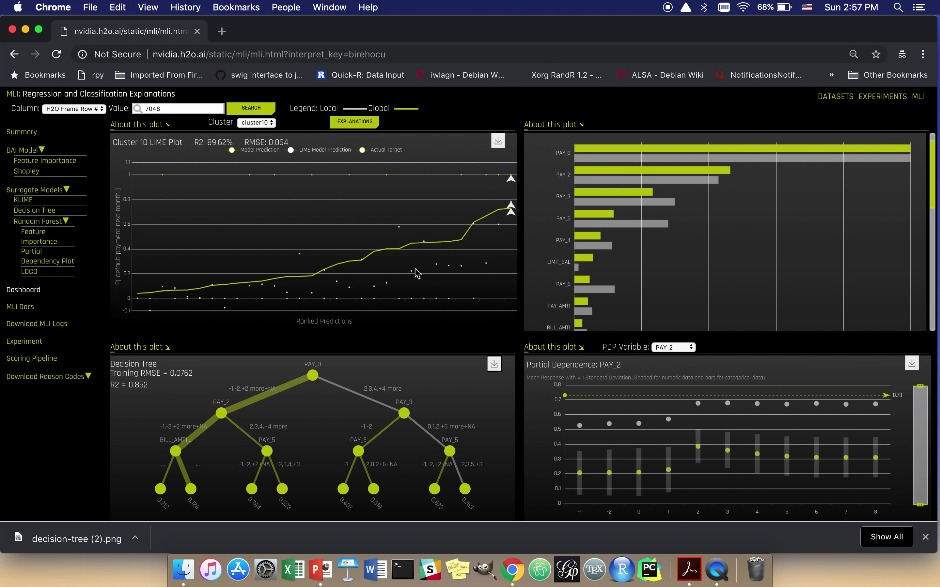
{"action": "mouse_move", "coordinate": [413, 273]}
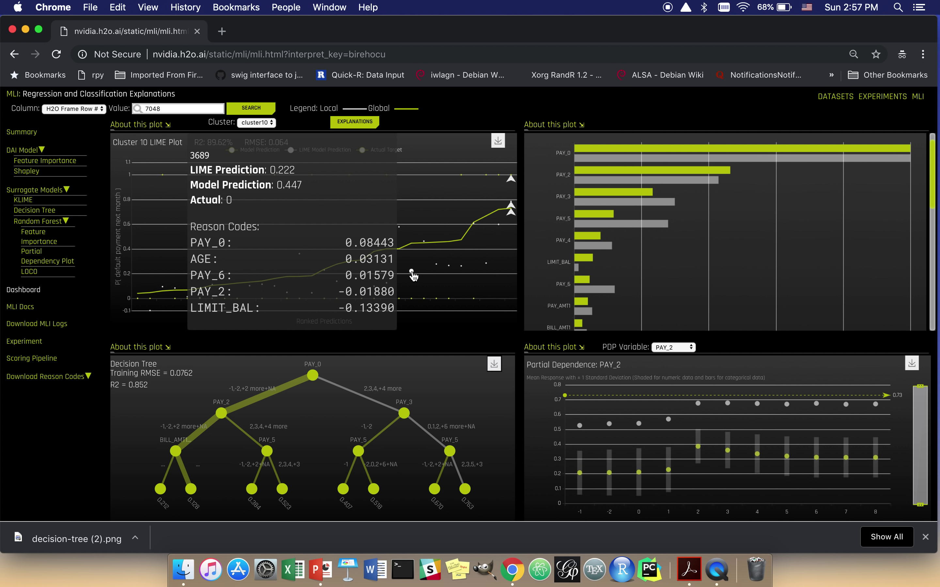
{"action": "left_click", "coordinate": [412, 275]}
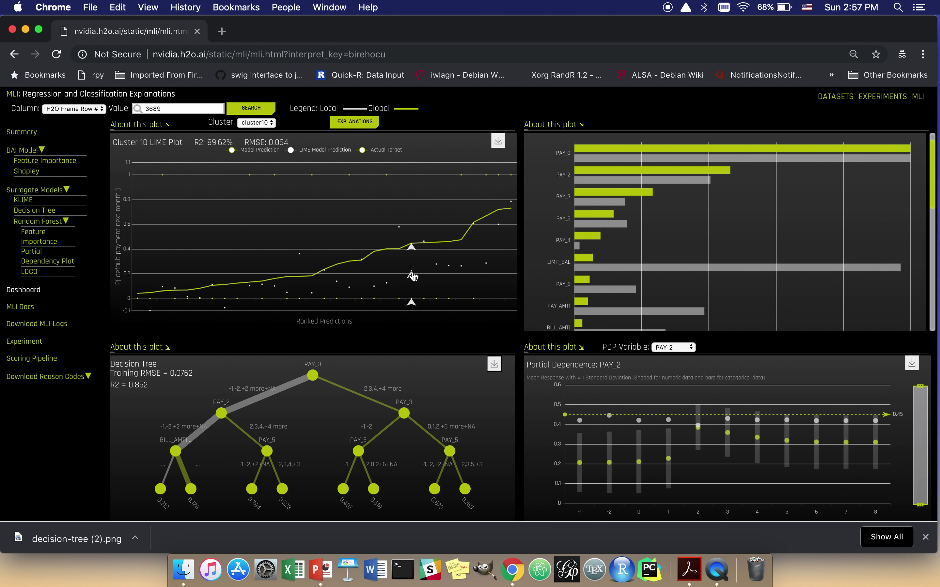
{"action": "left_click", "coordinate": [362, 263]}
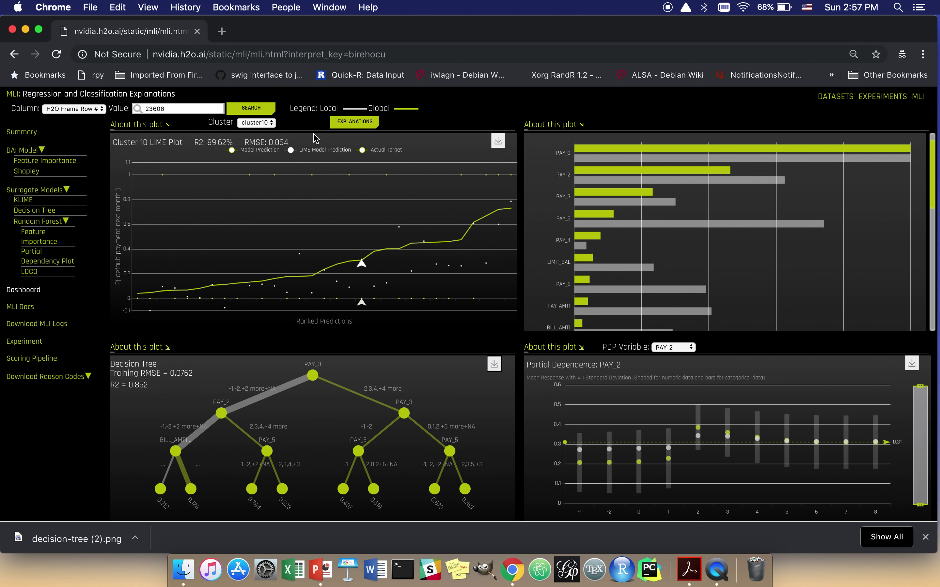
Switch the LIME plot to cluster3 and show the local explanation for row 7752
{"action": "left_click", "coordinate": [259, 124]}
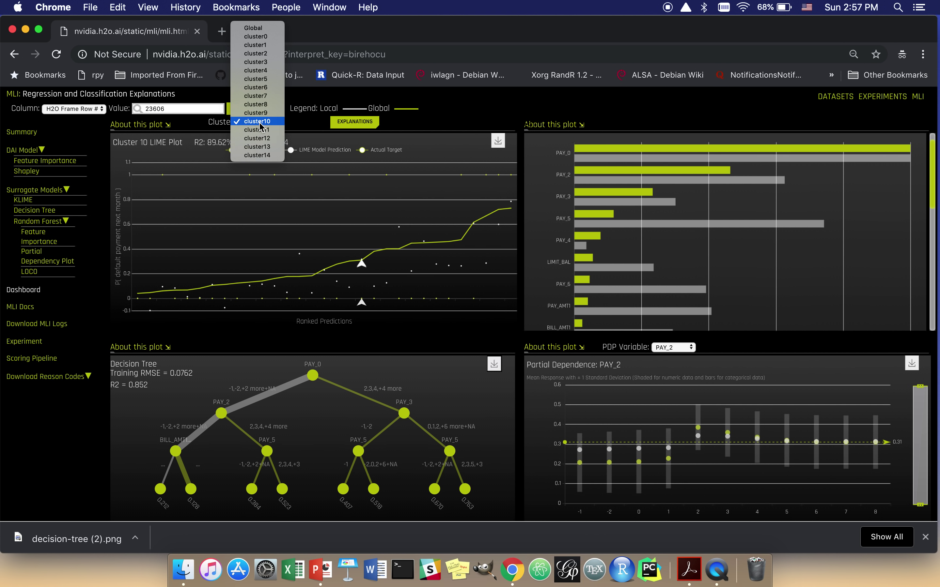
{"action": "left_click", "coordinate": [264, 63]}
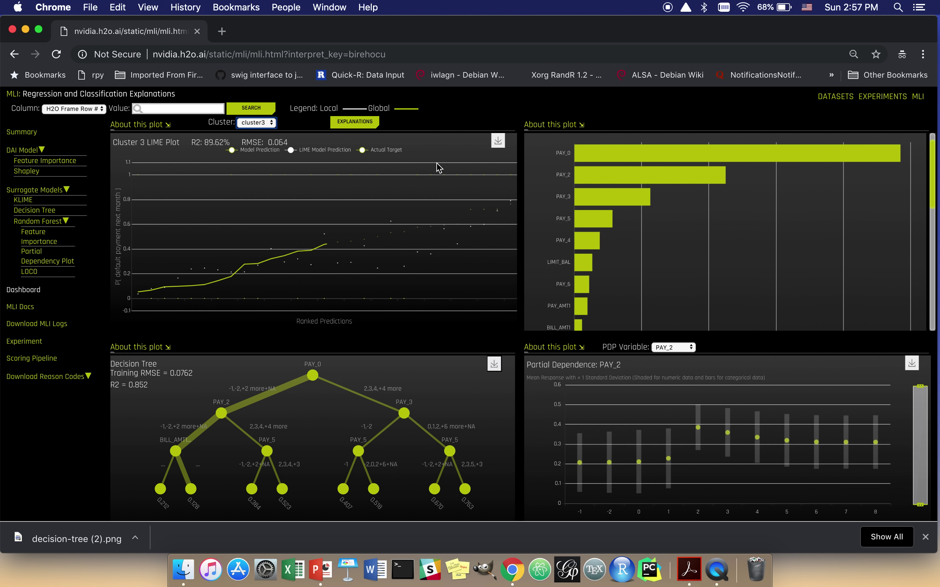
{"action": "left_click", "coordinate": [473, 228]}
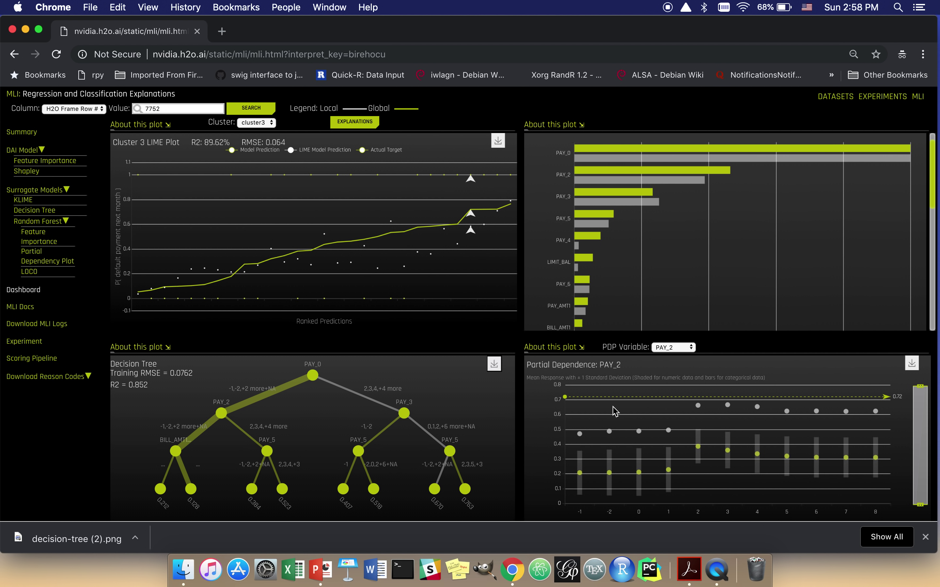
Set the partial dependence plot's variable to PAY_0 for row 7752
{"action": "left_click", "coordinate": [681, 349]}
{"action": "left_click", "coordinate": [676, 339]}
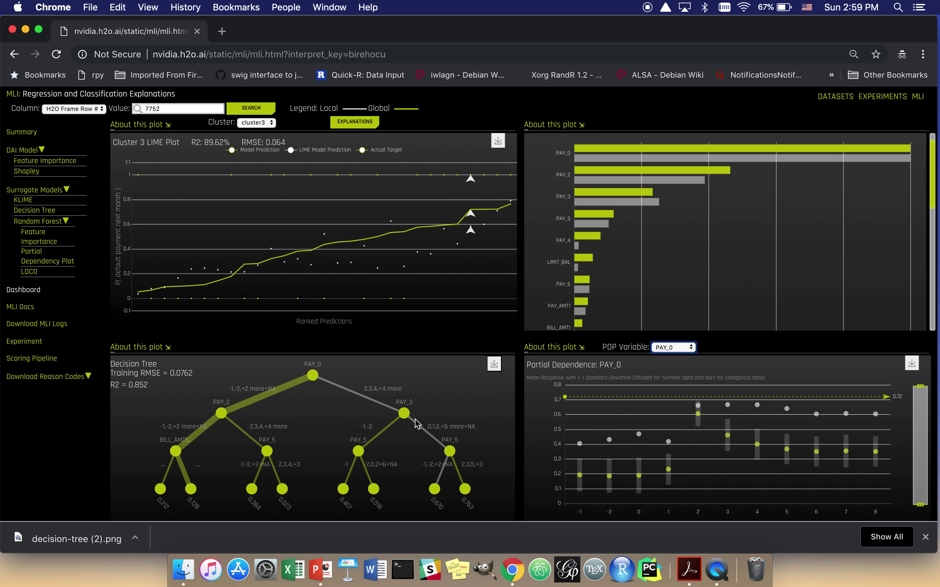
{"action": "mouse_move", "coordinate": [875, 416]}
Switch to the arXiv window, open the PDF of "On the Art and Science of Machine Learning Explanations" and find Figure 4
{"action": "key", "text": "ctrl+Up"}
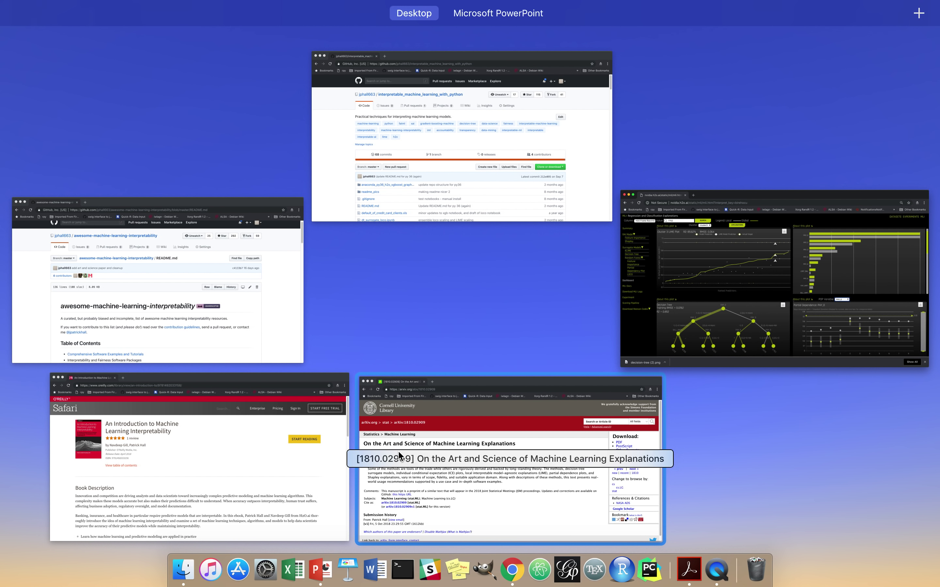
{"action": "left_click", "coordinate": [400, 455]}
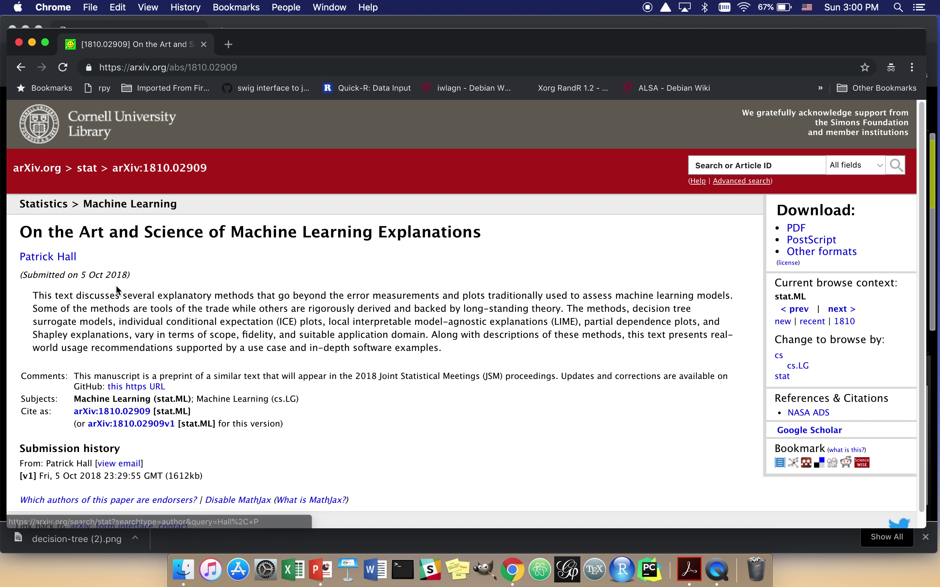
{"action": "left_click", "coordinate": [796, 228]}
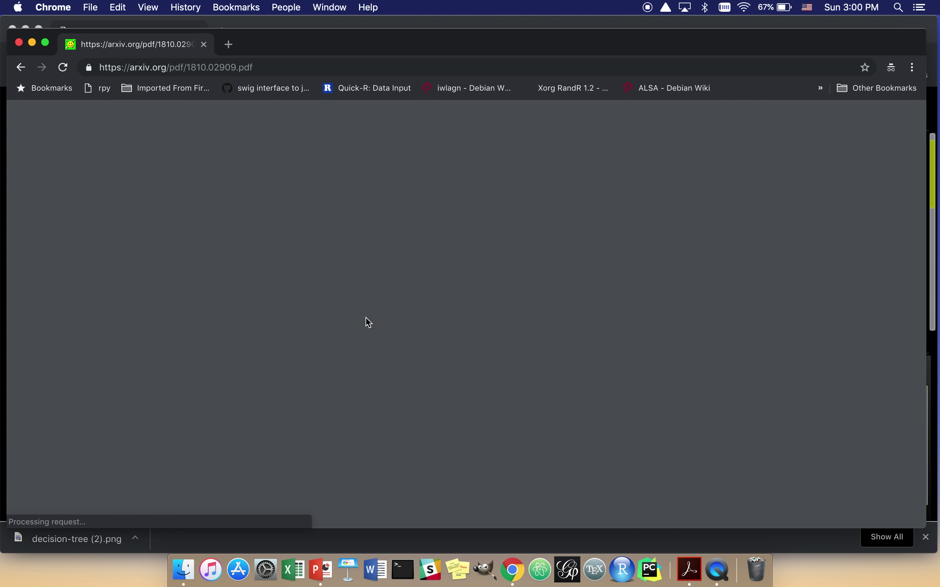
{"action": "scroll", "coordinate": [370, 320], "scroll_direction": "down", "scroll_amount": 15}
{"action": "scroll", "coordinate": [370, 320], "scroll_direction": "down", "scroll_amount": 20}
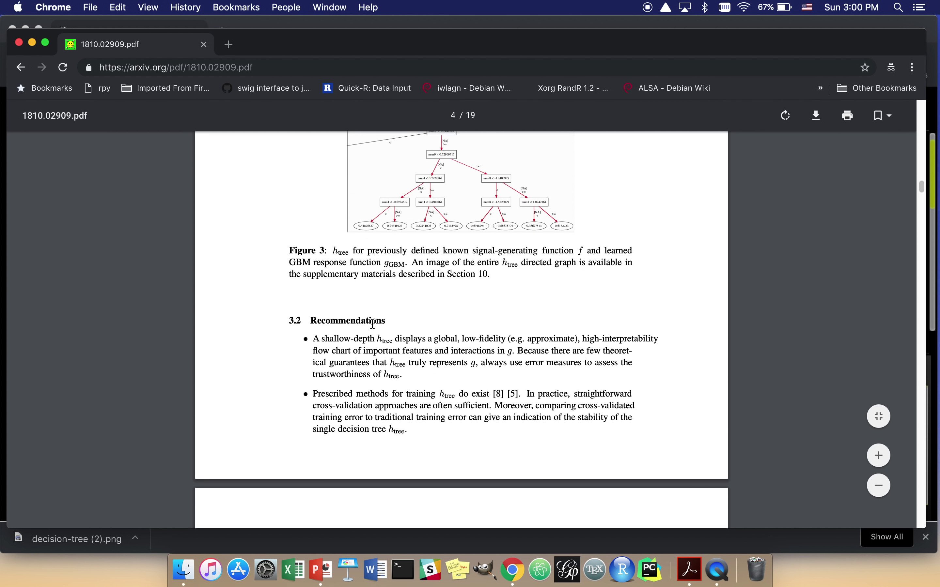
{"action": "scroll", "coordinate": [372, 324], "scroll_direction": "down", "scroll_amount": 5}
{"action": "scroll", "coordinate": [371, 324], "scroll_direction": "up", "scroll_amount": 8}
{"action": "scroll", "coordinate": [371, 324], "scroll_direction": "down", "scroll_amount": 20}
{"action": "left_click", "coordinate": [371, 324]}
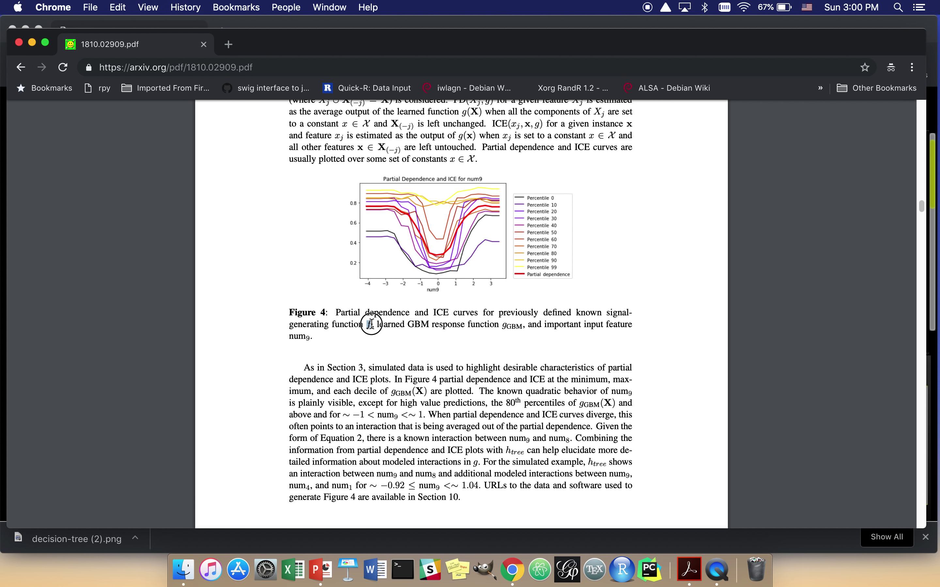
{"action": "left_click_drag", "start_coordinate": [371, 325], "coordinate": [370, 313]}
Enlarge the paper to 175% around Figure 4's partial dependence and ICE curves and clear the text selection
{"action": "left_click", "coordinate": [911, 67]}
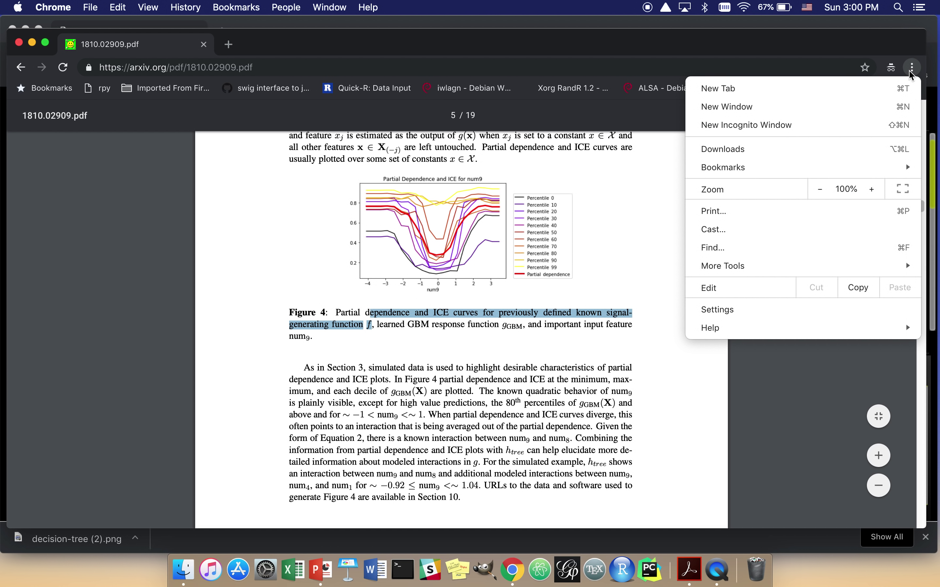
{"action": "left_click", "coordinate": [872, 189]}
{"action": "left_click", "coordinate": [872, 189]}
{"action": "left_click", "coordinate": [872, 189]}
{"action": "left_click", "coordinate": [872, 189]}
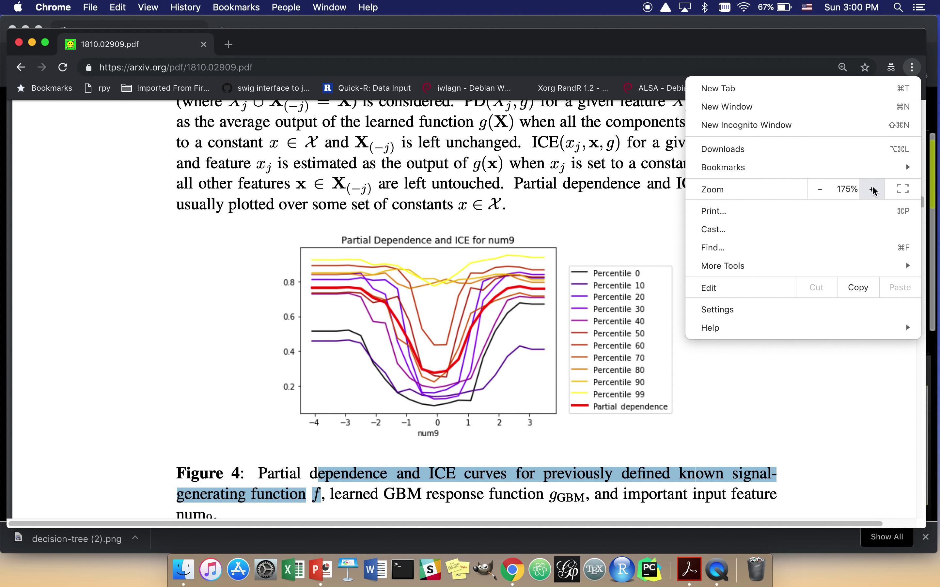
{"action": "left_click", "coordinate": [748, 404]}
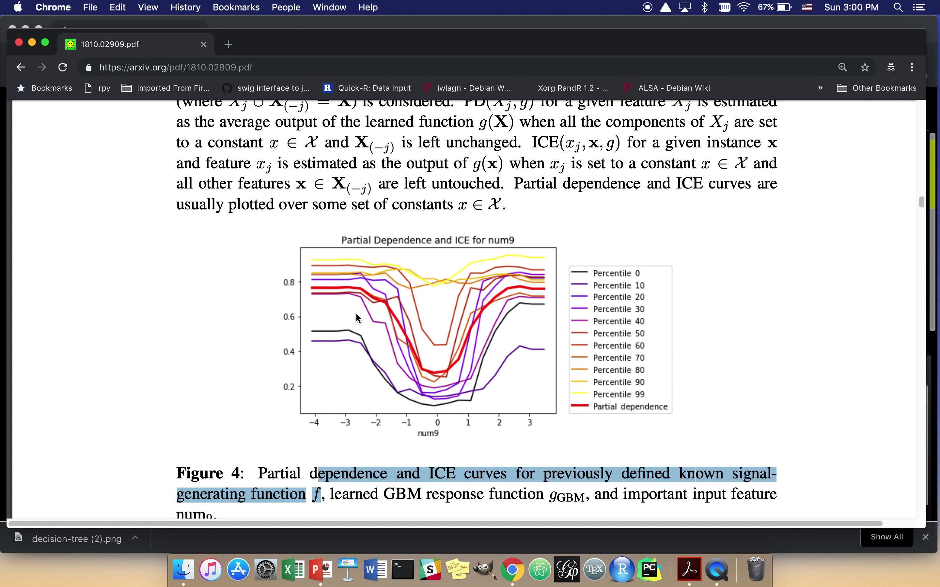
{"action": "left_click", "coordinate": [417, 443]}
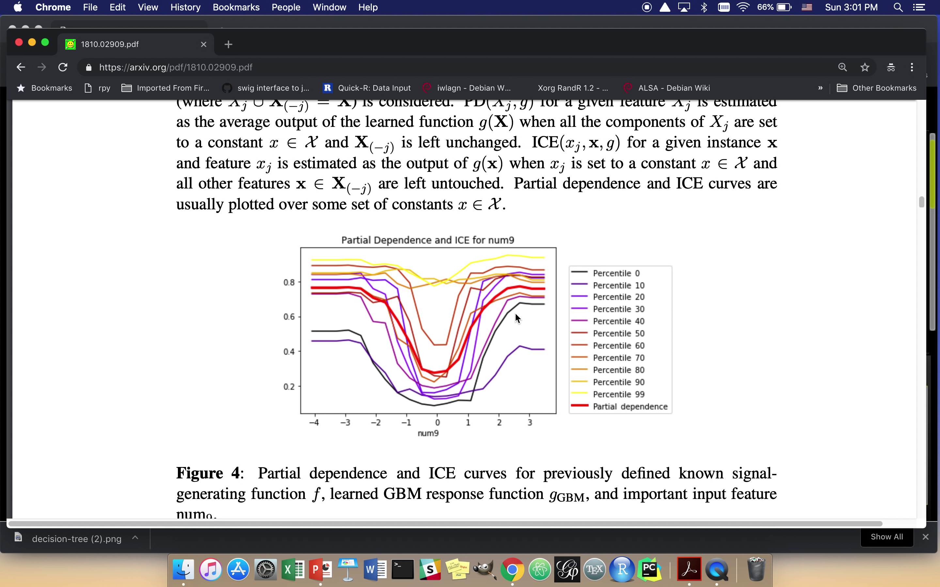
Compare Figure 3's surrogate decision tree with Figure 4's partial dependence and ICE curves for num9
{"action": "scroll", "coordinate": [514, 312], "scroll_direction": "up", "scroll_amount": 15}
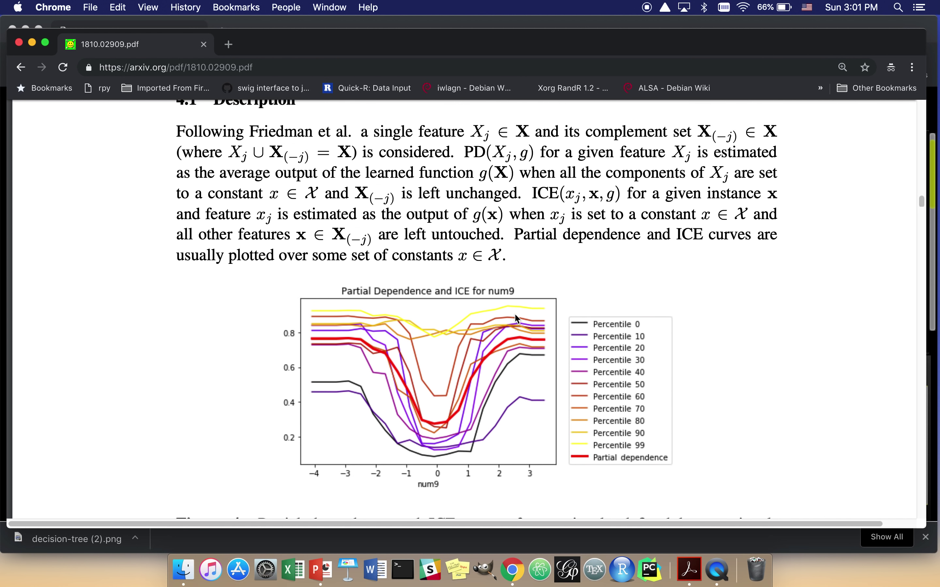
{"action": "scroll", "coordinate": [515, 308], "scroll_direction": "up", "scroll_amount": 10}
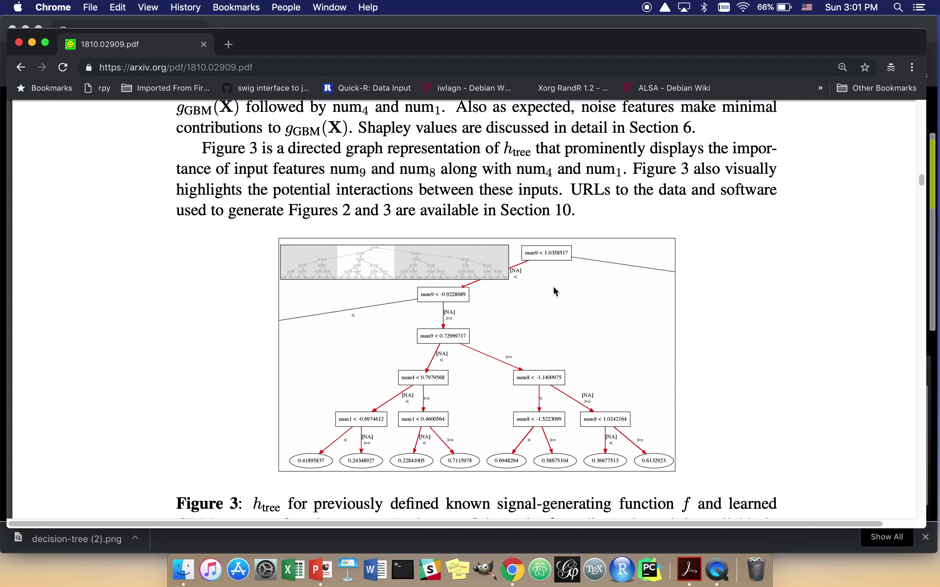
{"action": "scroll", "coordinate": [555, 287], "scroll_direction": "down", "scroll_amount": 20}
{"action": "scroll", "coordinate": [560, 277], "scroll_direction": "down", "scroll_amount": 4}
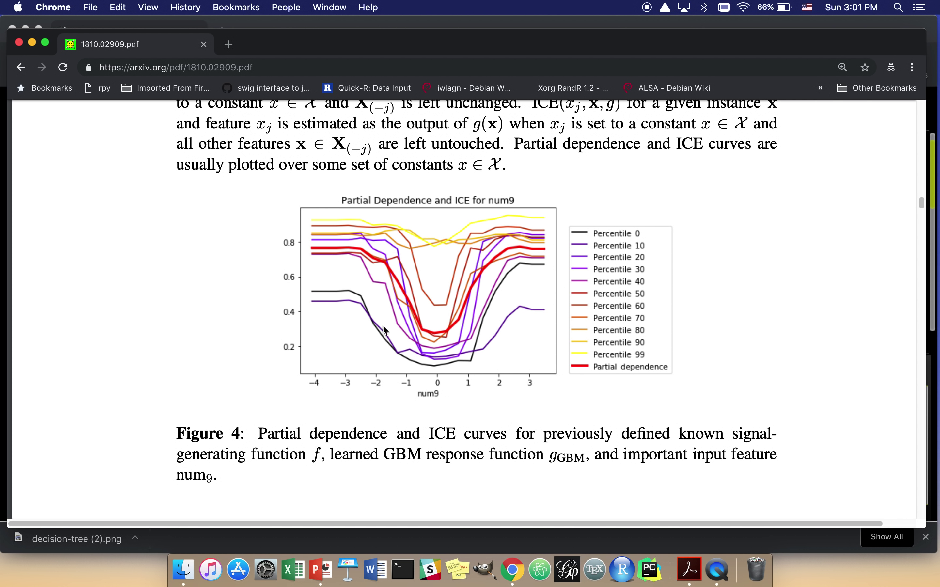
{"action": "scroll", "coordinate": [417, 317], "scroll_direction": "up", "scroll_amount": 20}
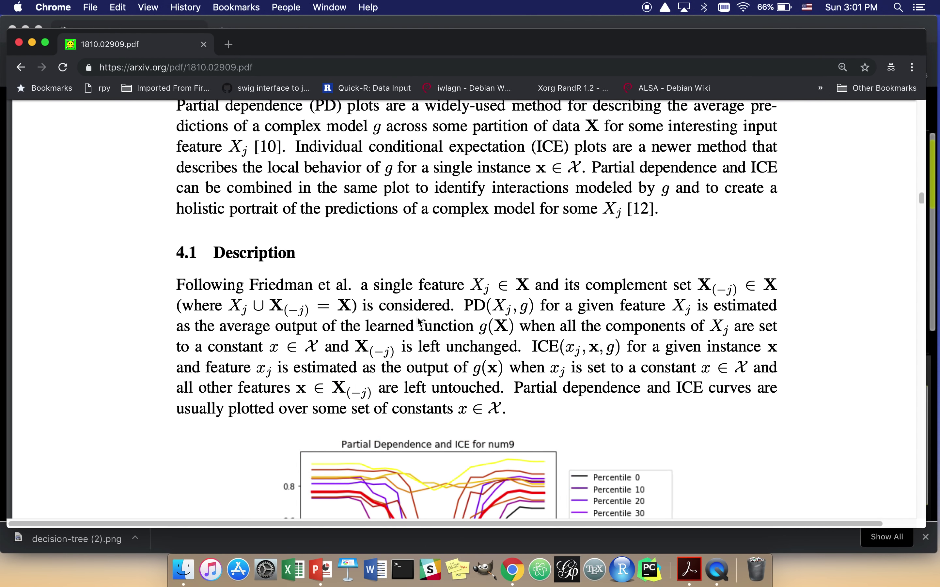
{"action": "scroll", "coordinate": [418, 320], "scroll_direction": "up", "scroll_amount": 5}
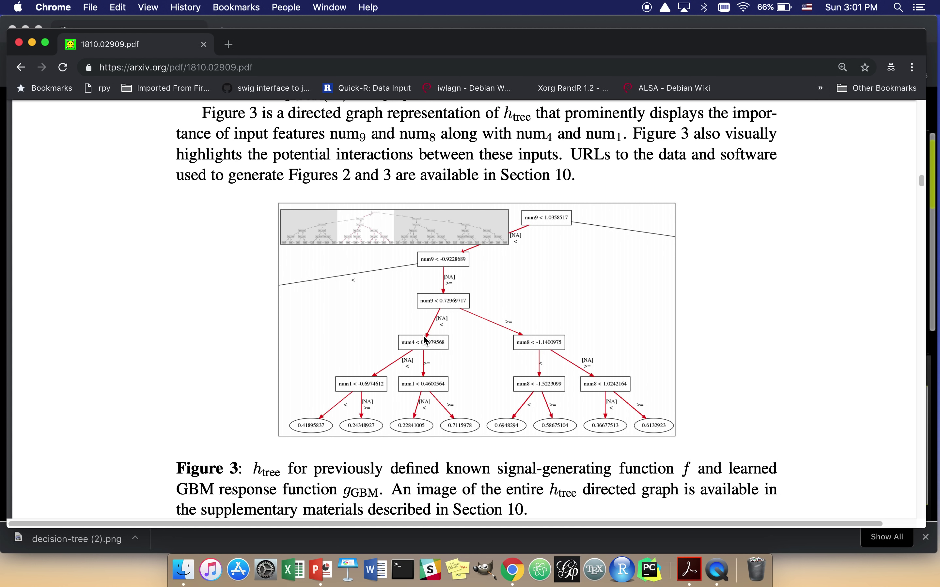
Examine the partial dependence and ICE curves for num9 in the paper's Figure 4
{"action": "scroll", "coordinate": [455, 390], "scroll_direction": "down", "scroll_amount": 2}
{"action": "scroll", "coordinate": [456, 390], "scroll_direction": "down", "scroll_amount": 20}
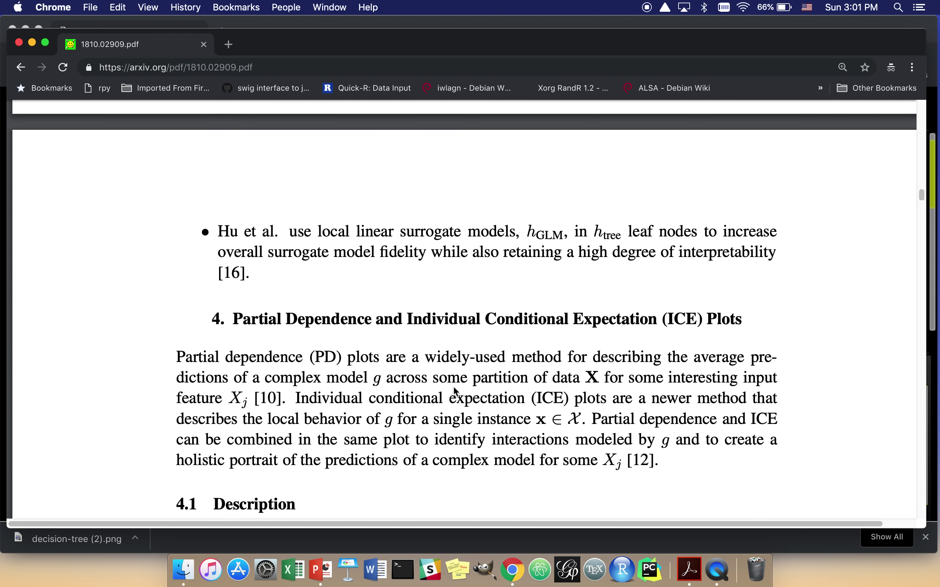
{"action": "scroll", "coordinate": [453, 386], "scroll_direction": "down", "scroll_amount": 15}
{"action": "scroll", "coordinate": [427, 363], "scroll_direction": "up", "scroll_amount": 4}
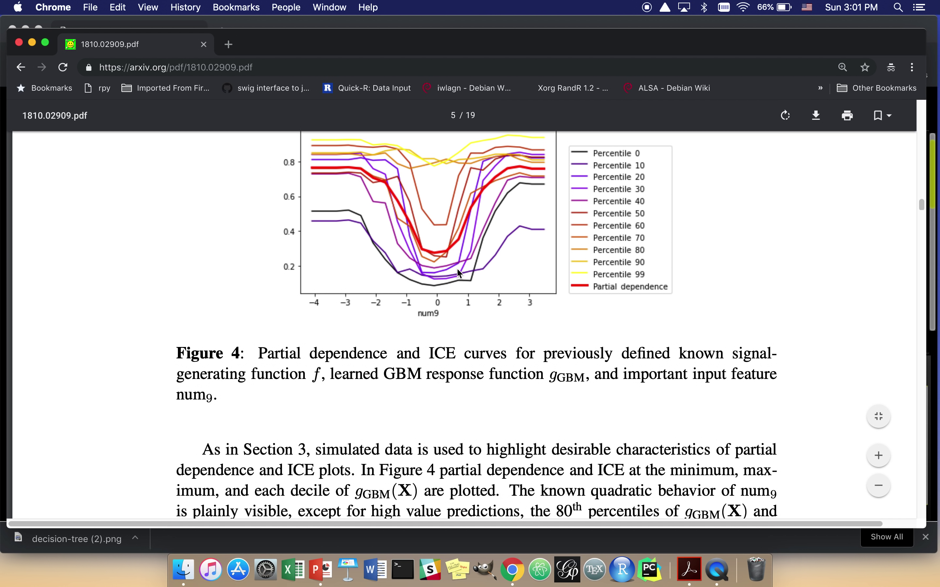
{"action": "scroll", "coordinate": [476, 200], "scroll_direction": "up", "scroll_amount": 2}
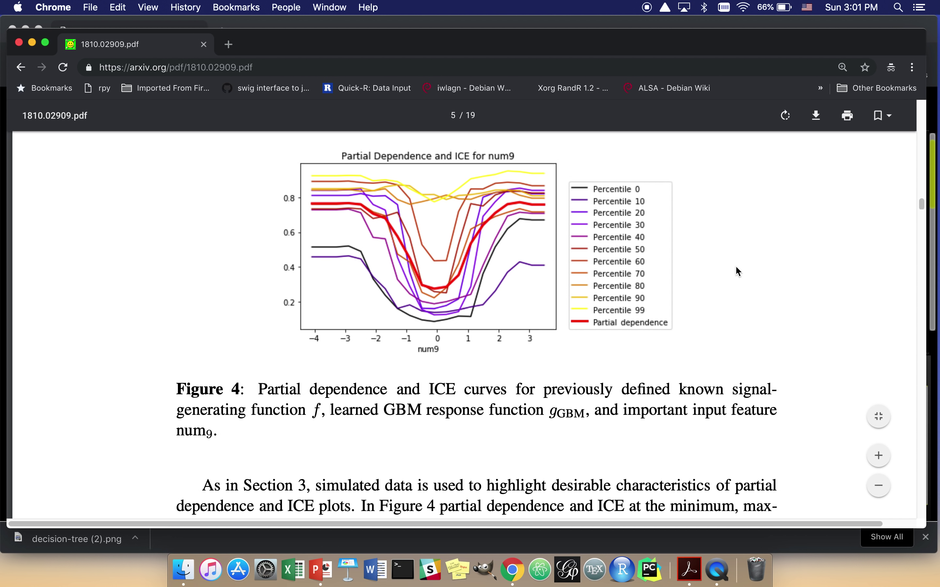
Find the signal-generating function in equation (2) and highlight the full formula and its squared num9 term
{"action": "scroll", "coordinate": [736, 266], "scroll_direction": "up", "scroll_amount": 15}
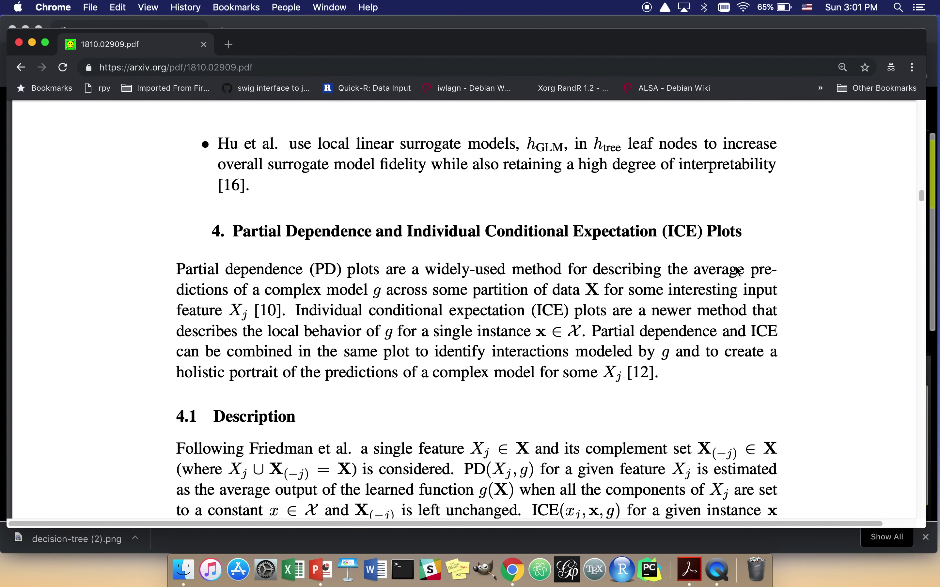
{"action": "scroll", "coordinate": [735, 265], "scroll_direction": "up", "scroll_amount": 15}
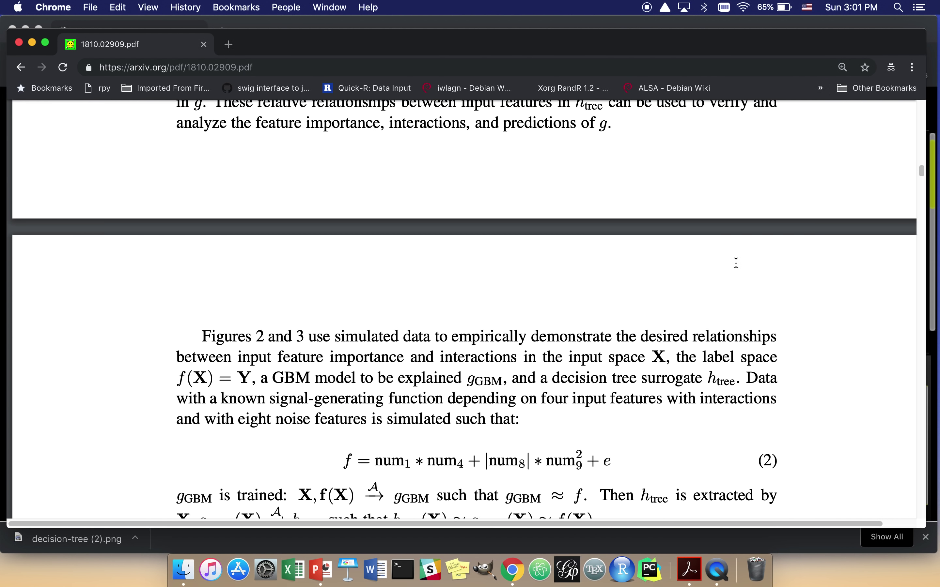
{"action": "scroll", "coordinate": [735, 263], "scroll_direction": "down", "scroll_amount": 8}
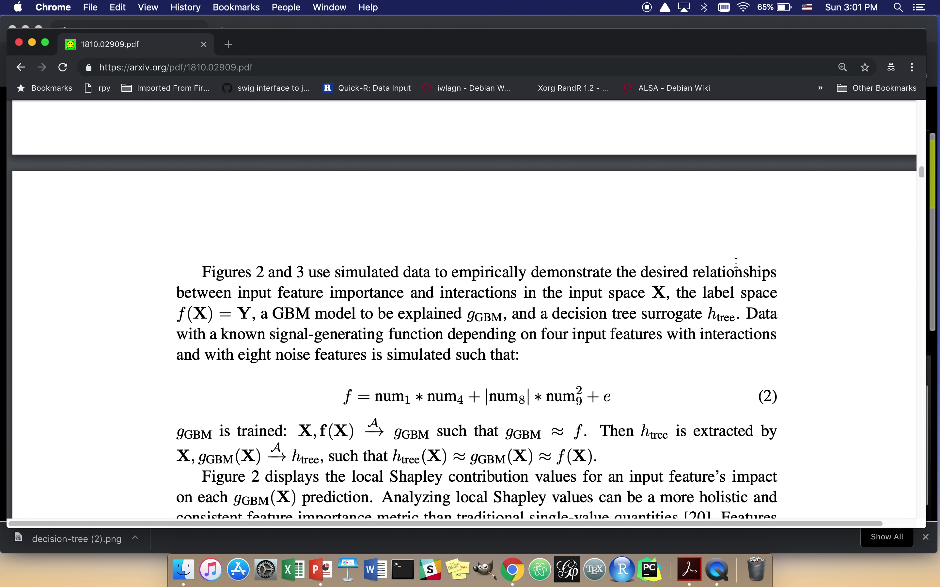
{"action": "left_click_drag", "start_coordinate": [618, 391], "coordinate": [345, 402]}
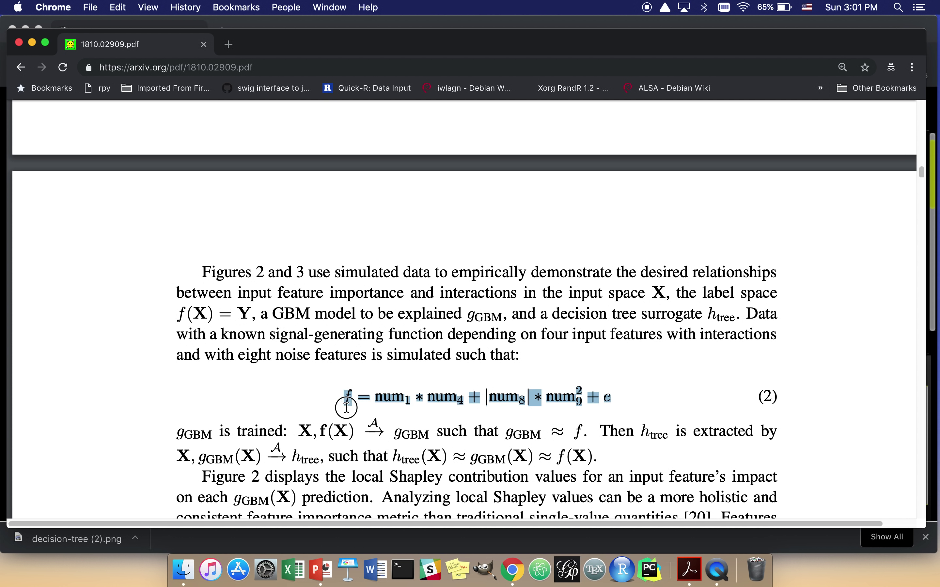
{"action": "left_click", "coordinate": [523, 398]}
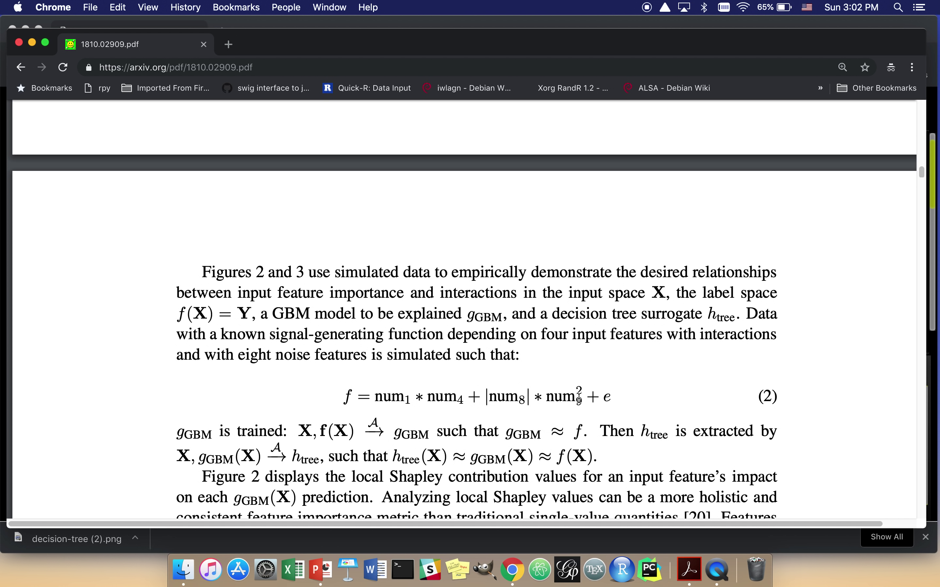
{"action": "left_click_drag", "start_coordinate": [564, 398], "coordinate": [598, 395]}
{"action": "left_click", "coordinate": [598, 396]}
Switch back to the Driverless AI interpretation window and open the KLIME surrogate model plot
{"action": "key", "text": "ctrl+Up"}
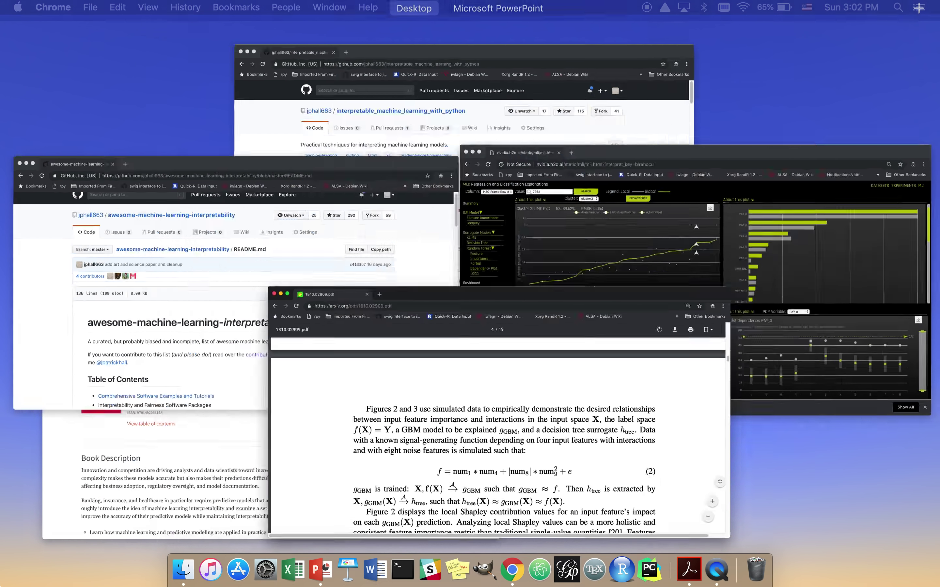
{"action": "left_click", "coordinate": [828, 341]}
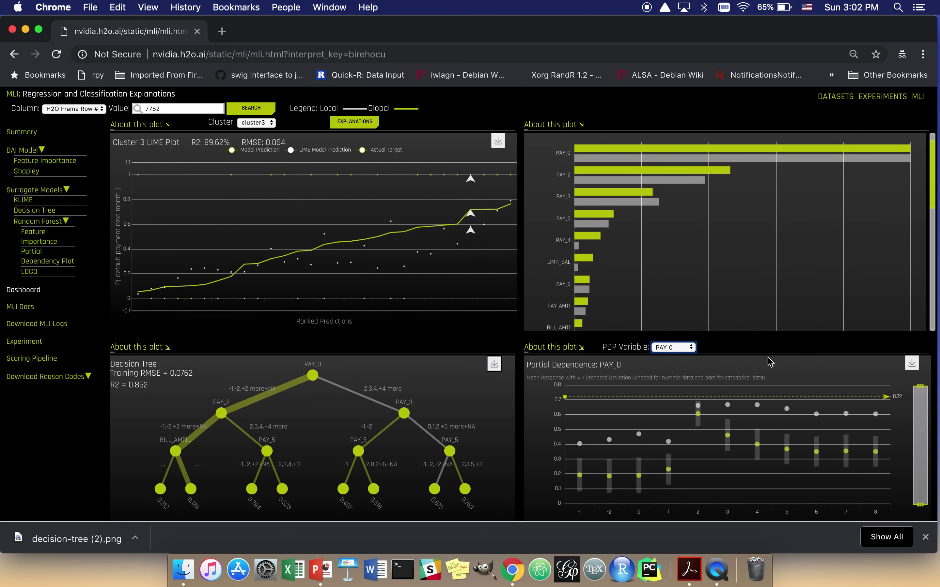
{"action": "mouse_move", "coordinate": [662, 468]}
{"action": "left_click", "coordinate": [25, 200]}
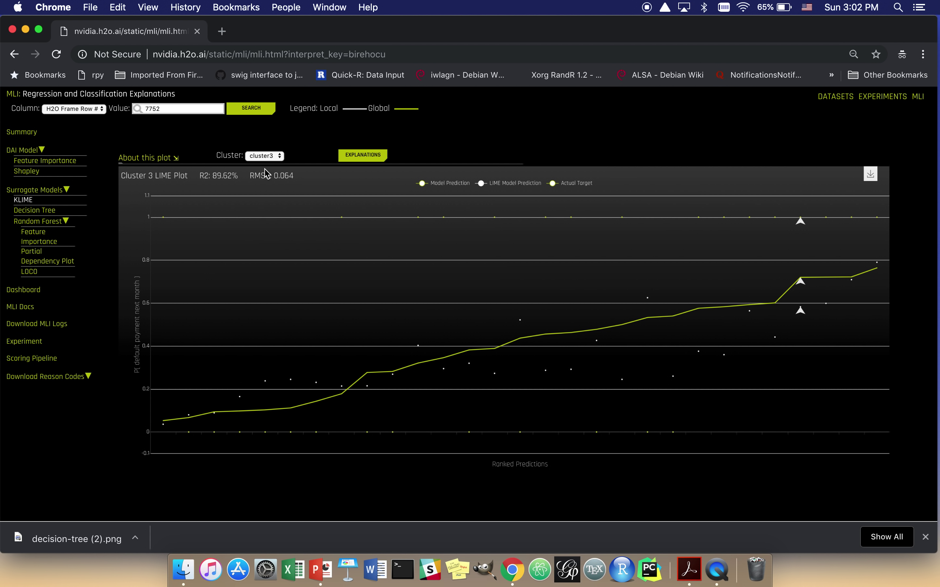
Set the KLIME plot's cluster to Global, keeping that choice after reviewing the available clusters
{"action": "left_click", "coordinate": [264, 156]}
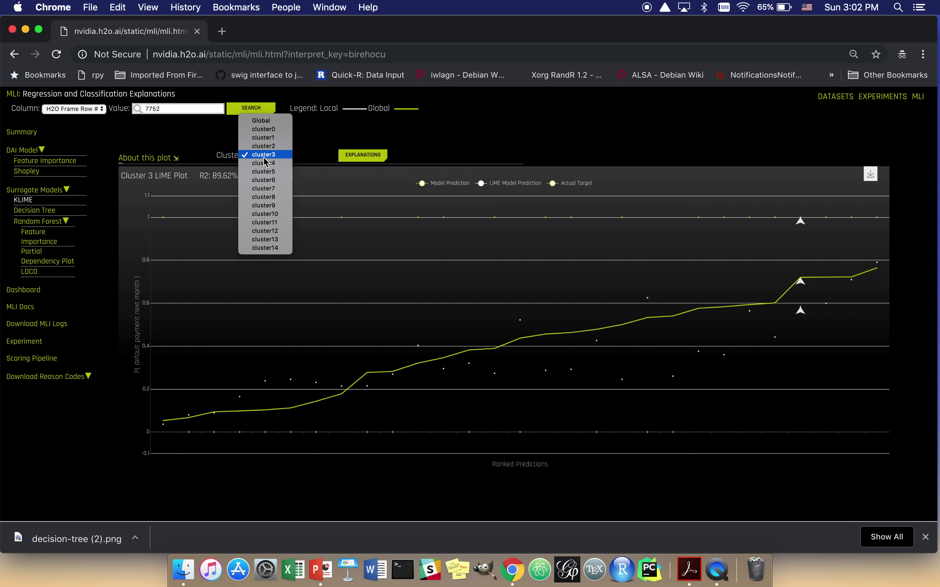
{"action": "left_click", "coordinate": [264, 121]}
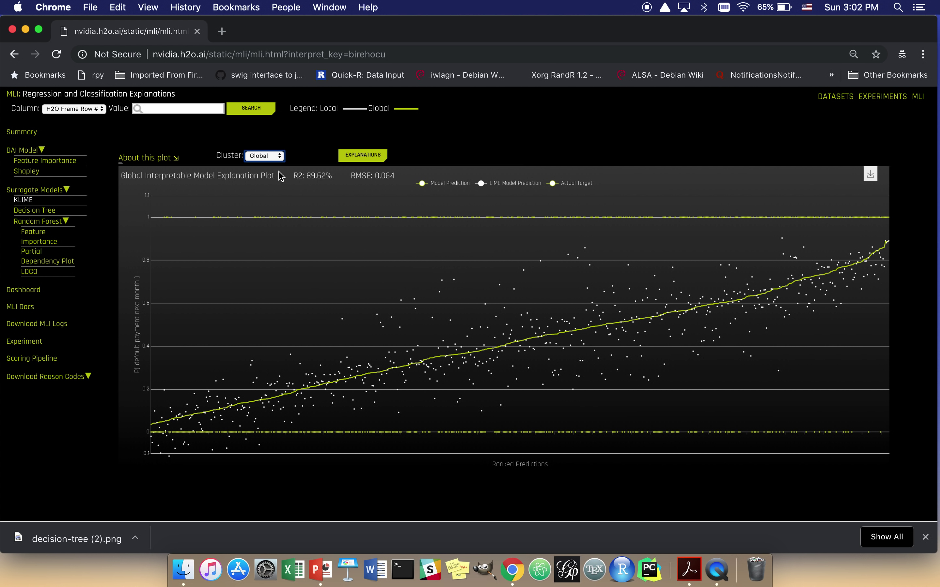
{"action": "left_click", "coordinate": [269, 157]}
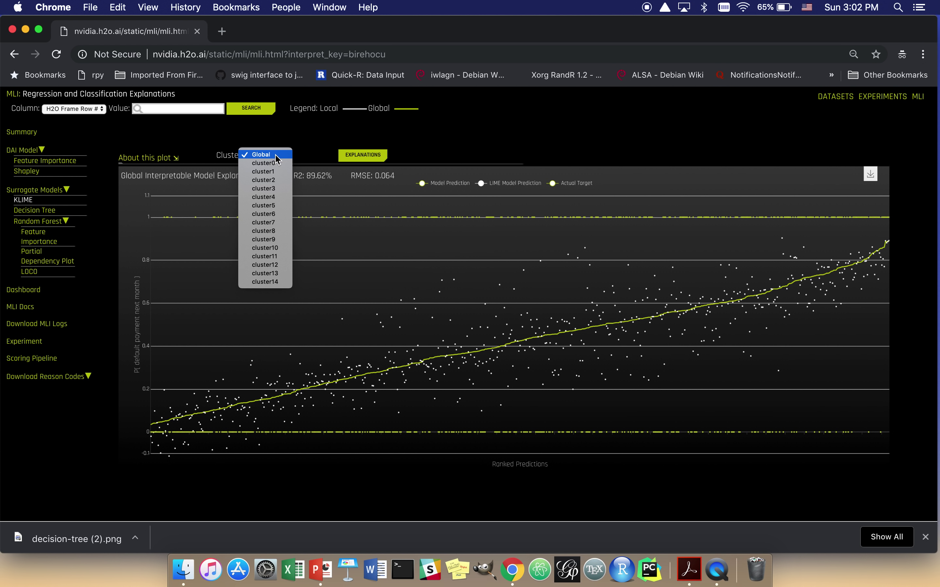
{"action": "left_click", "coordinate": [298, 155]}
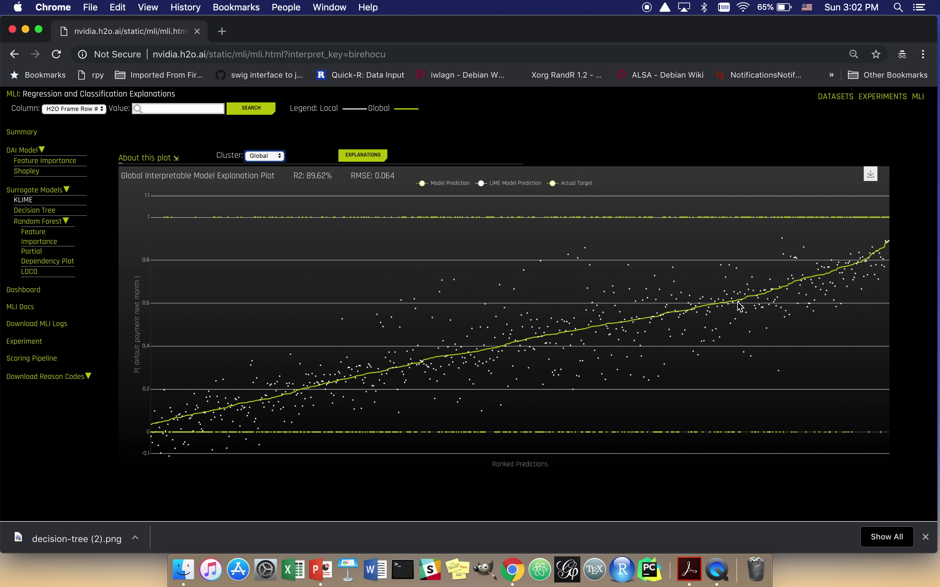
Inspect the data point for row 5457 from the global KLIME plot and reset the cluster to Global
{"action": "left_click", "coordinate": [803, 280]}
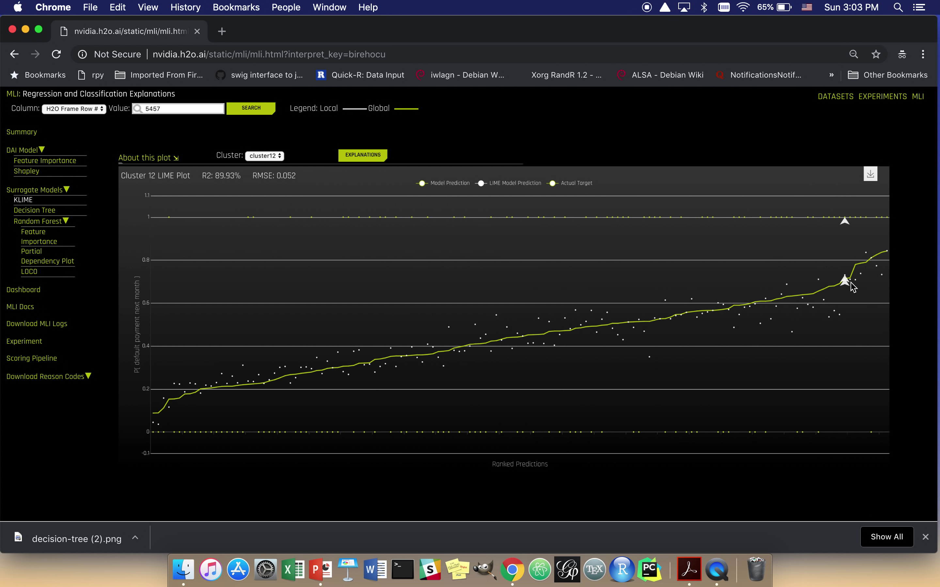
{"action": "mouse_move", "coordinate": [844, 280]}
{"action": "left_click", "coordinate": [267, 157]}
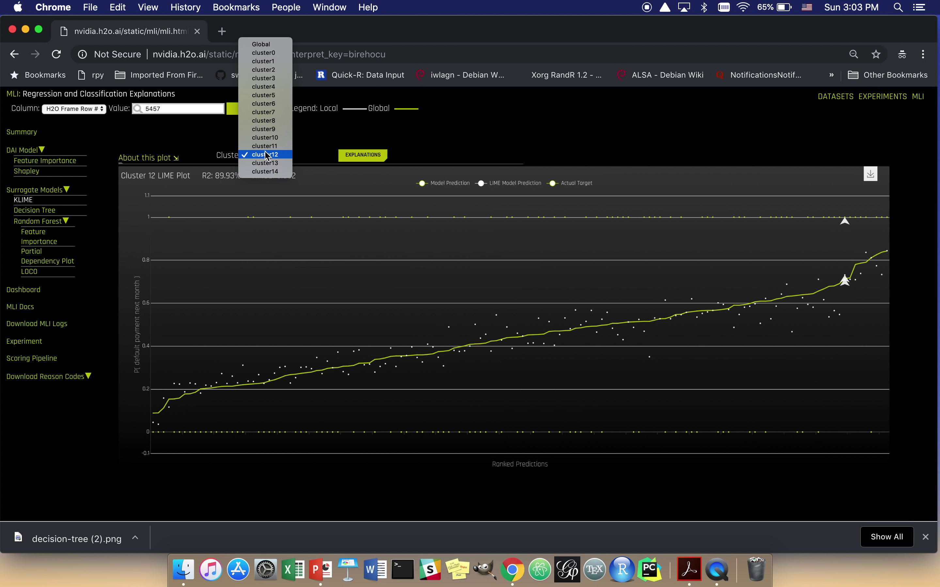
{"action": "left_click", "coordinate": [268, 44]}
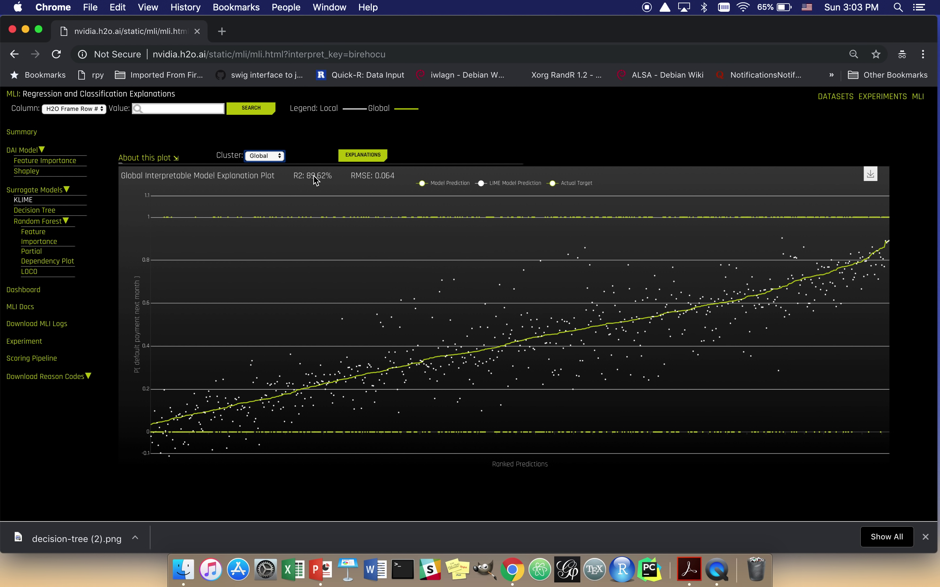
Set the KLIME plot's cluster to cluster12 and select the point for row 5457 on the prediction curve
{"action": "left_click", "coordinate": [273, 157]}
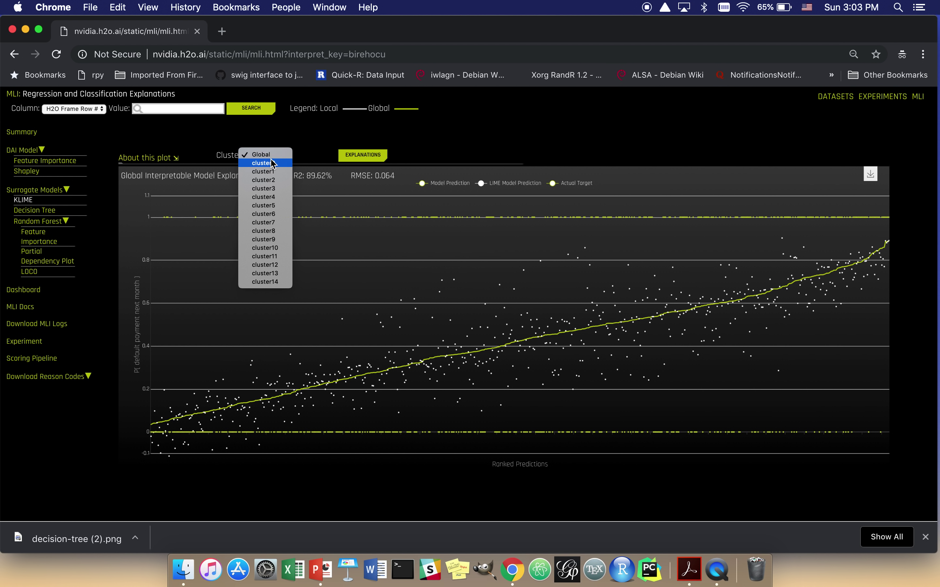
{"action": "left_click", "coordinate": [284, 265]}
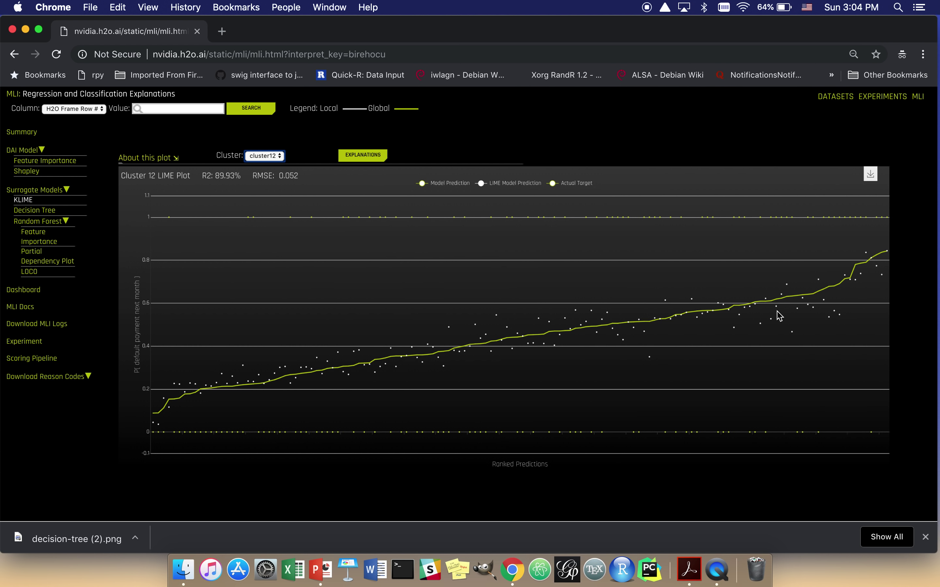
{"action": "left_click", "coordinate": [845, 277]}
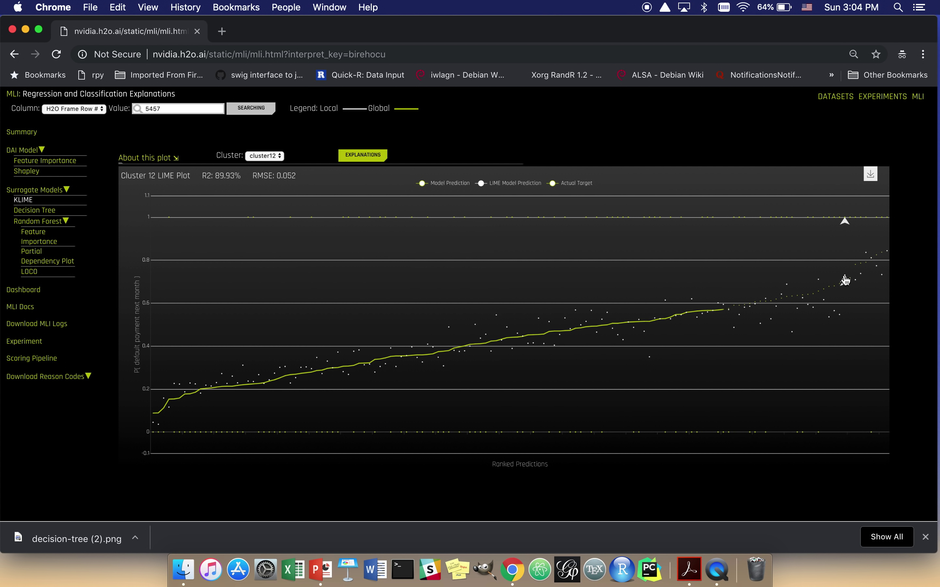
Open the explanations for row 5457 and expand all of its top positive local attributions
{"action": "left_click", "coordinate": [374, 156]}
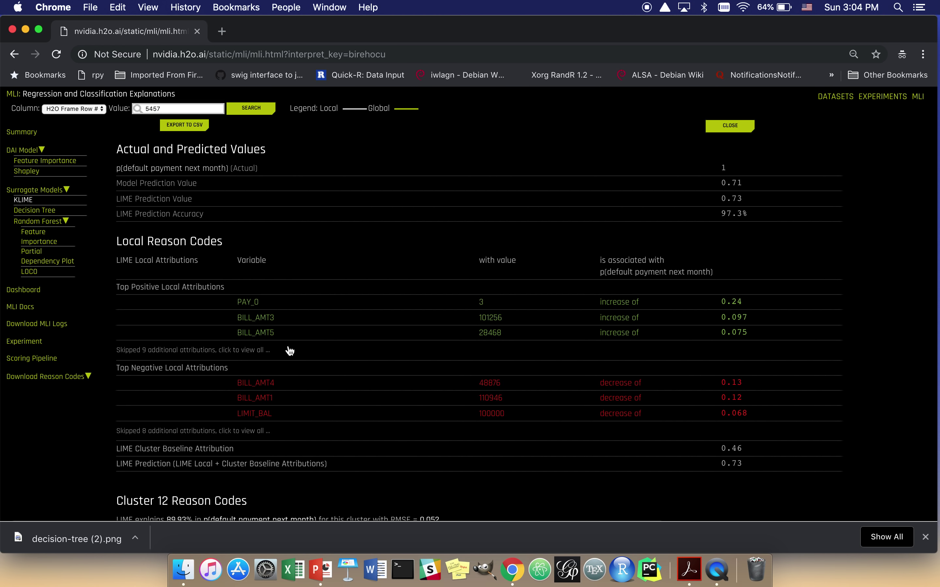
{"action": "left_click", "coordinate": [275, 351]}
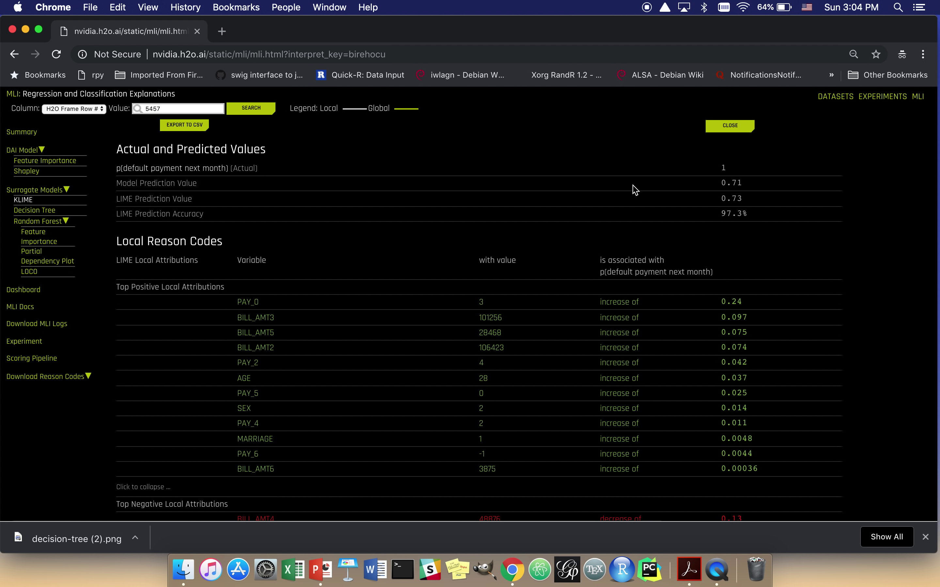
Compare row 5457's actual value, model prediction, LIME prediction and LIME prediction accuracy, highlighting the figures in turn
{"action": "left_click_drag", "start_coordinate": [731, 169], "coordinate": [713, 173]}
{"action": "left_click", "coordinate": [697, 191]}
{"action": "left_click_drag", "start_coordinate": [748, 185], "coordinate": [718, 185]}
{"action": "left_click_drag", "start_coordinate": [750, 200], "coordinate": [717, 206]}
{"action": "left_click", "coordinate": [762, 214]}
{"action": "scroll", "coordinate": [754, 236], "scroll_direction": "down", "scroll_amount": 1}
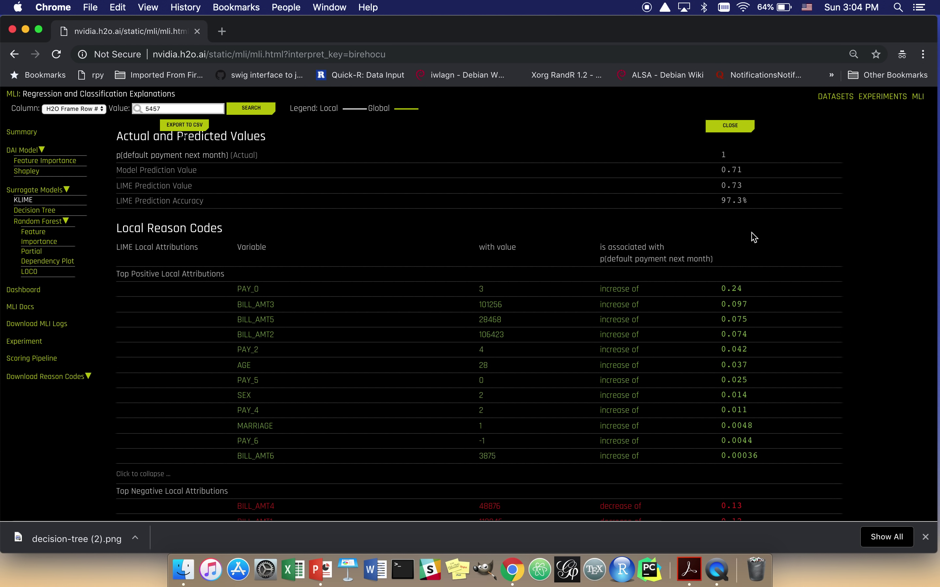
{"action": "scroll", "coordinate": [754, 237], "scroll_direction": "up", "scroll_amount": 1}
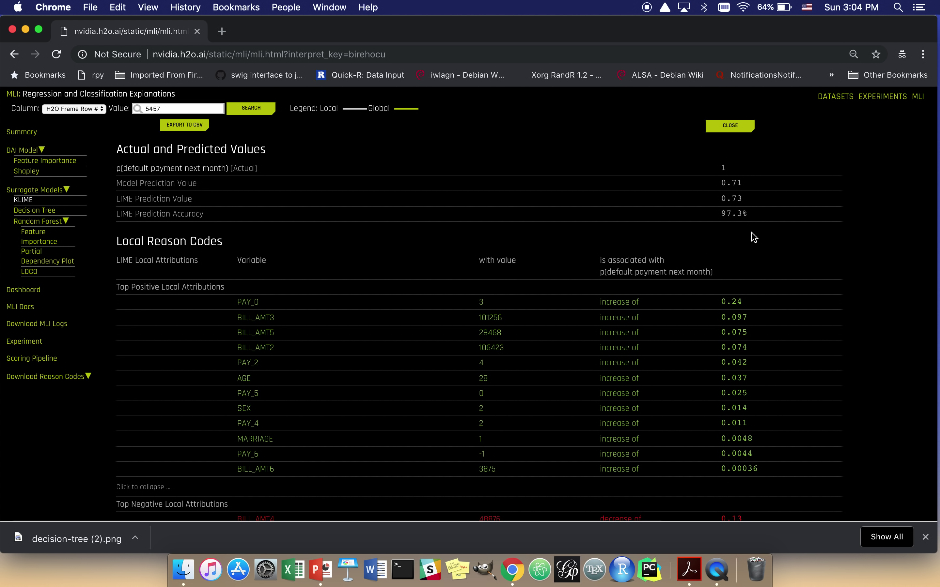
{"action": "left_click_drag", "start_coordinate": [748, 215], "coordinate": [717, 218]}
{"action": "left_click", "coordinate": [740, 249]}
Examine the PAY_0 and BILL_AMT3 local reason codes, highlighting their values and contributions to the default prediction
{"action": "left_click", "coordinate": [239, 303]}
{"action": "left_click_drag", "start_coordinate": [238, 304], "coordinate": [258, 301]}
{"action": "left_click", "coordinate": [255, 302]}
{"action": "left_click_drag", "start_coordinate": [721, 302], "coordinate": [744, 304]}
{"action": "left_click", "coordinate": [756, 306]}
{"action": "left_click_drag", "start_coordinate": [744, 307], "coordinate": [719, 304]}
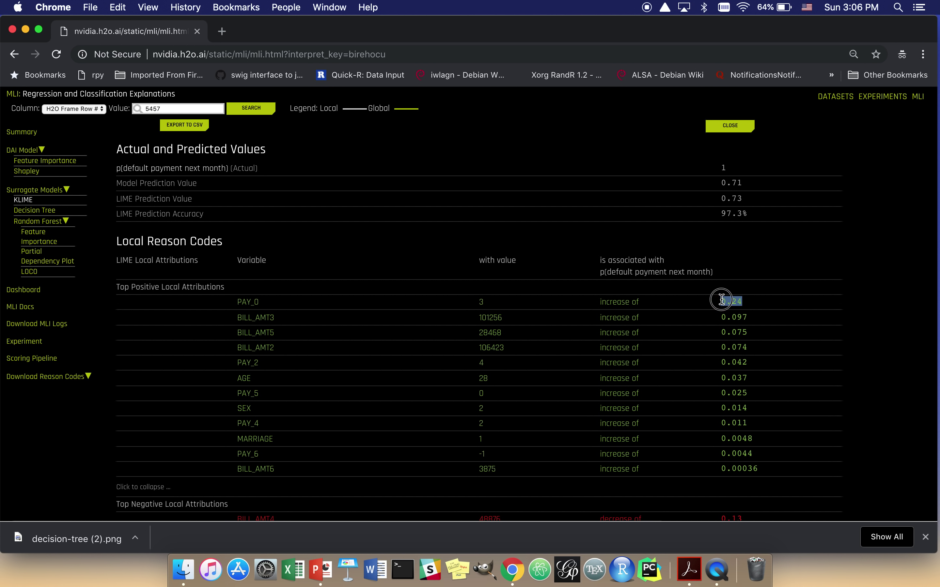
{"action": "left_click", "coordinate": [759, 306]}
{"action": "left_click", "coordinate": [728, 318]}
{"action": "double_click", "coordinate": [728, 318]}
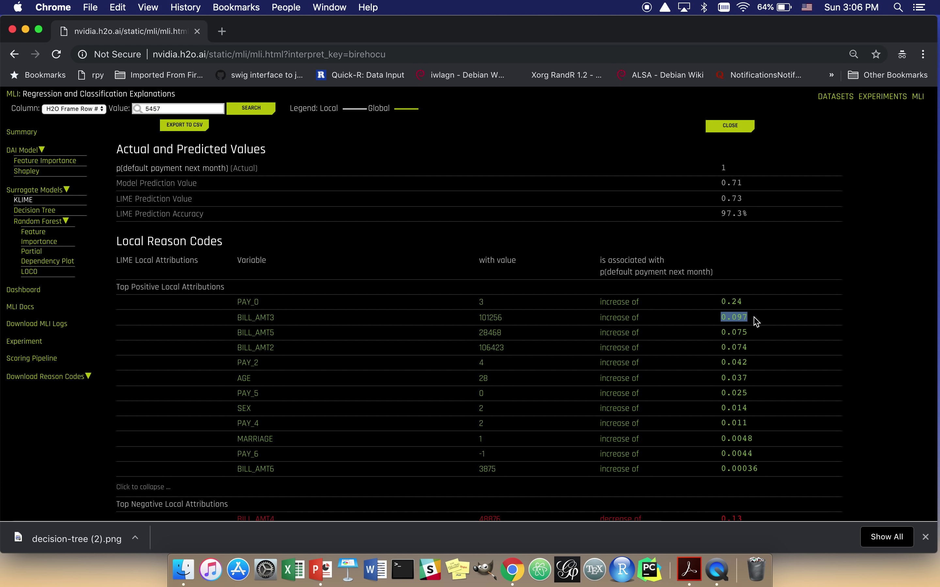
{"action": "left_click", "coordinate": [504, 321]}
{"action": "double_click", "coordinate": [485, 322]}
{"action": "left_click", "coordinate": [750, 321]}
{"action": "mouse_move", "coordinate": [751, 321]}
{"action": "left_mouse_down"}
{"action": "mouse_move", "coordinate": [712, 325]}
{"action": "mouse_move", "coordinate": [728, 301]}
{"action": "mouse_move", "coordinate": [744, 306]}
{"action": "left_mouse_up"}
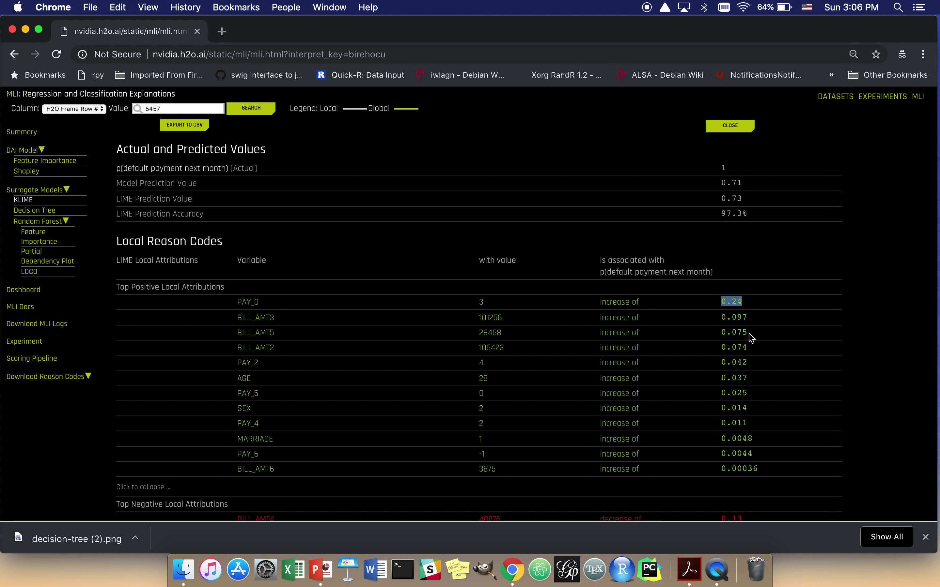
Expand all top positive cluster attributions in the Cluster 12 reason codes
{"action": "scroll", "coordinate": [749, 336], "scroll_direction": "down", "scroll_amount": 6}
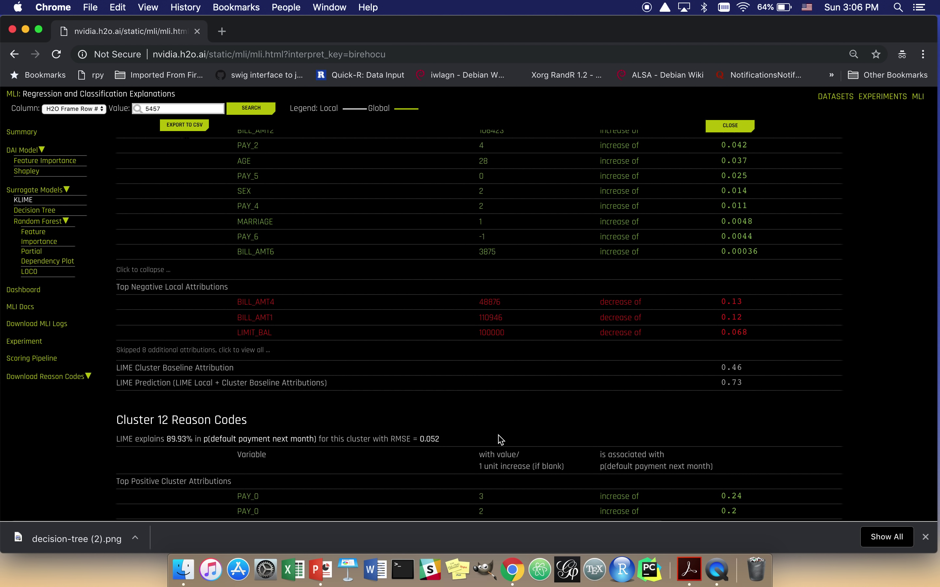
{"action": "scroll", "coordinate": [477, 439], "scroll_direction": "down", "scroll_amount": 4}
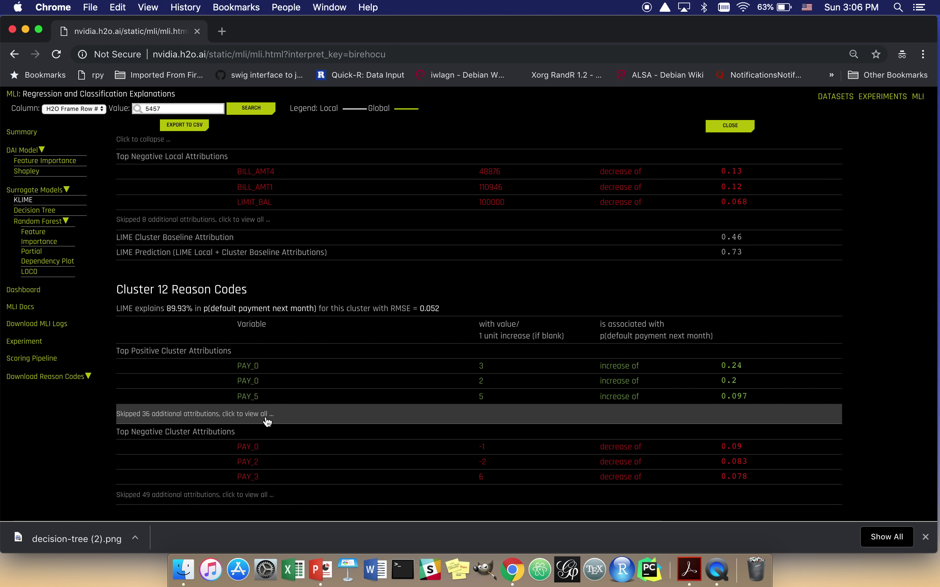
{"action": "left_click", "coordinate": [267, 422]}
{"action": "scroll", "coordinate": [421, 420], "scroll_direction": "down", "scroll_amount": 10}
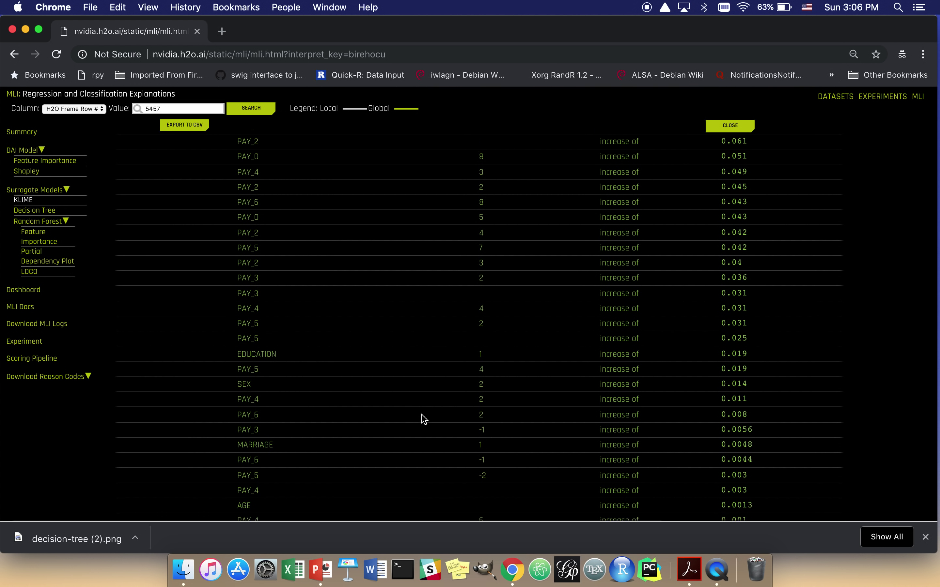
Review the positive attributions in the Cluster 12 reason codes and return to row 5457's local reason codes
{"action": "scroll", "coordinate": [425, 419], "scroll_direction": "up", "scroll_amount": 10}
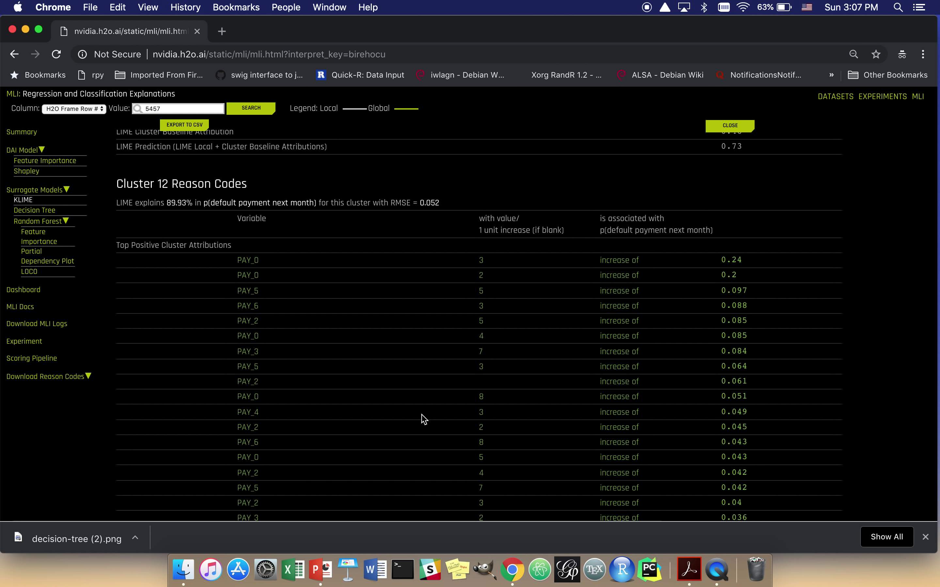
{"action": "scroll", "coordinate": [423, 419], "scroll_direction": "down", "scroll_amount": 3}
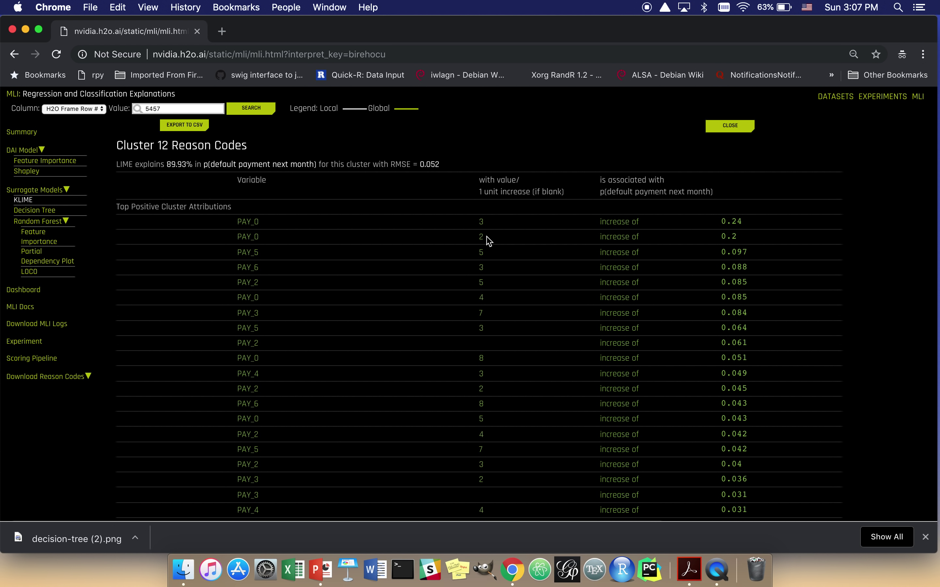
{"action": "scroll", "coordinate": [489, 240], "scroll_direction": "down", "scroll_amount": 2}
{"action": "scroll", "coordinate": [489, 241], "scroll_direction": "up", "scroll_amount": 2}
{"action": "scroll", "coordinate": [489, 241], "scroll_direction": "down", "scroll_amount": 1}
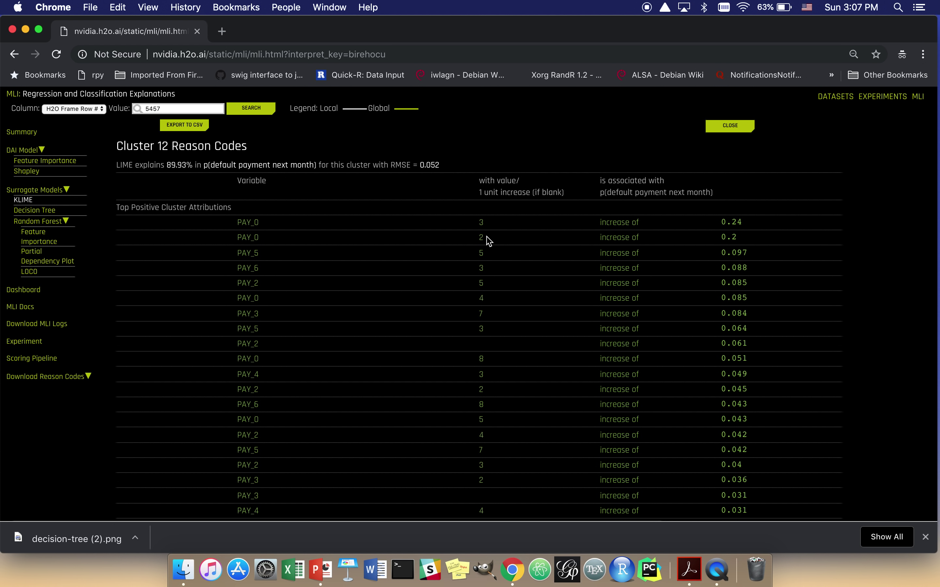
{"action": "scroll", "coordinate": [488, 241], "scroll_direction": "up", "scroll_amount": 10}
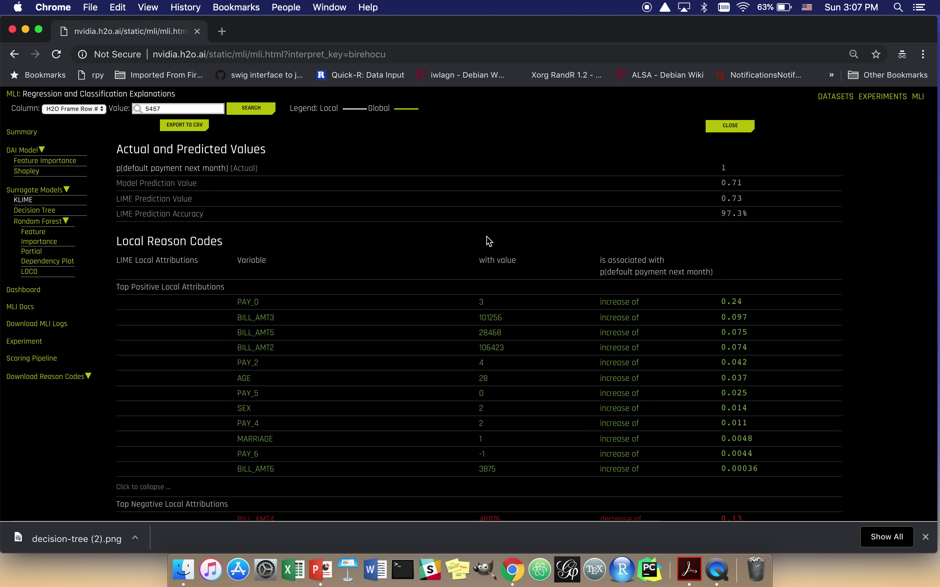
Expand all top positive global attributions in the Global Reason Codes
{"action": "scroll", "coordinate": [489, 241], "scroll_direction": "down", "scroll_amount": 2}
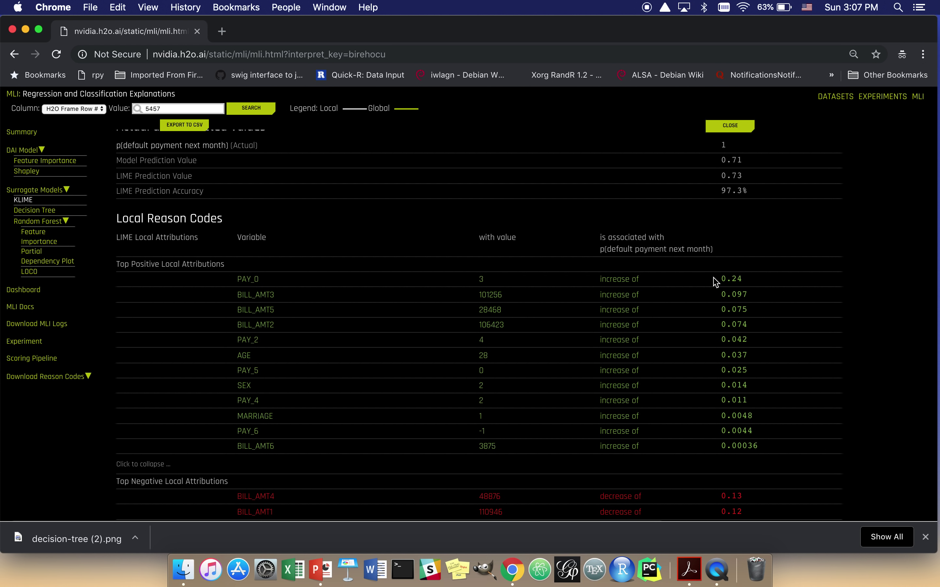
{"action": "scroll", "coordinate": [716, 282], "scroll_direction": "down", "scroll_amount": 10}
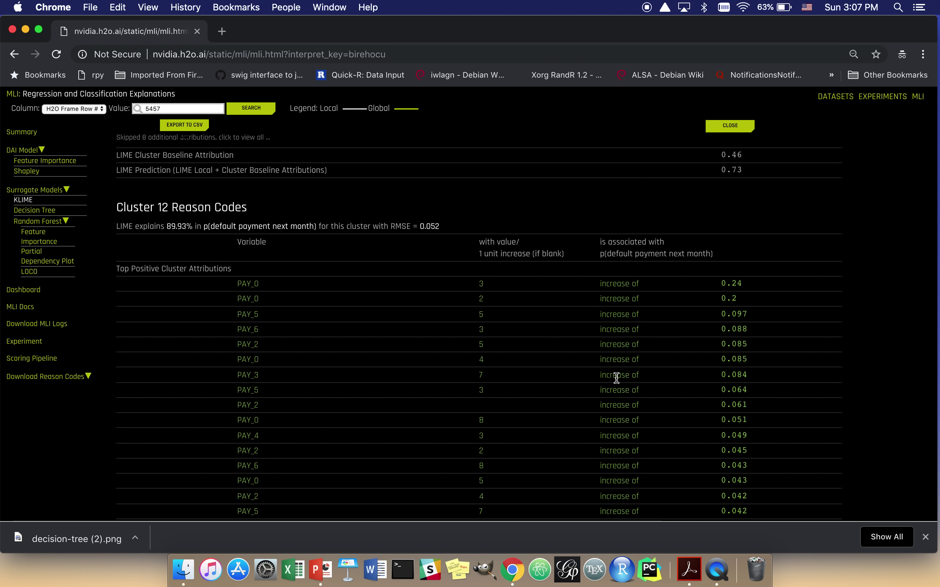
{"action": "scroll", "coordinate": [613, 378], "scroll_direction": "down", "scroll_amount": 15}
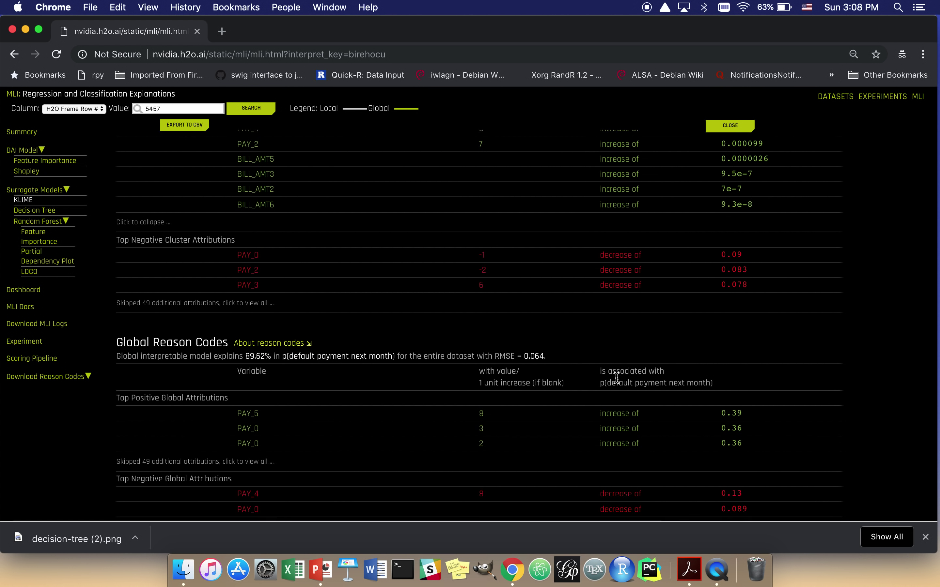
{"action": "scroll", "coordinate": [430, 384], "scroll_direction": "down", "scroll_amount": 2}
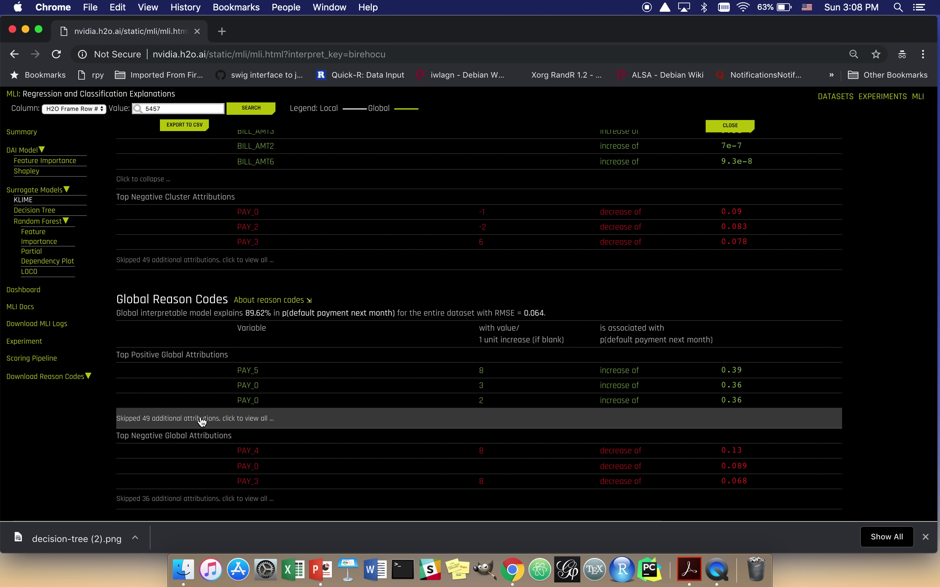
{"action": "left_click", "coordinate": [237, 418]}
{"action": "scroll", "coordinate": [389, 400], "scroll_direction": "down", "scroll_amount": 6}
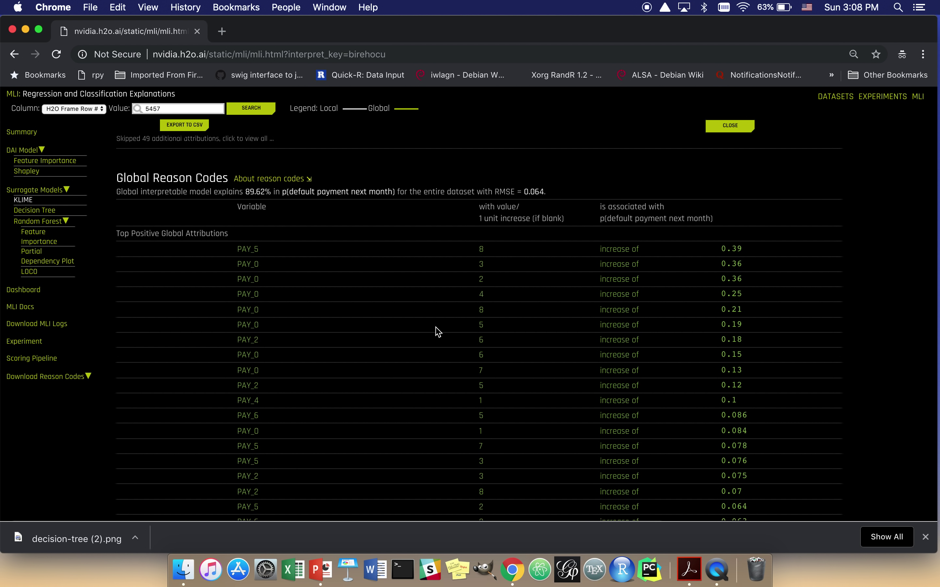
Review the positive global attributions against the Cluster 12 attributions and return to row 5457's local reason codes
{"action": "scroll", "coordinate": [438, 331], "scroll_direction": "down", "scroll_amount": 20}
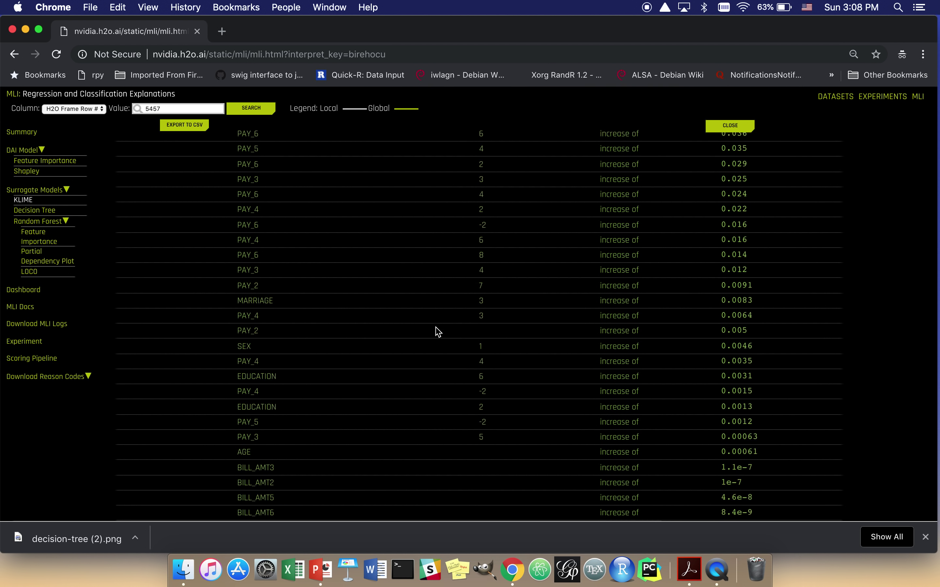
{"action": "scroll", "coordinate": [437, 332], "scroll_direction": "up", "scroll_amount": 20}
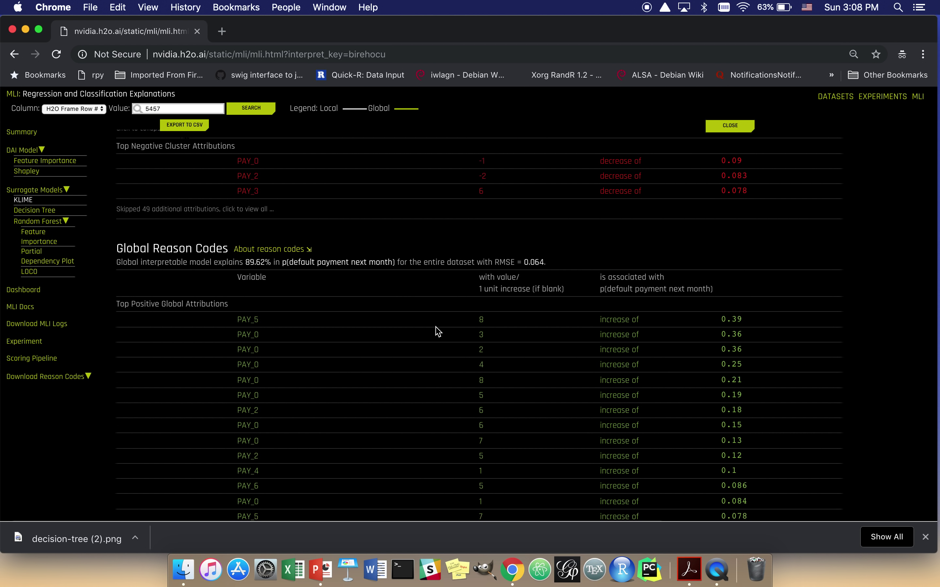
{"action": "scroll", "coordinate": [437, 332], "scroll_direction": "up", "scroll_amount": 10}
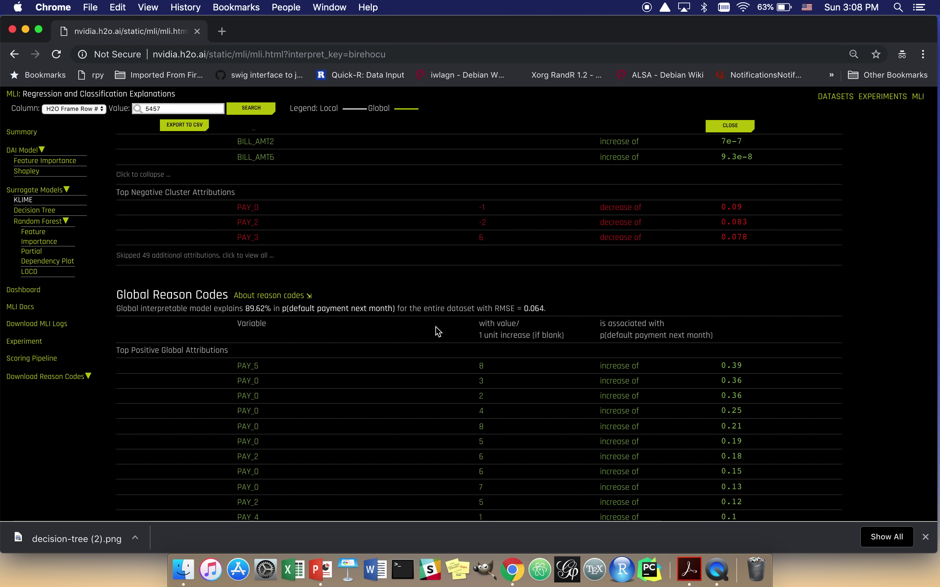
{"action": "scroll", "coordinate": [438, 331], "scroll_direction": "up", "scroll_amount": 15}
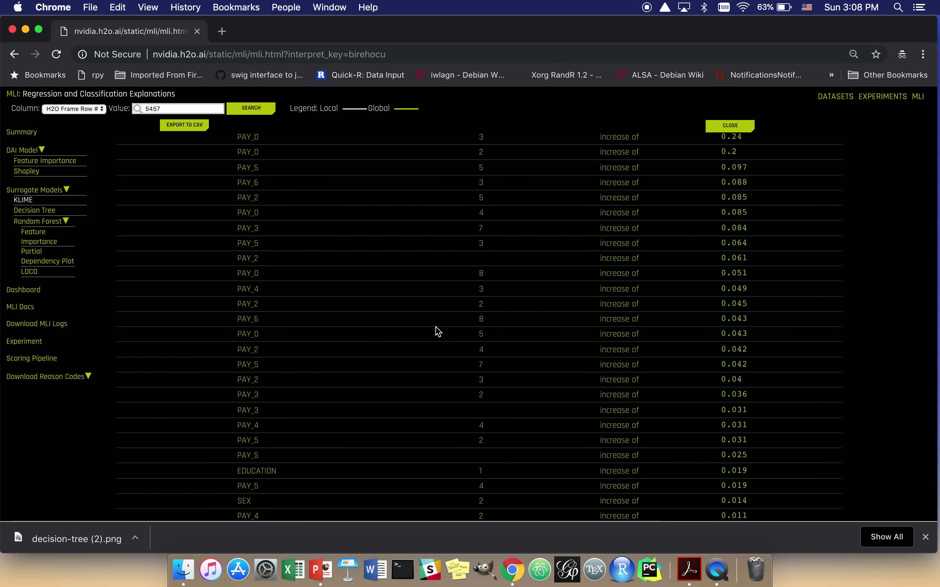
{"action": "scroll", "coordinate": [435, 328], "scroll_direction": "up", "scroll_amount": 2}
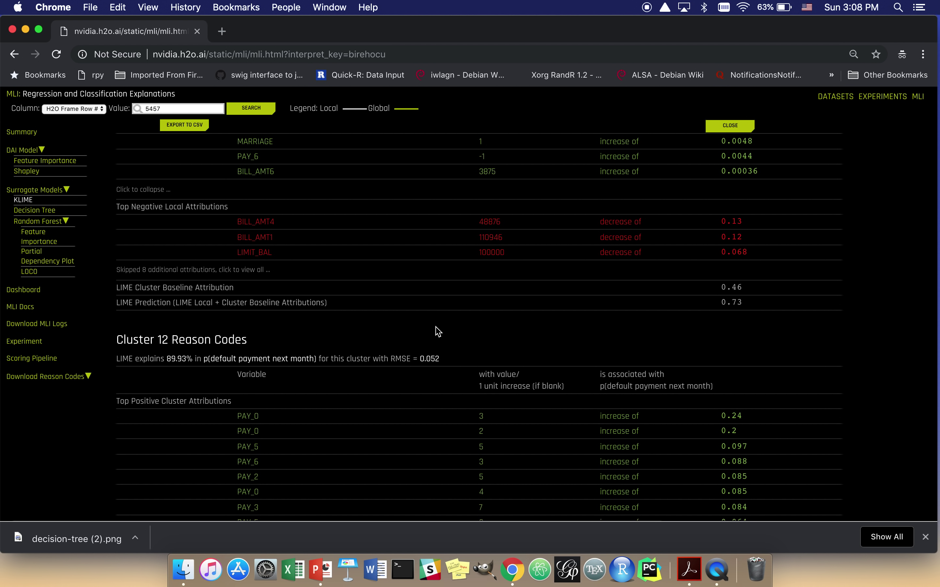
{"action": "scroll", "coordinate": [437, 331], "scroll_direction": "down", "scroll_amount": 20}
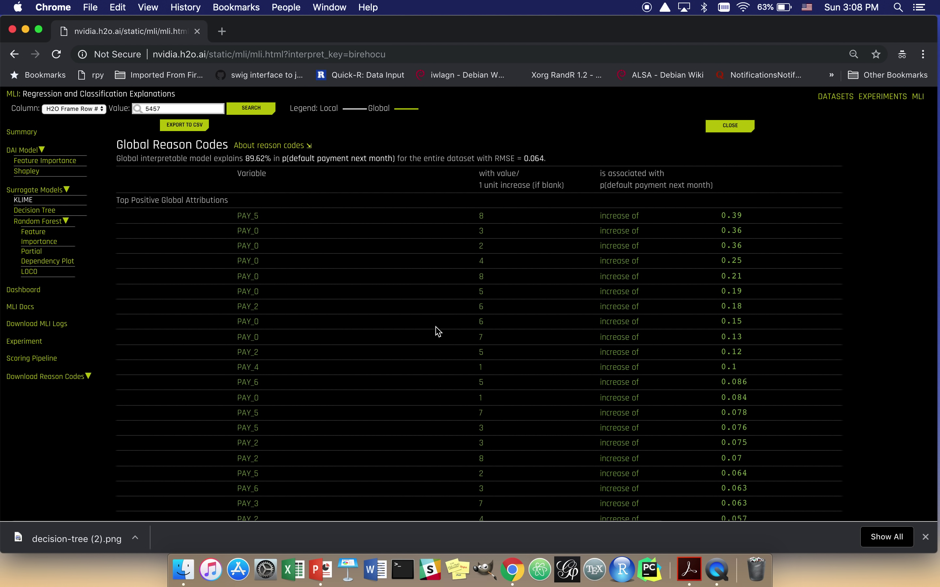
{"action": "scroll", "coordinate": [438, 331], "scroll_direction": "up", "scroll_amount": 20}
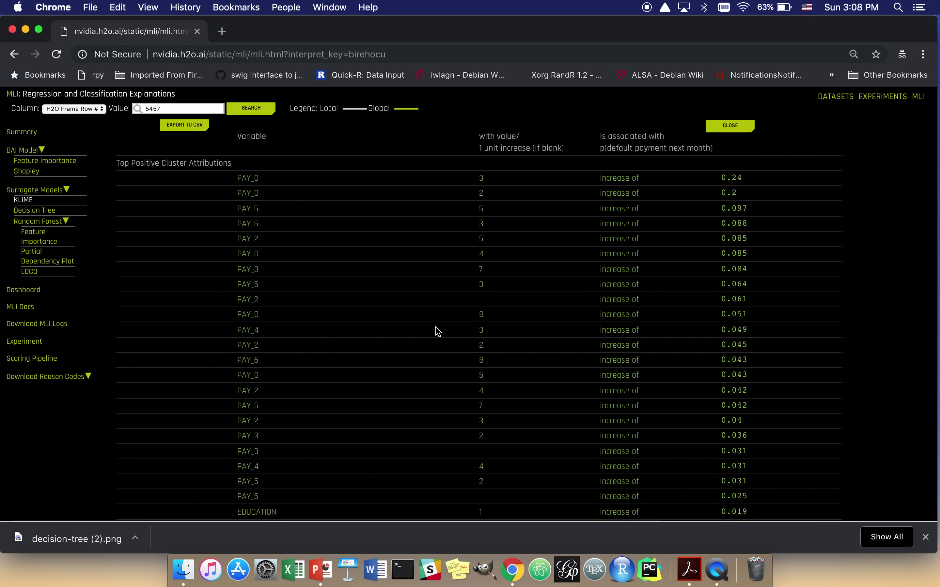
{"action": "scroll", "coordinate": [438, 331], "scroll_direction": "up", "scroll_amount": 5}
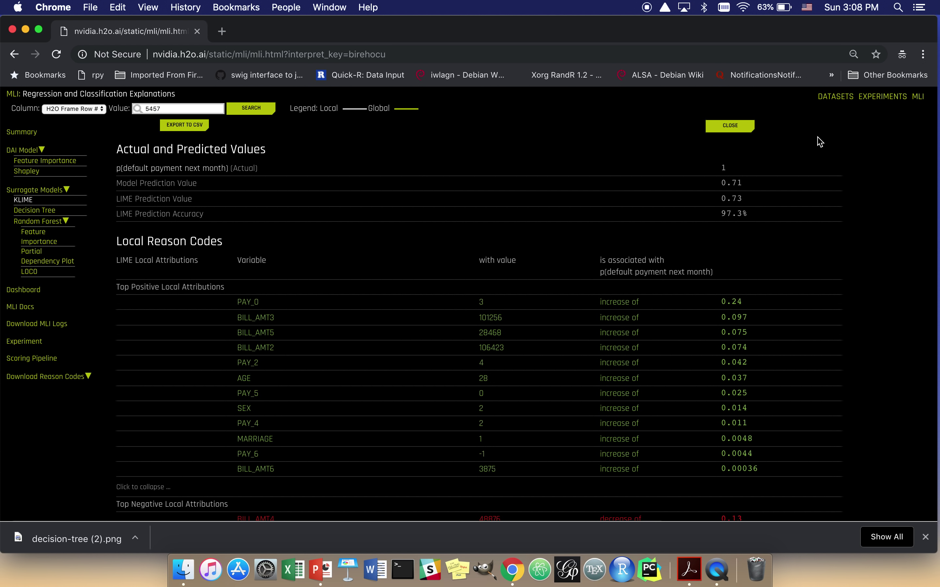
Start a new model interpretation using the CreditCard-train.csv dataset and the sarokaru model
{"action": "left_click", "coordinate": [918, 98]}
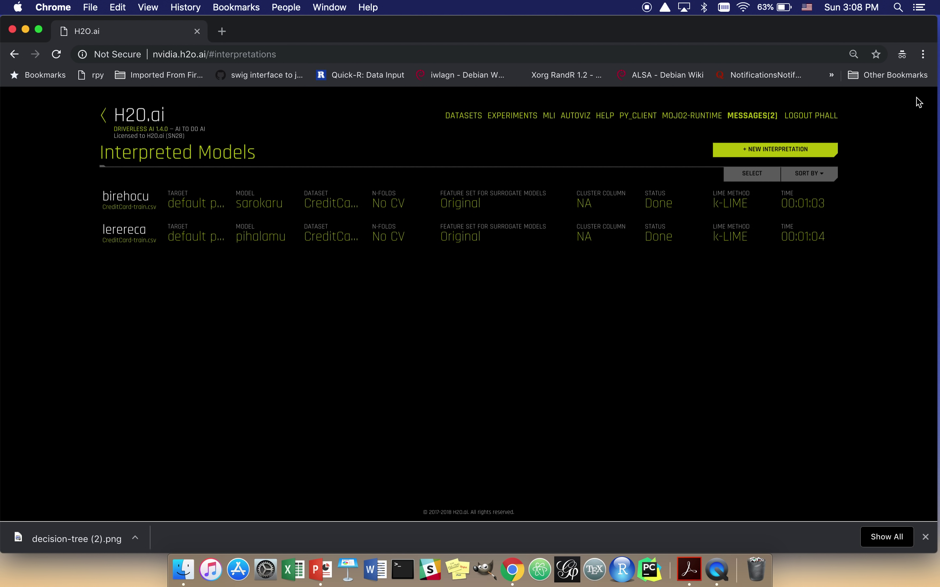
{"action": "left_click", "coordinate": [816, 155]}
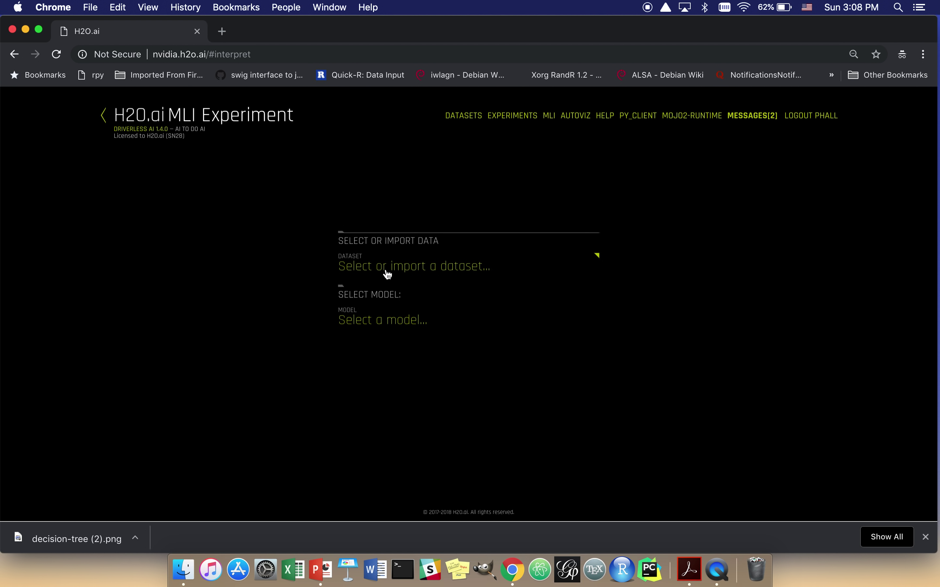
{"action": "mouse_move", "coordinate": [388, 274]}
{"action": "left_click", "coordinate": [344, 270]}
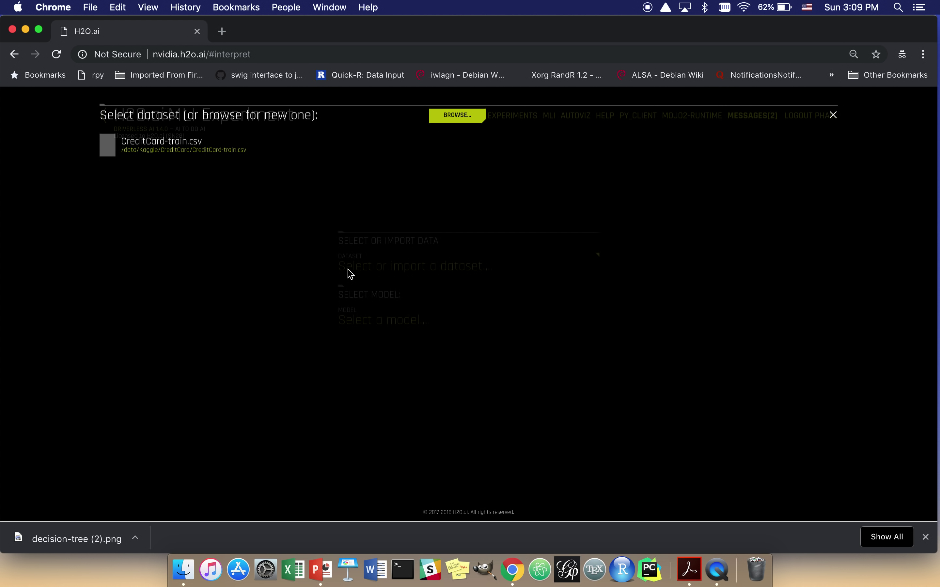
{"action": "left_click", "coordinate": [112, 153]}
{"action": "left_click", "coordinate": [387, 329]}
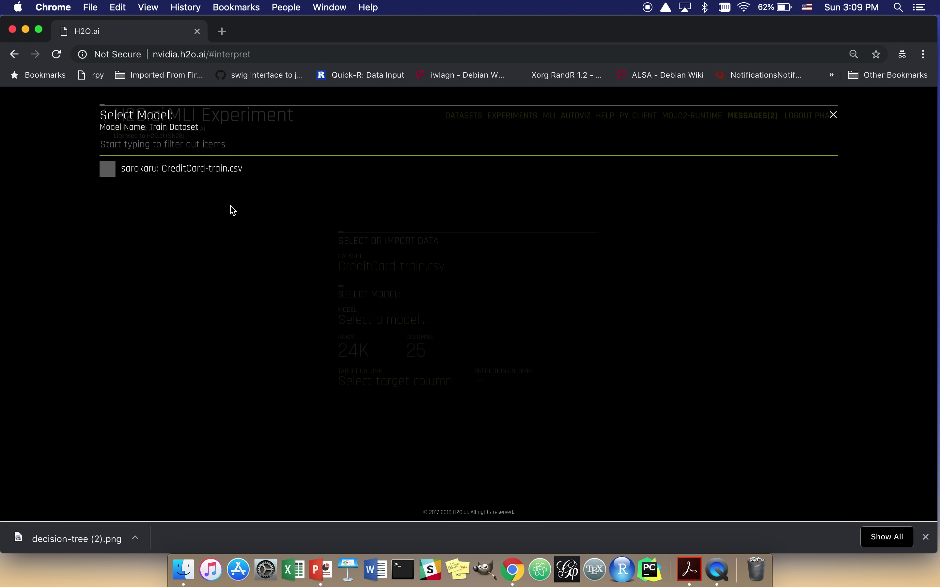
{"action": "left_click", "coordinate": [112, 177]}
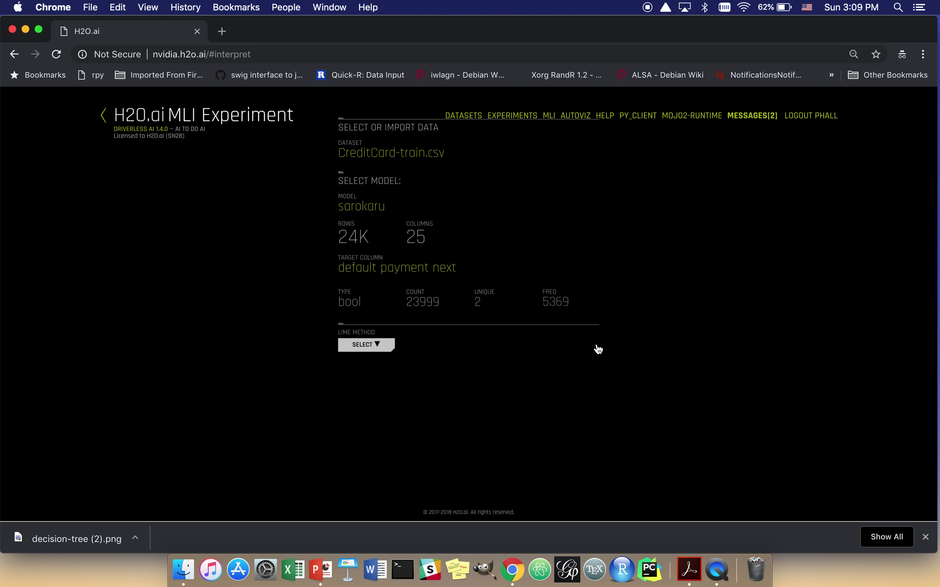
Choose LIME-SUP as the LIME method, then switch it to K-LIME to compare the available settings
{"action": "left_click", "coordinate": [380, 349]}
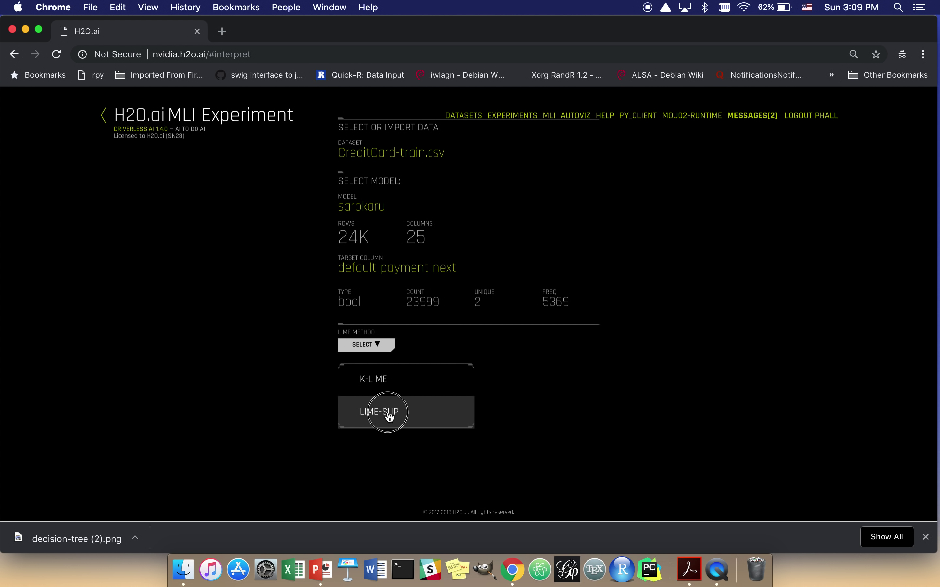
{"action": "left_click", "coordinate": [389, 416]}
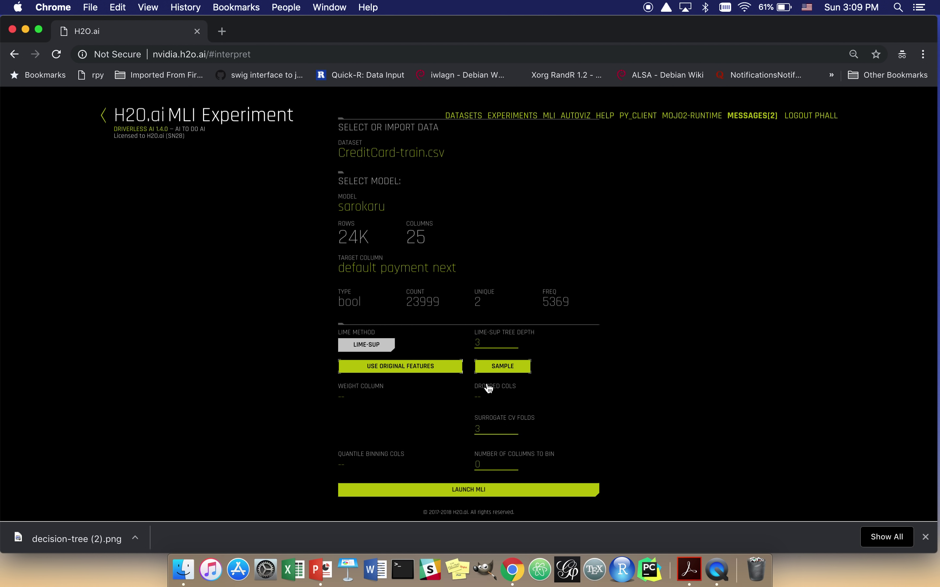
{"action": "left_click", "coordinate": [369, 345]}
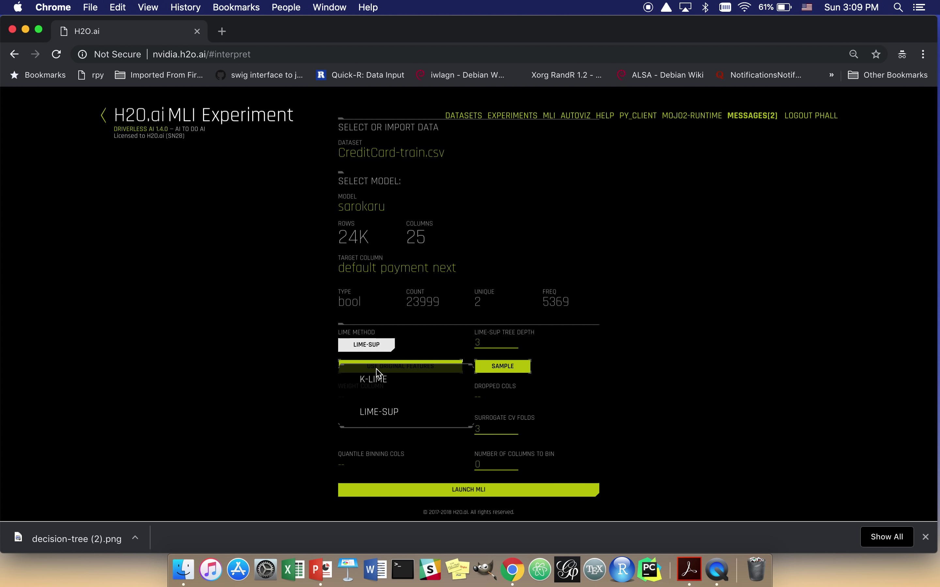
{"action": "left_click", "coordinate": [374, 379]}
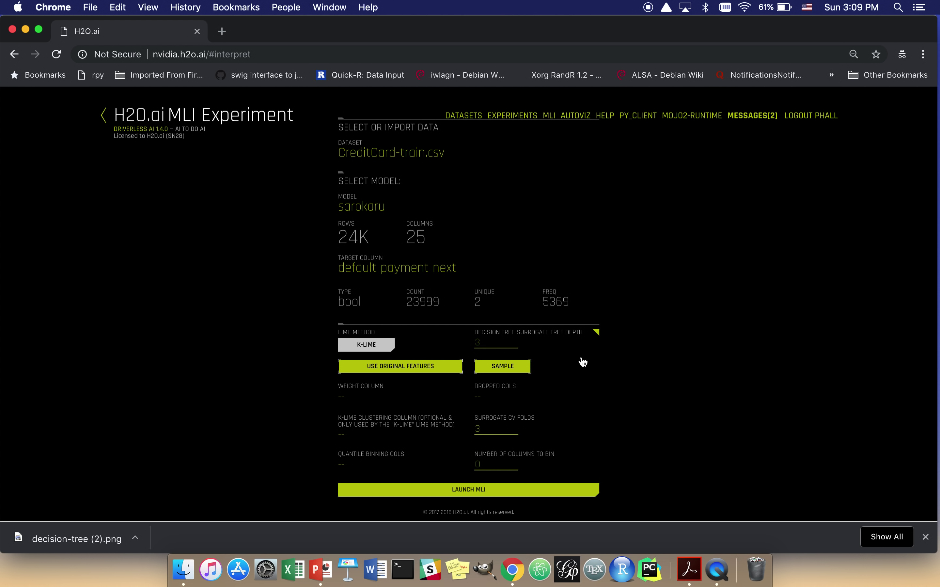
Look through the columns available for K-LIME clustering and close the list without choosing one
{"action": "left_click", "coordinate": [406, 423]}
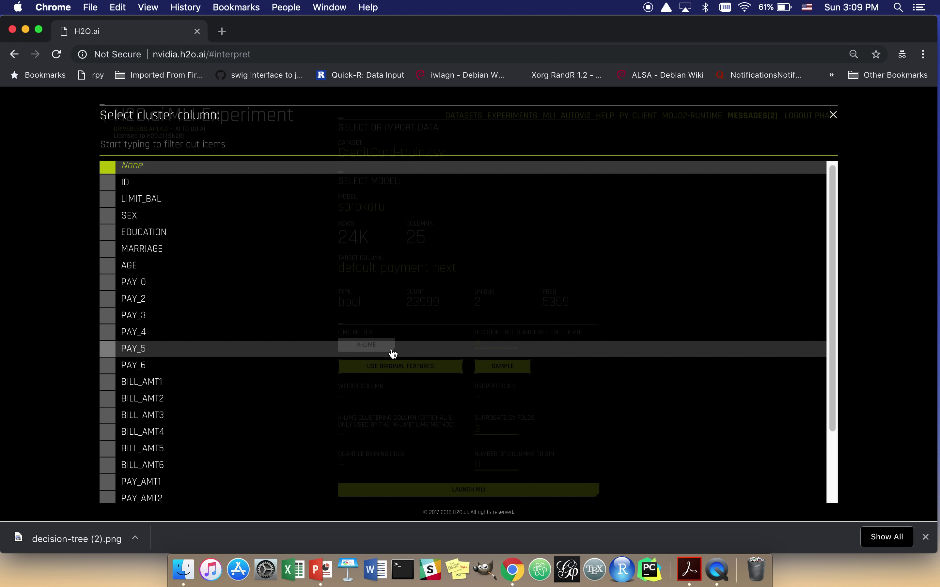
{"action": "scroll", "coordinate": [392, 353], "scroll_direction": "down", "scroll_amount": 3}
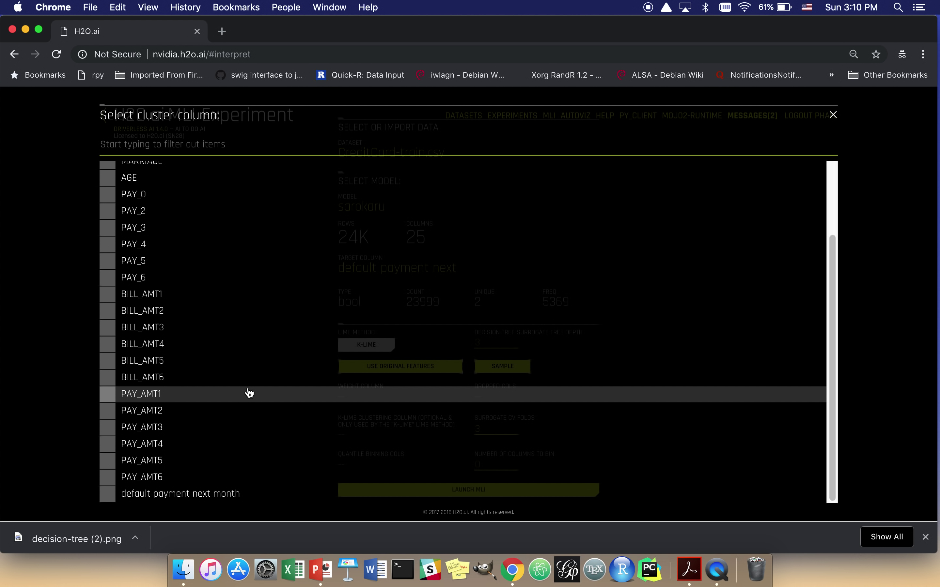
{"action": "scroll", "coordinate": [248, 392], "scroll_direction": "up", "scroll_amount": 5}
{"action": "scroll", "coordinate": [248, 393], "scroll_direction": "down", "scroll_amount": 5}
{"action": "scroll", "coordinate": [249, 394], "scroll_direction": "up", "scroll_amount": 5}
{"action": "scroll", "coordinate": [247, 392], "scroll_direction": "down", "scroll_amount": 5}
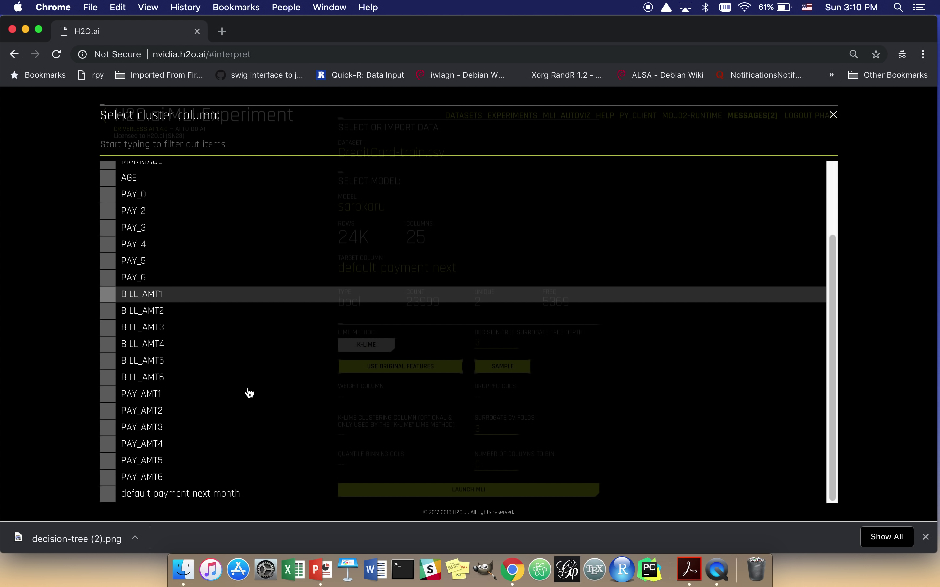
{"action": "scroll", "coordinate": [245, 369], "scroll_direction": "up", "scroll_amount": 5}
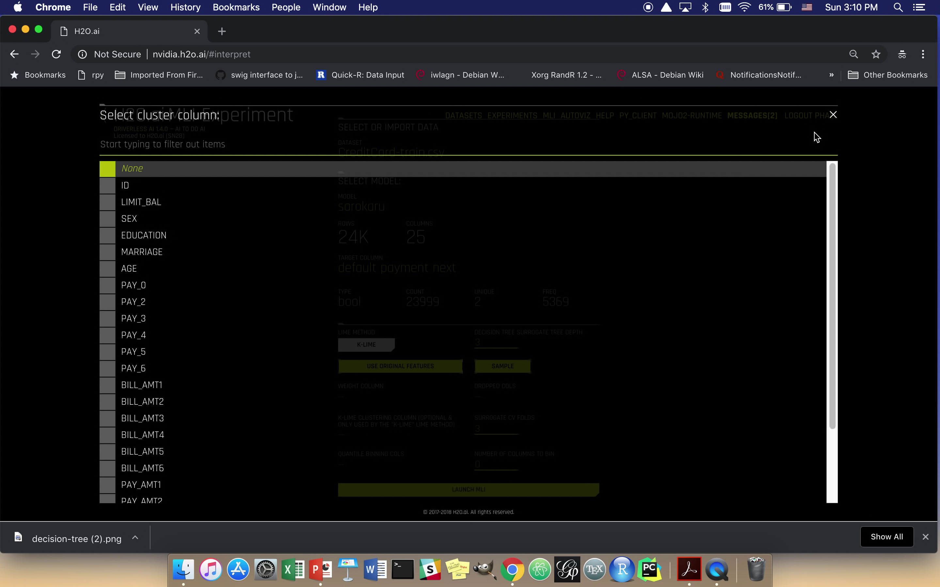
{"action": "left_click", "coordinate": [834, 117]}
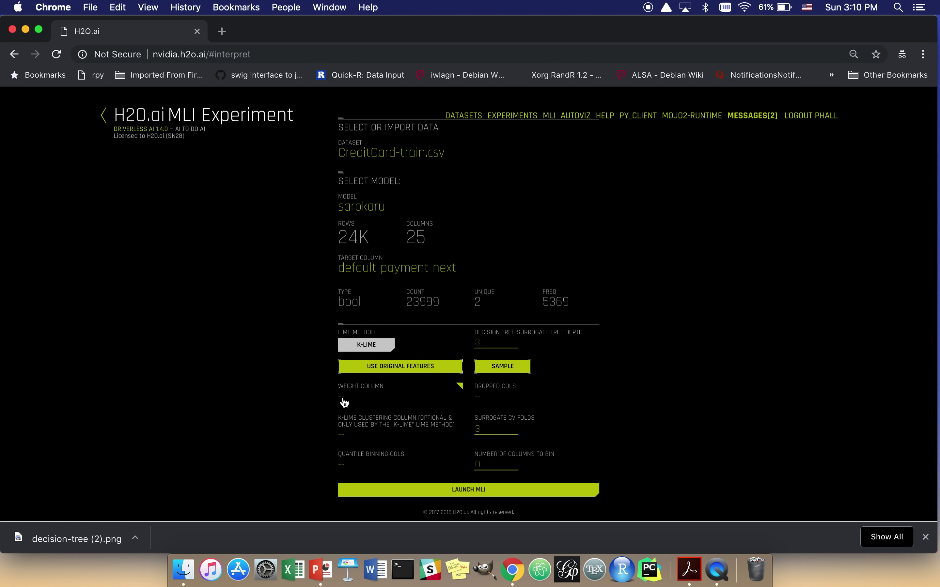
Set the LIME method to LIME-SUP and check the help for the tree depth and surrogate CV folds
{"action": "mouse_move", "coordinate": [344, 403]}
{"action": "mouse_move", "coordinate": [358, 465]}
{"action": "mouse_move", "coordinate": [487, 341]}
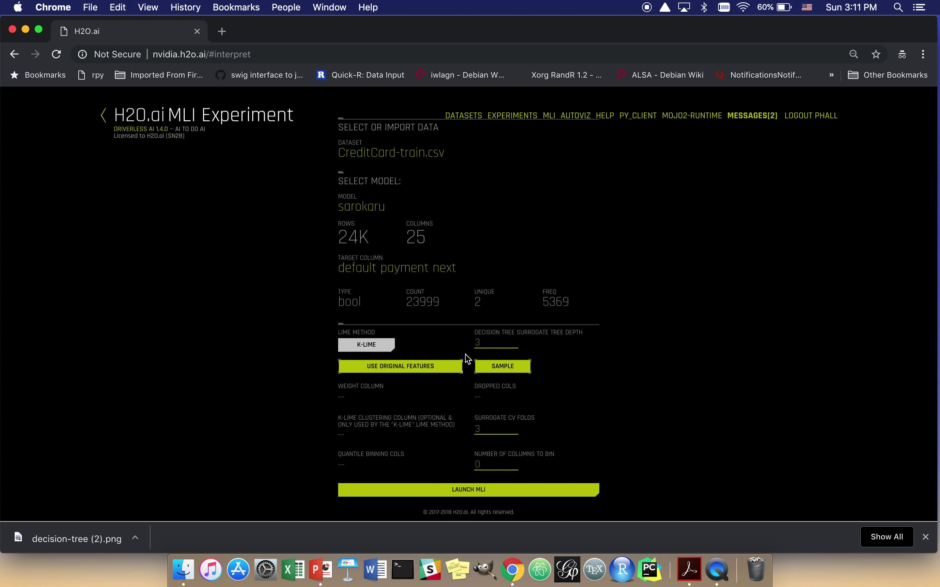
{"action": "mouse_move", "coordinate": [480, 341]}
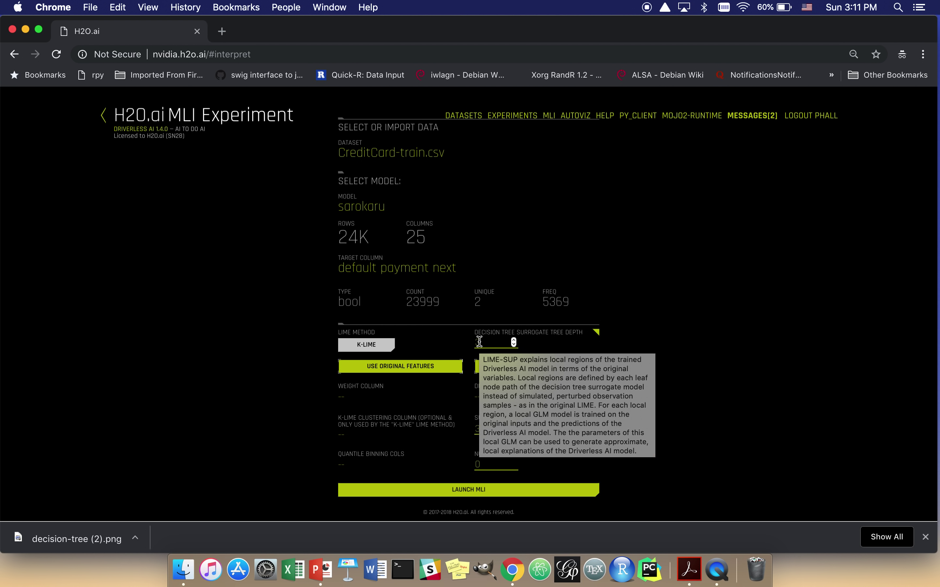
{"action": "left_click", "coordinate": [363, 350]}
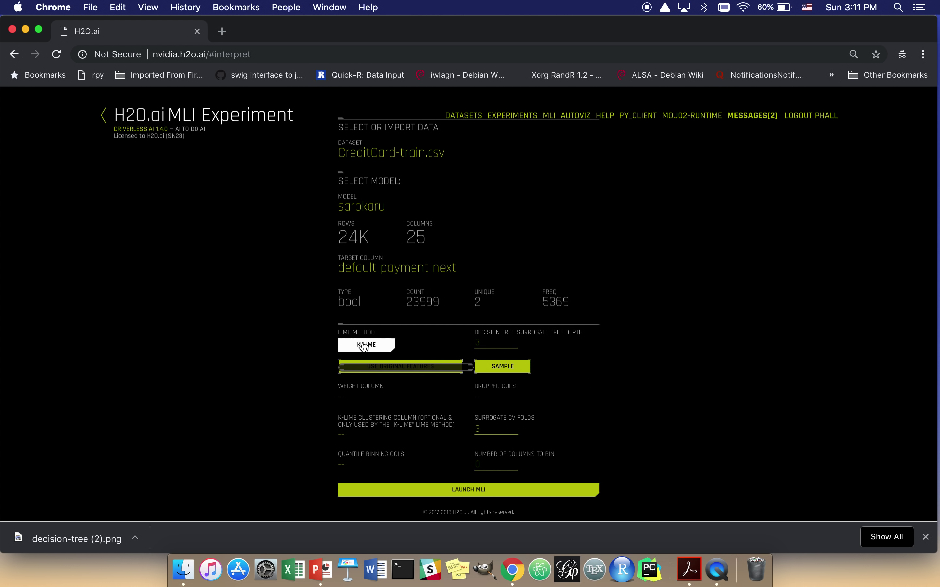
{"action": "left_click", "coordinate": [374, 409]}
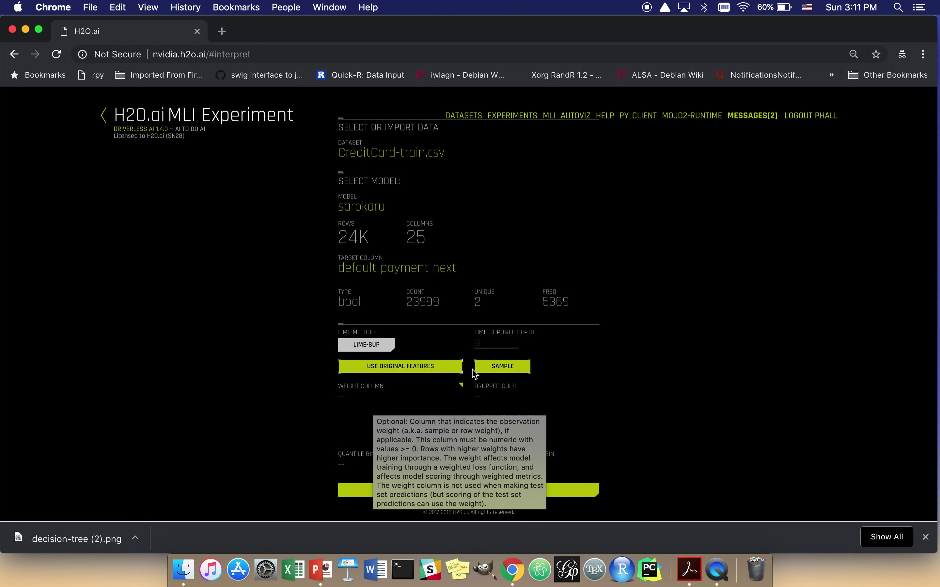
{"action": "mouse_move", "coordinate": [482, 341]}
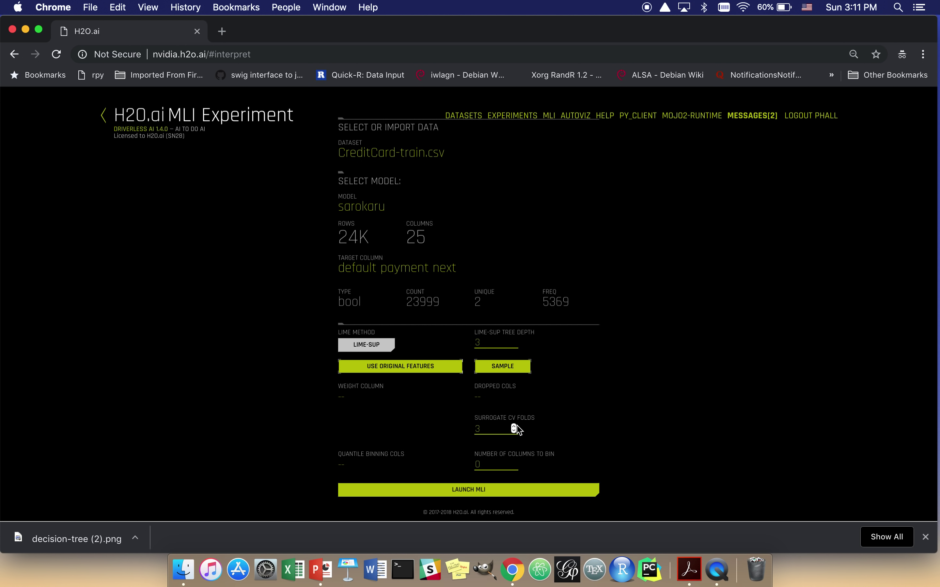
{"action": "mouse_move", "coordinate": [516, 428]}
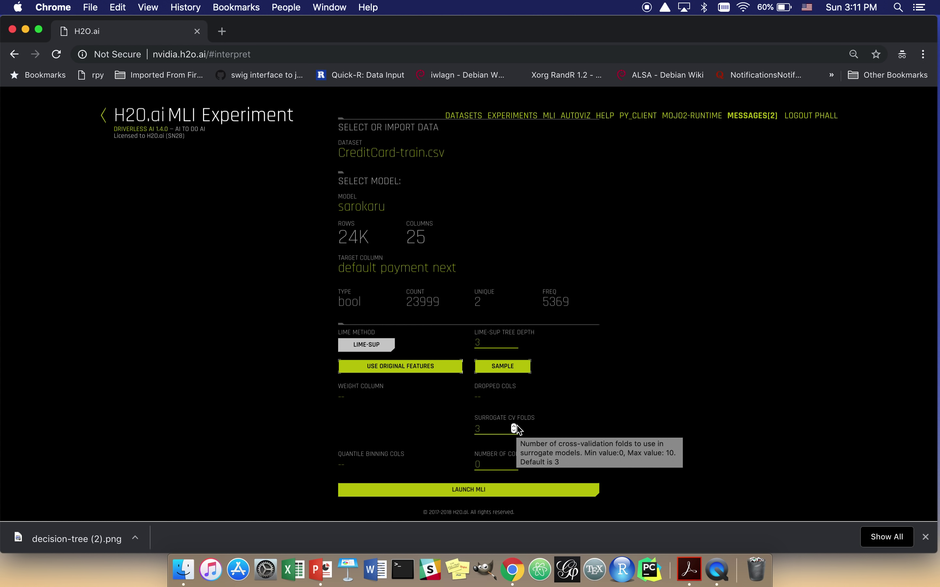